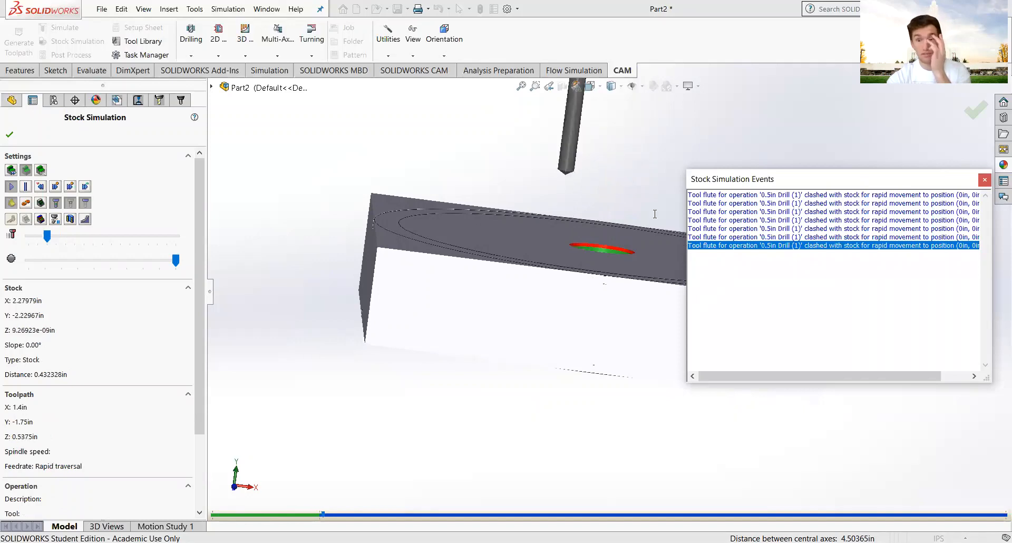
# - Play the stock simulation of the Drill Wizard2 operations, dismiss the event list, and exit the simulation
pyautogui.click(25, 187)
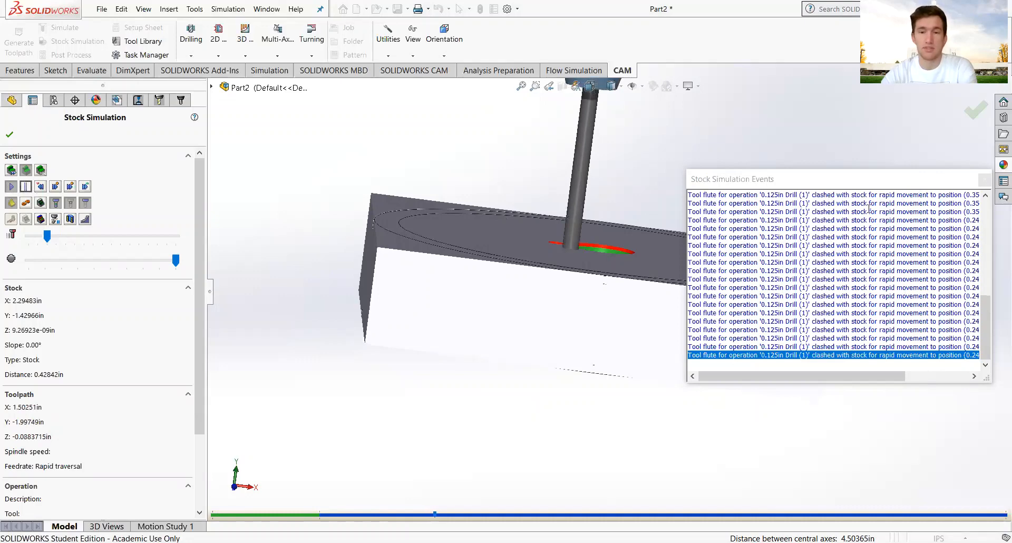
pyautogui.click(984, 179)
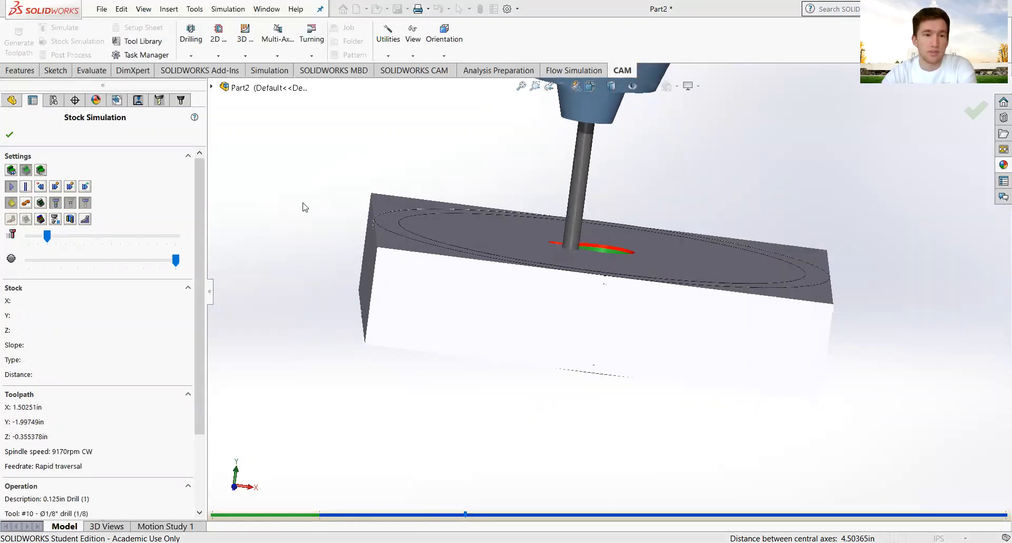
pyautogui.click(9, 135)
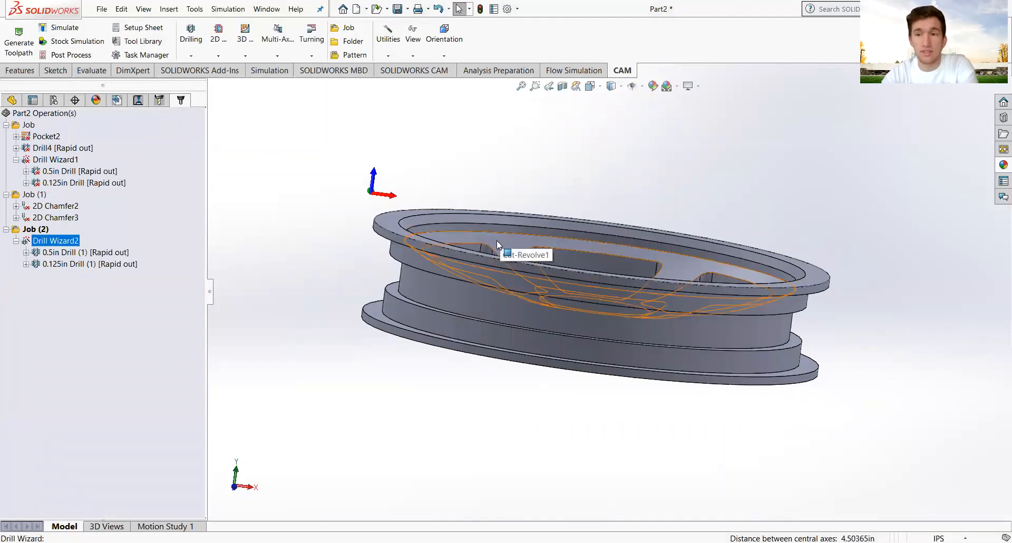
# - Edit Drill Wizard2 so its top height is From Model Top and its bottom height is From Stock Bottom
pyautogui.moveTo(526, 298); pyautogui.dragTo(621, 397, button='middle')
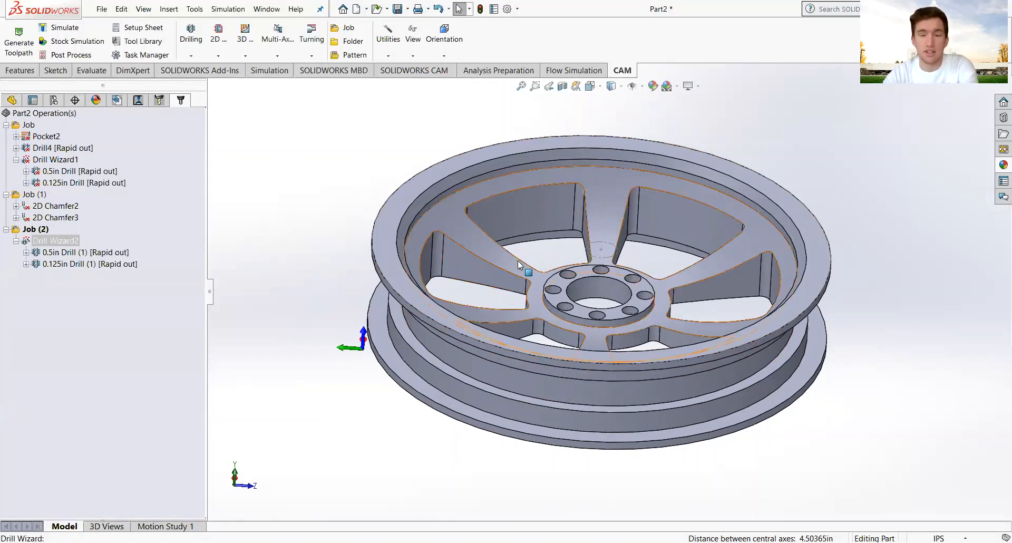
pyautogui.scroll(-2, 611, 301)
pyautogui.scroll(3, 612, 306)
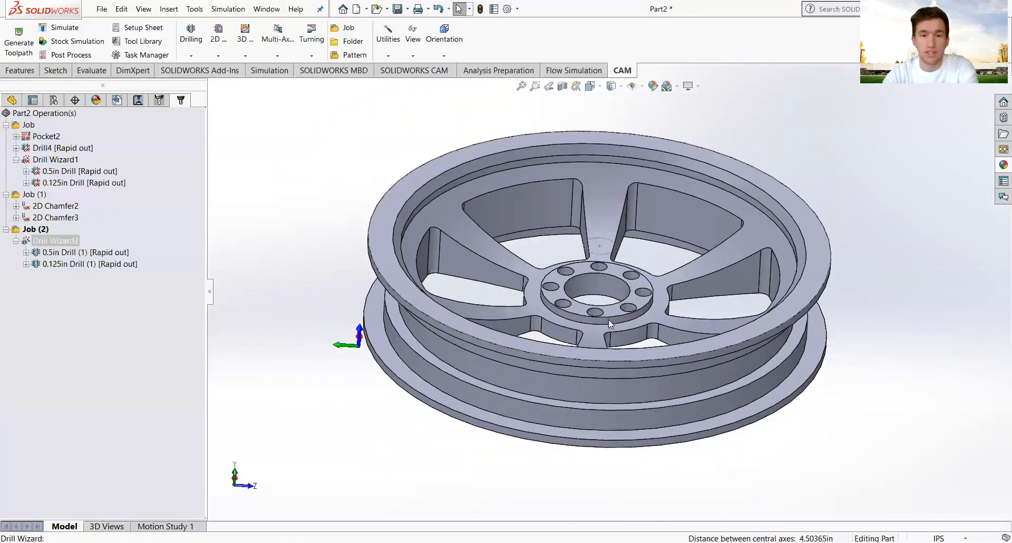
pyautogui.moveTo(609, 320)
pyautogui.mouseDown(button='middle')
pyautogui.moveTo(574, 320)
pyautogui.moveTo(605, 324)
pyautogui.mouseUp(button='middle')
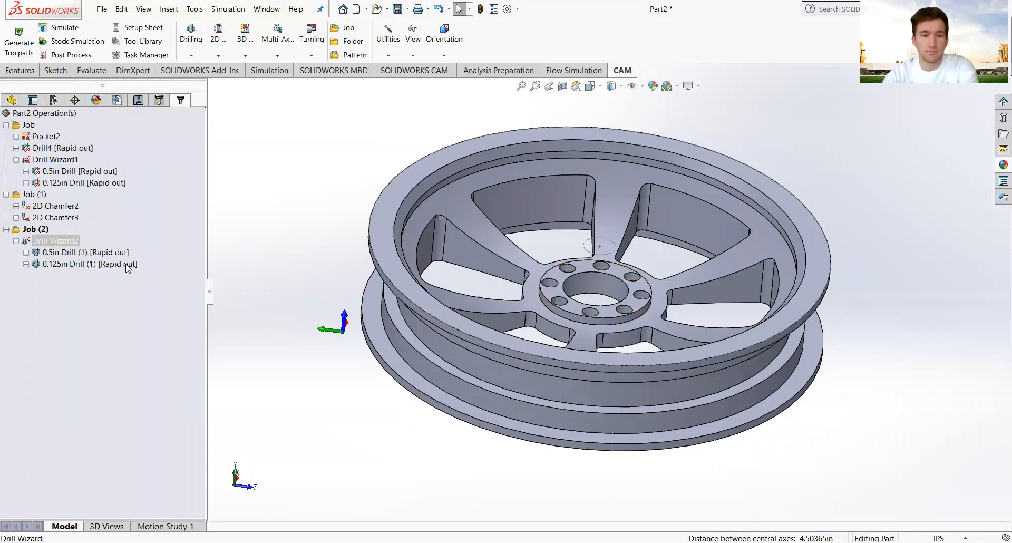
pyautogui.rightClick(70, 241)
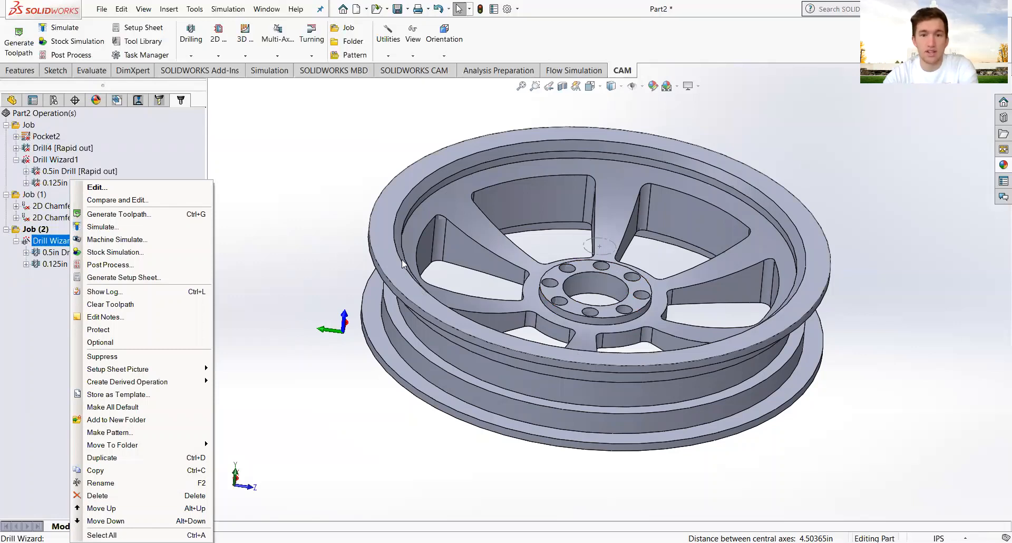
pyautogui.click(129, 188)
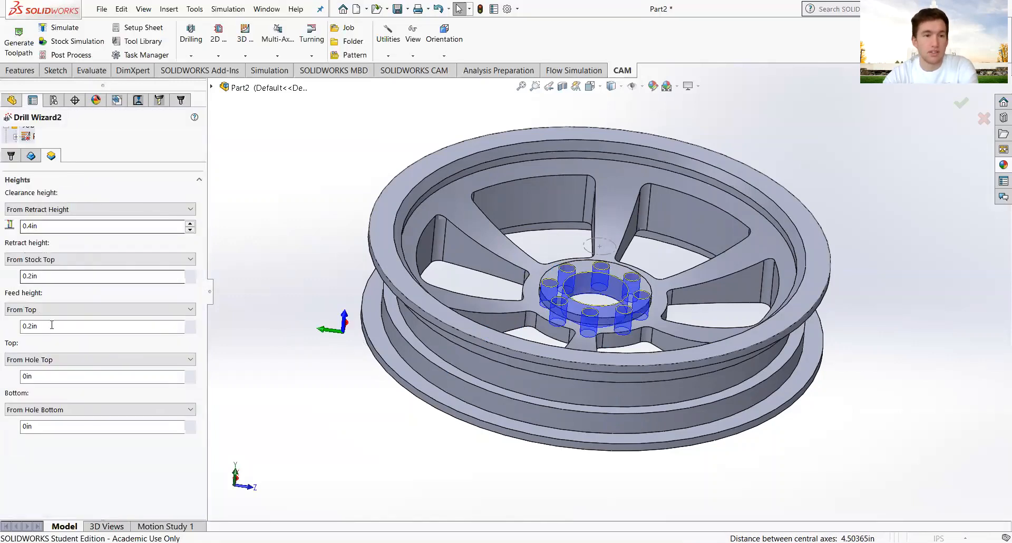
pyautogui.click(64, 361)
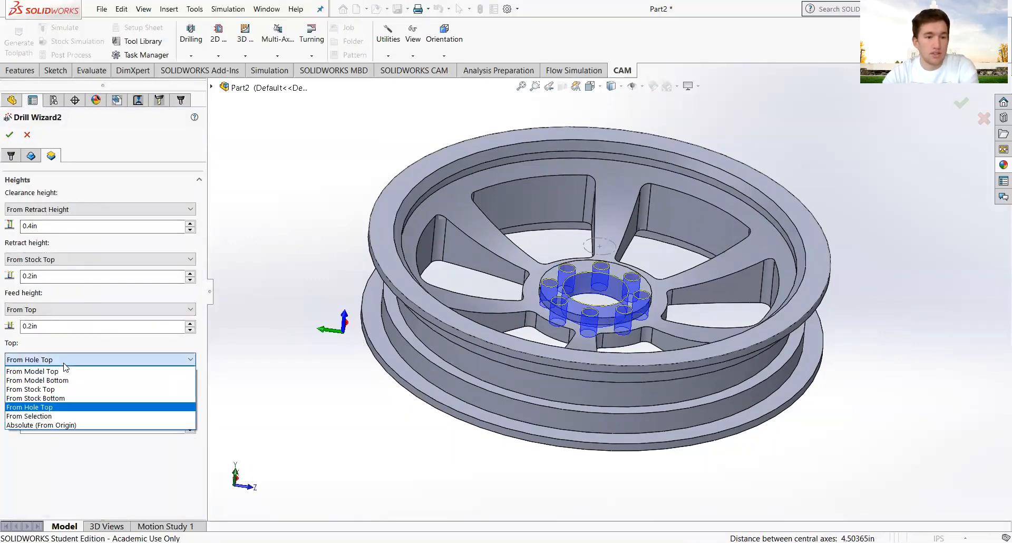
pyautogui.click(67, 371)
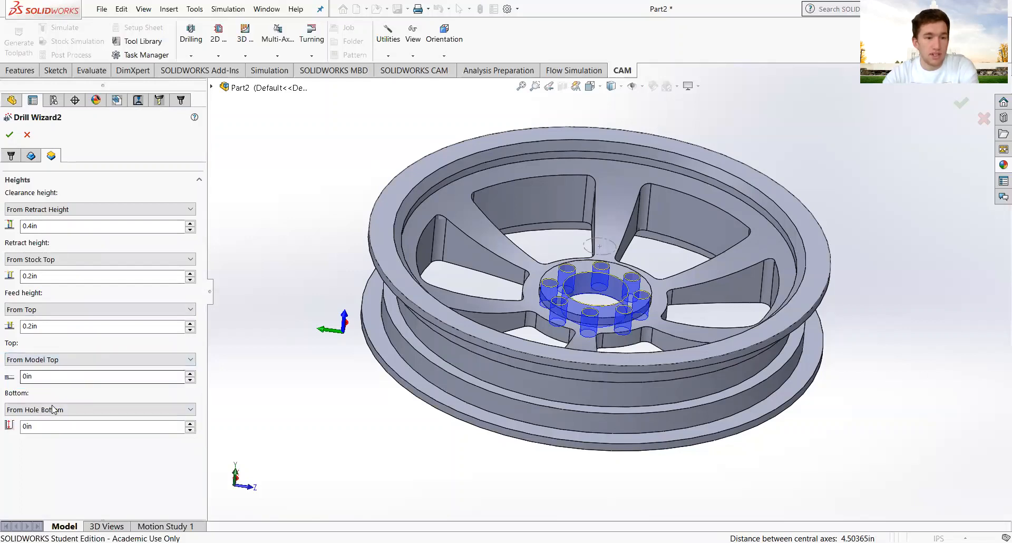
pyautogui.click(54, 410)
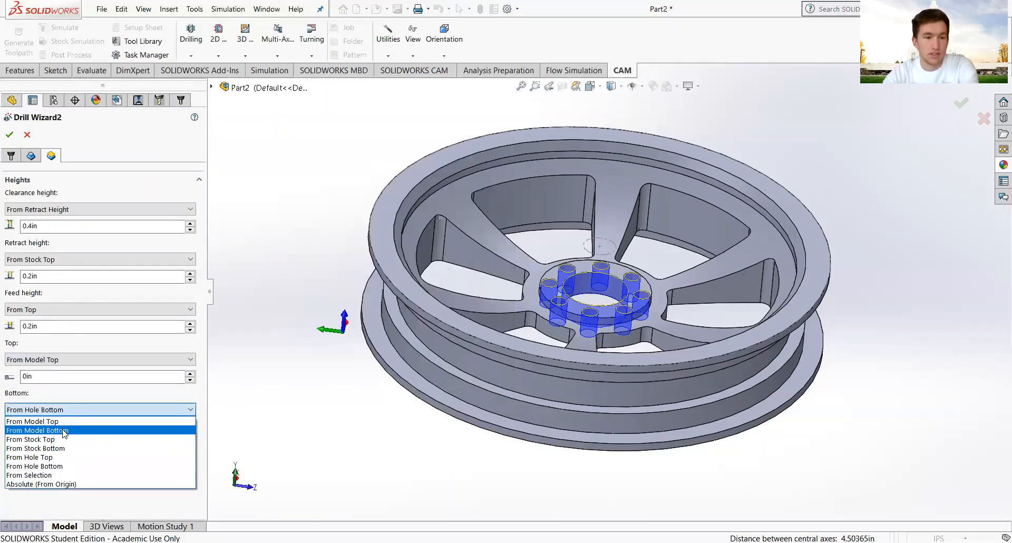
pyautogui.click(53, 449)
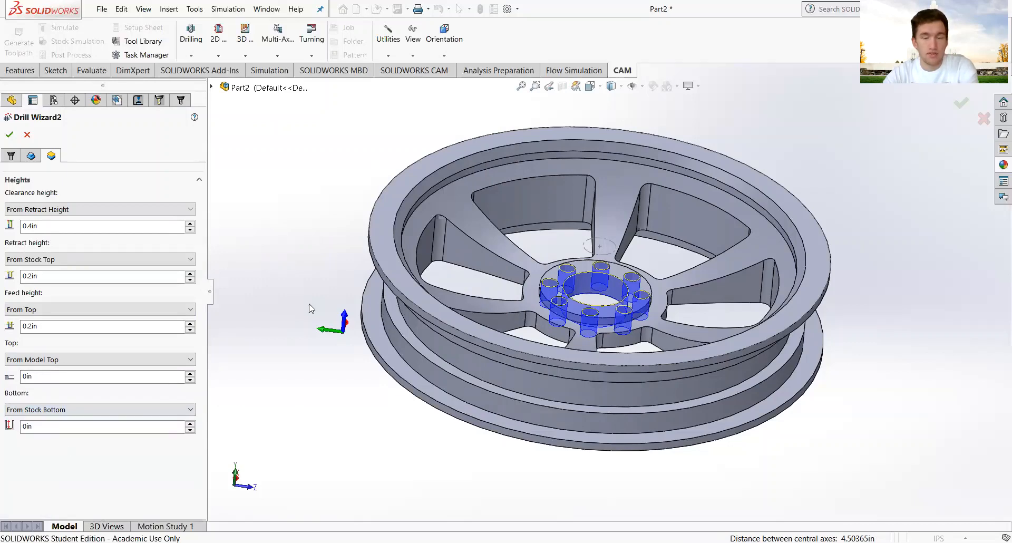
pyautogui.scroll(2, 581, 365)
pyautogui.moveTo(602, 344); pyautogui.dragTo(593, 332, button='middle')
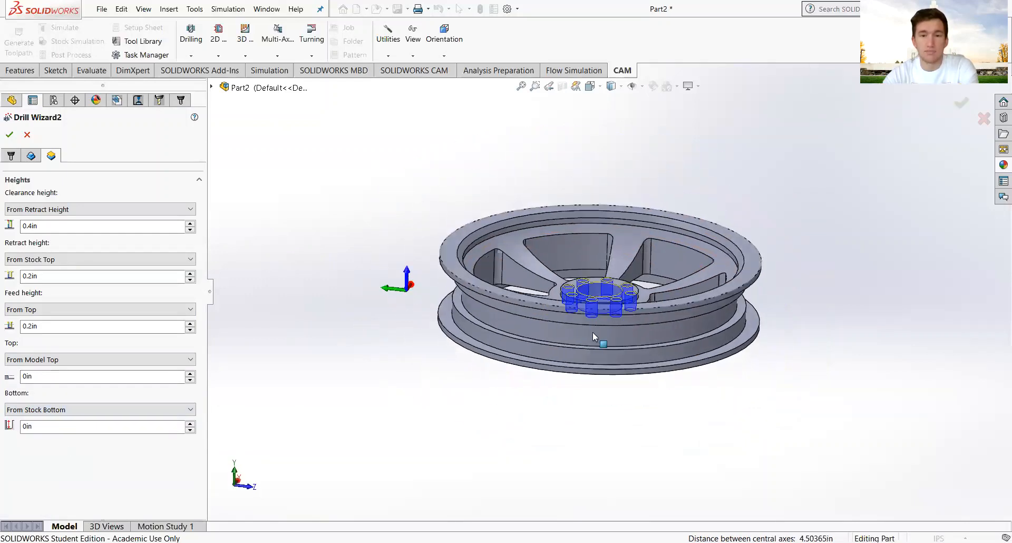
pyautogui.click(9, 134)
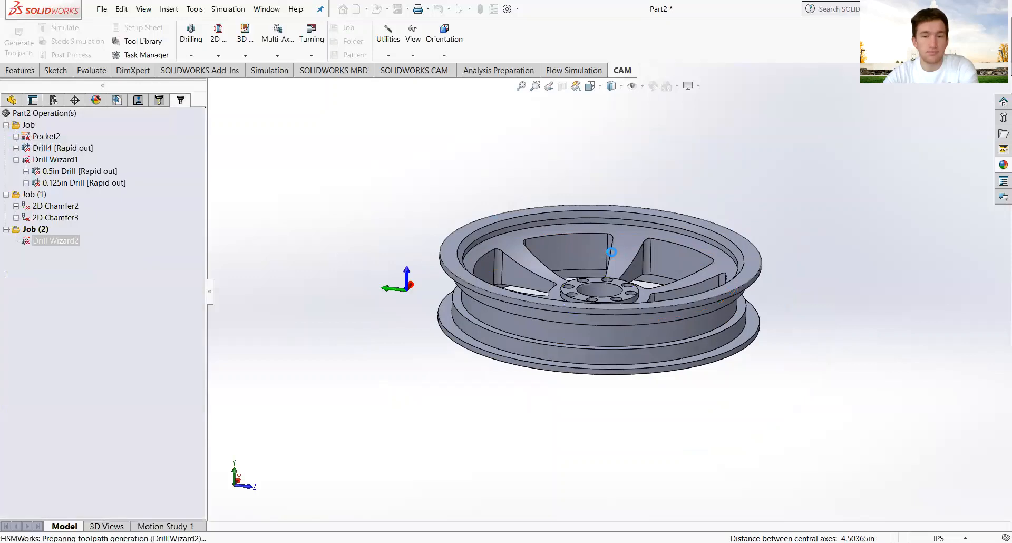
# - Check the edited Drill Wizard2 by playing its stock simulation, and exit the simulation
pyautogui.scroll(-3, 632, 276)
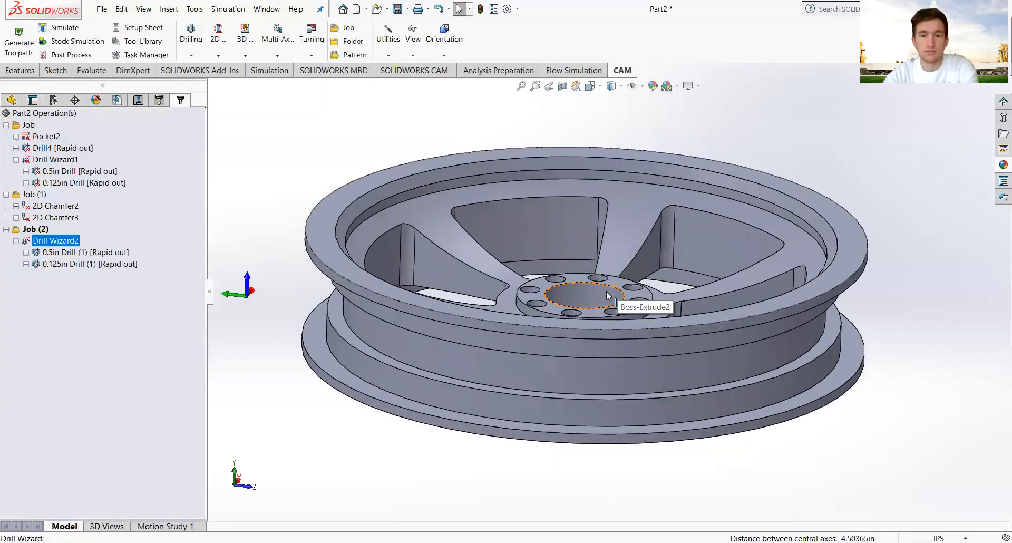
pyautogui.click(78, 41)
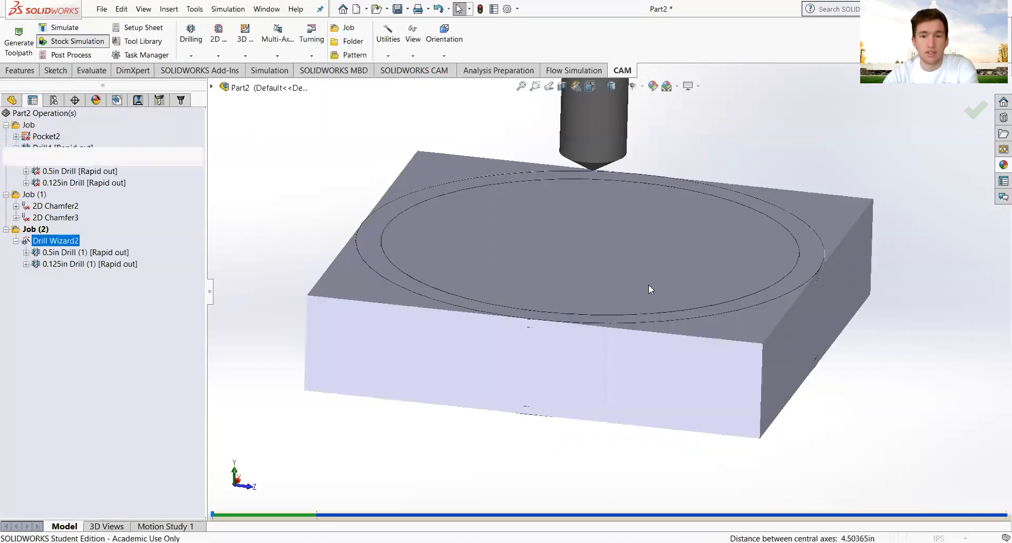
pyautogui.click(11, 187)
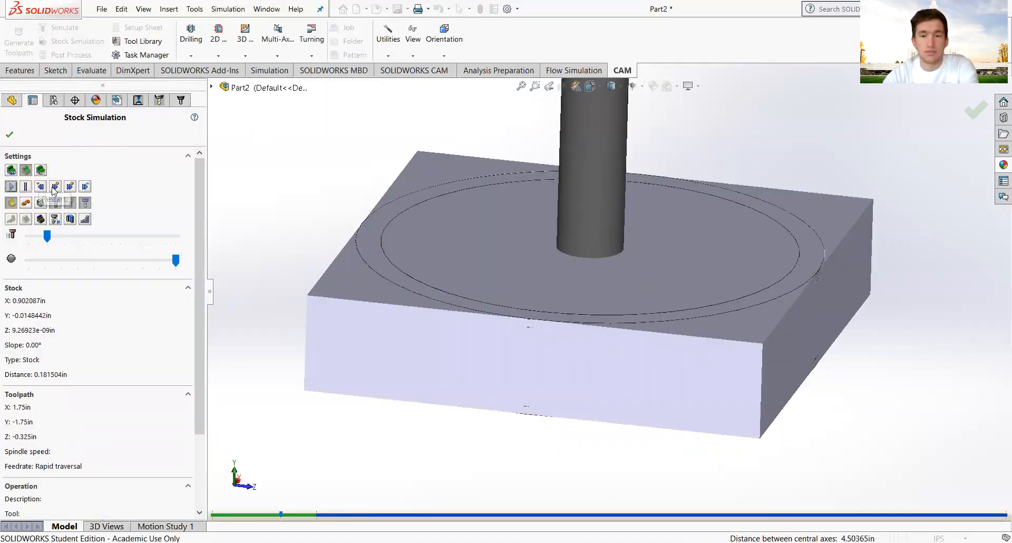
pyautogui.click(10, 135)
pyautogui.click(117, 330)
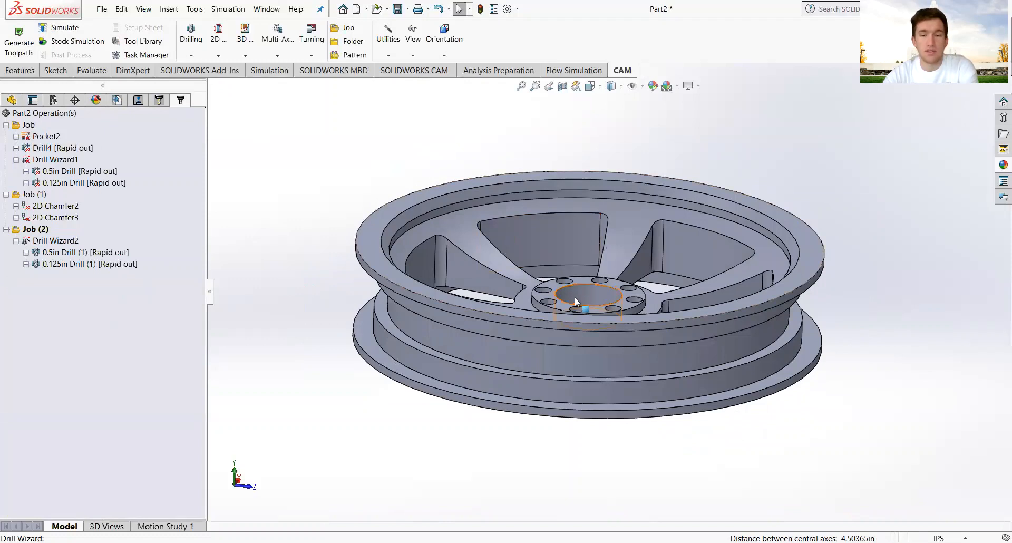
# - Examine the wheel's hub and spoke openings and display the stock block of the first job
pyautogui.moveTo(569, 284); pyautogui.dragTo(595, 303, button='middle')
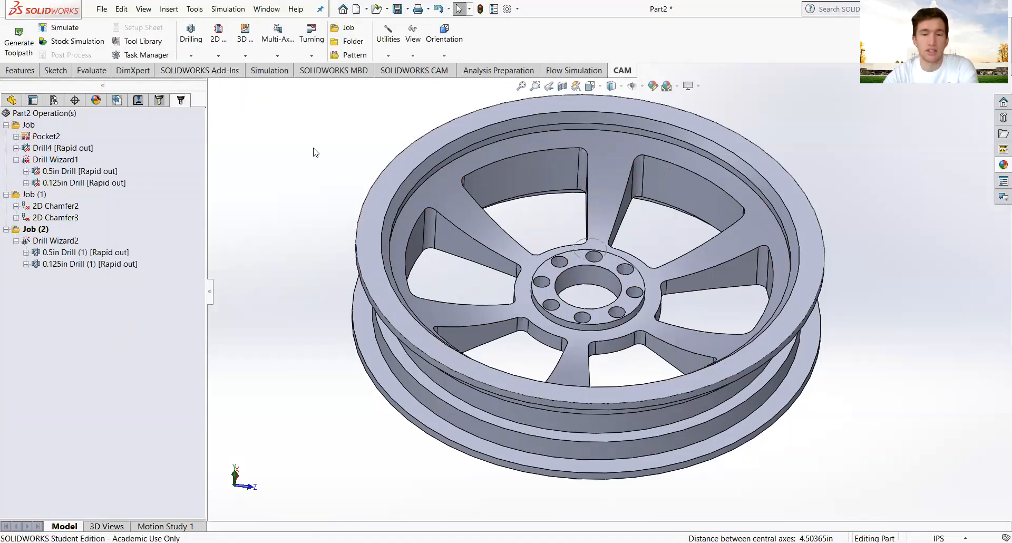
pyautogui.moveTo(609, 274)
pyautogui.mouseDown(button='middle')
pyautogui.moveTo(622, 265)
pyautogui.moveTo(609, 257)
pyautogui.mouseUp(button='middle')
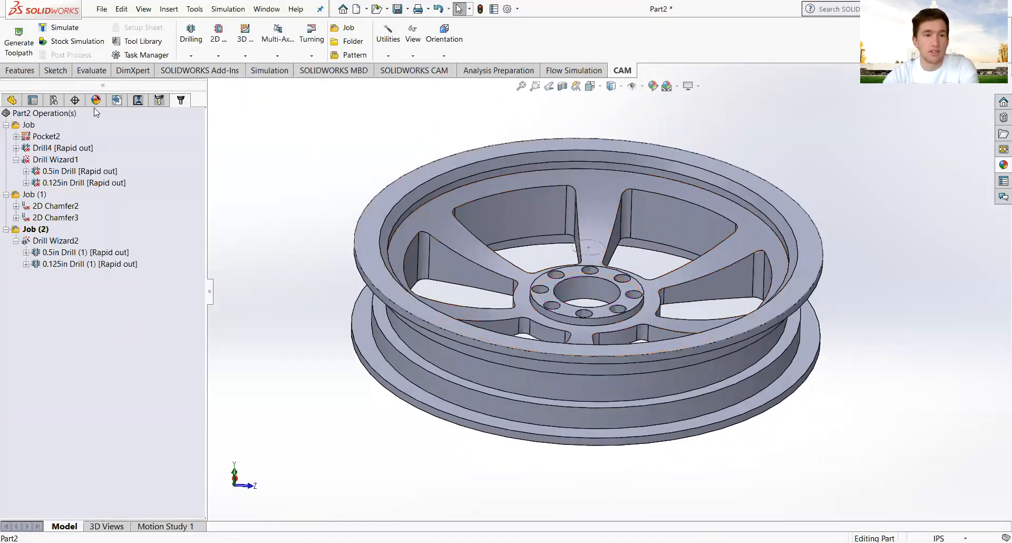
pyautogui.click(28, 125)
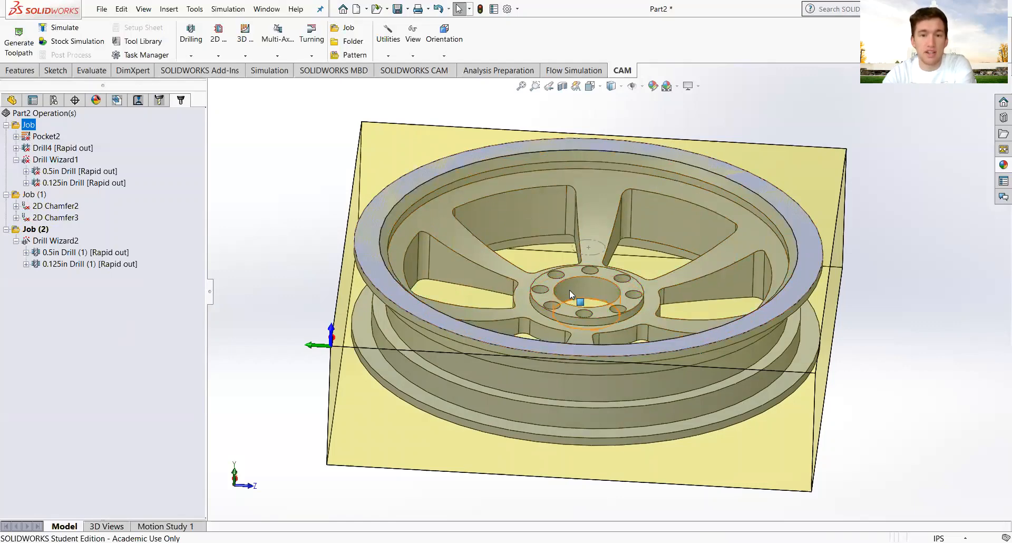
# - Suppress the spoke opening features CirPattern2 and Cut-Extrude3 in the wheel model
pyautogui.click(13, 100)
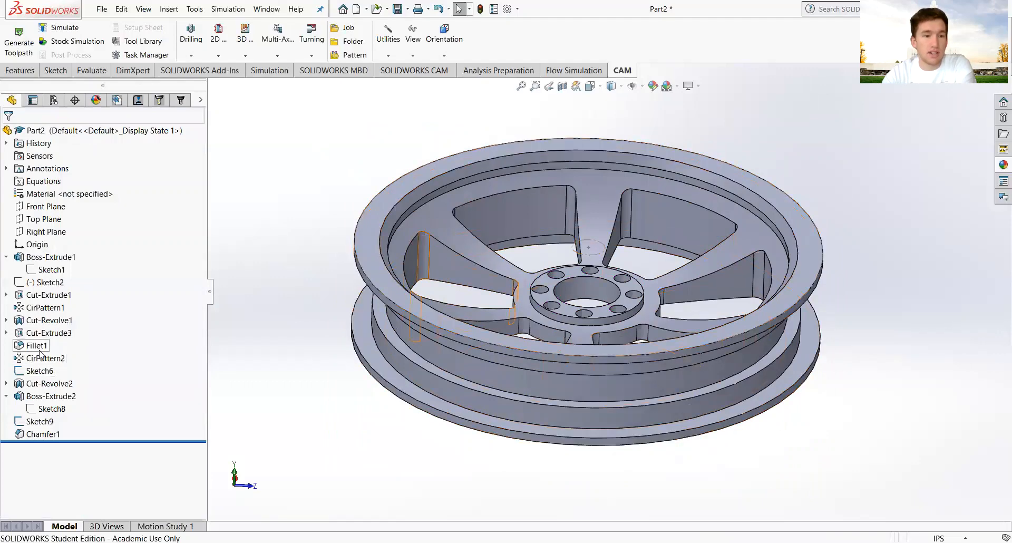
pyautogui.rightClick(38, 358)
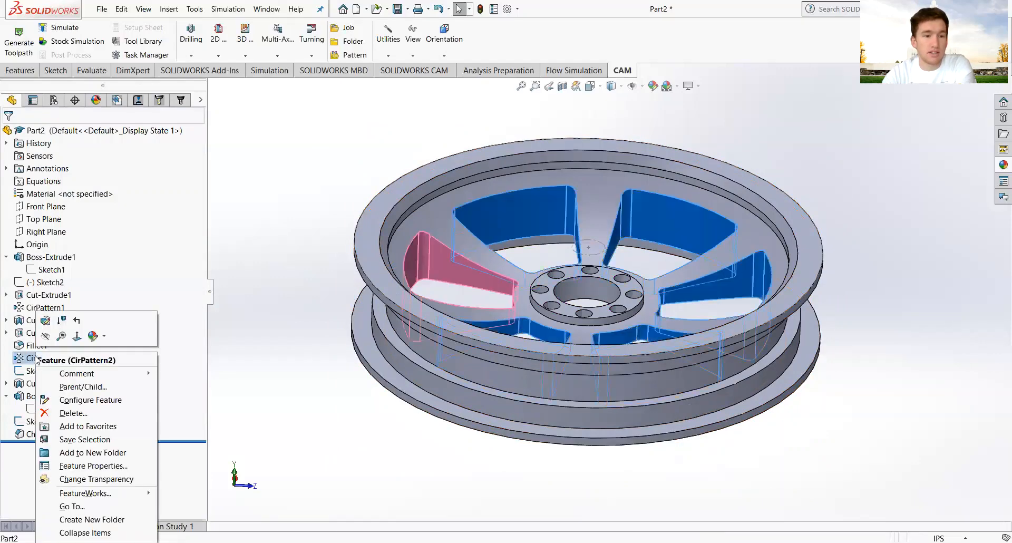
pyautogui.click(62, 321)
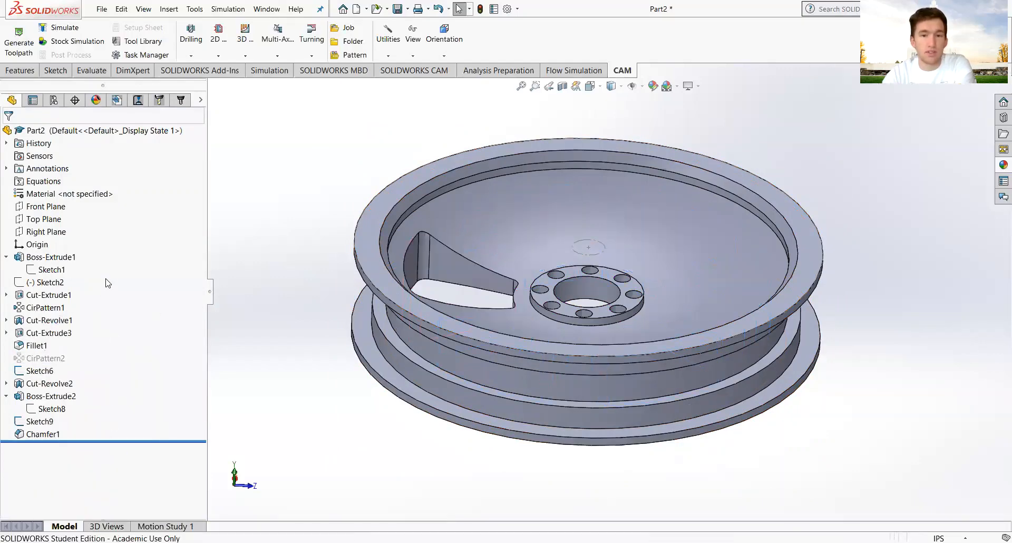
pyautogui.rightClick(60, 333)
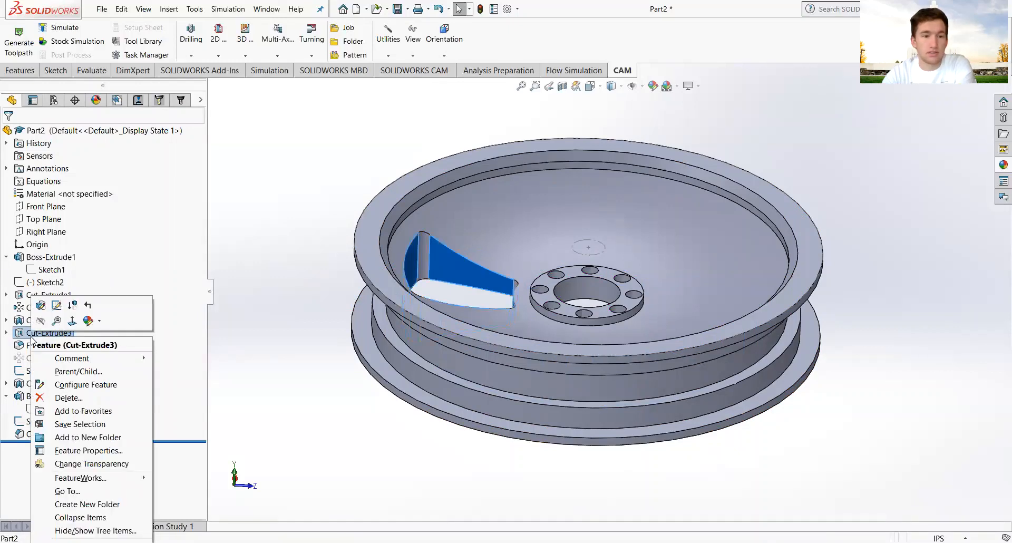
pyautogui.click(71, 320)
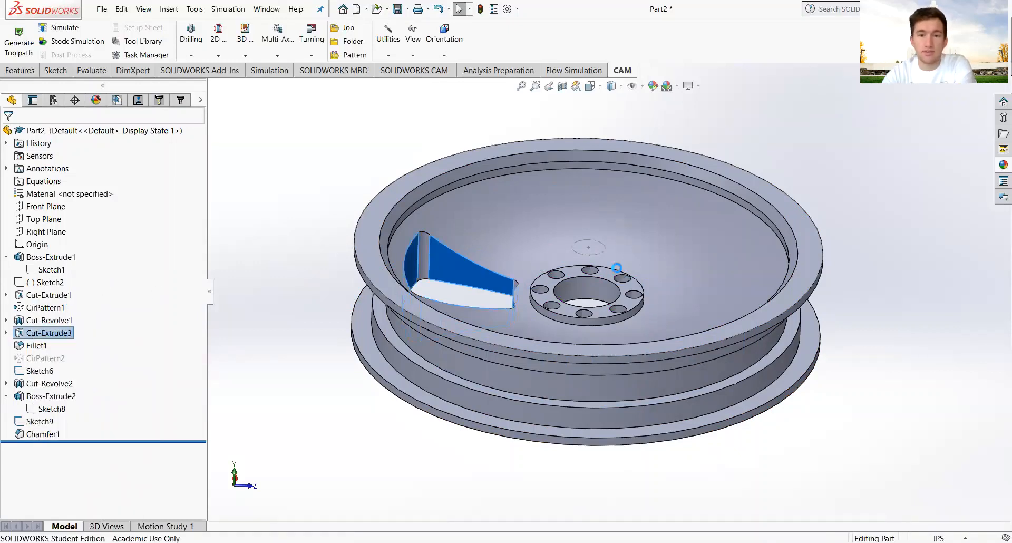
# - Regenerate the first job's toolpaths for the wheel without spoke openings and display the Pocket2 toolpath
pyautogui.hotkey('ctrl', '5')
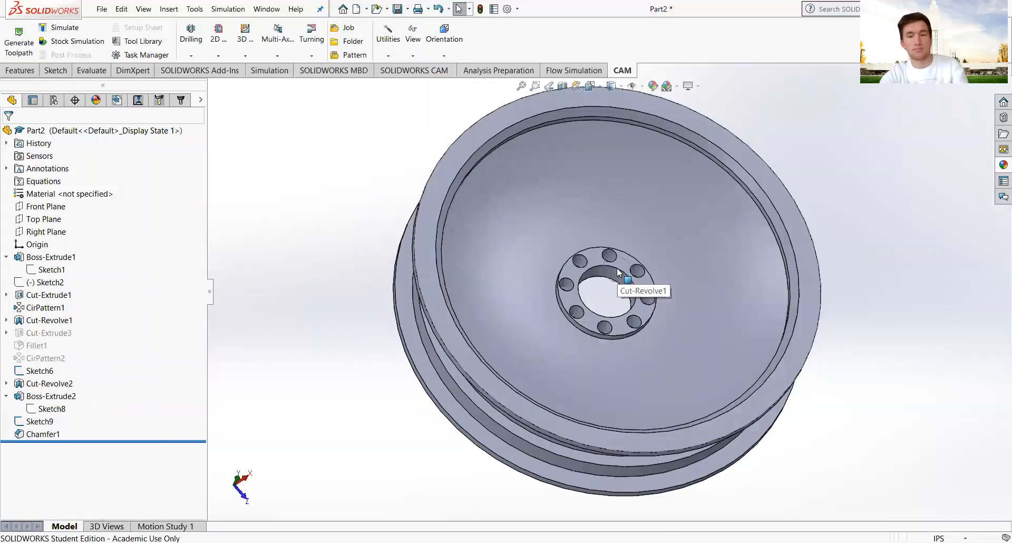
pyautogui.click(180, 104)
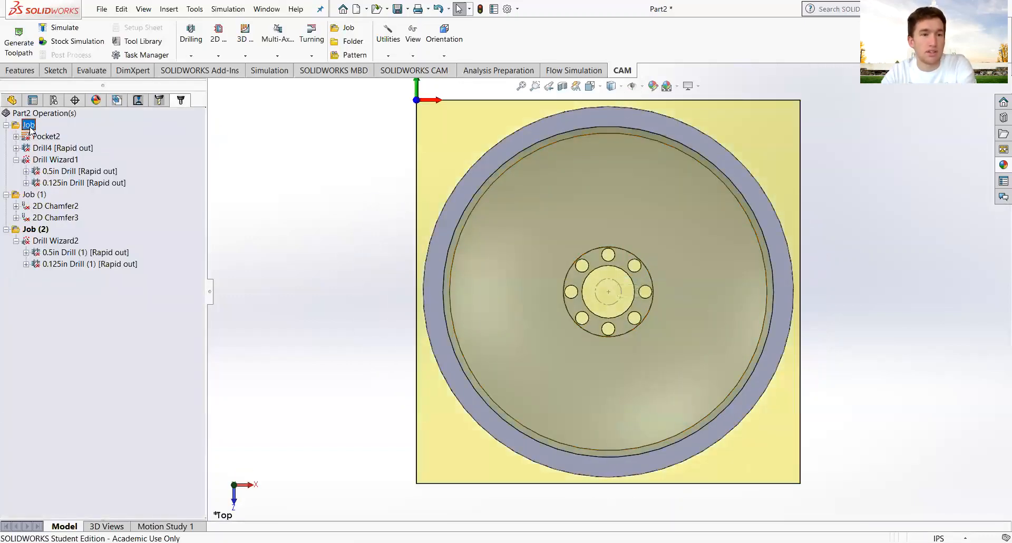
pyautogui.click(19, 41)
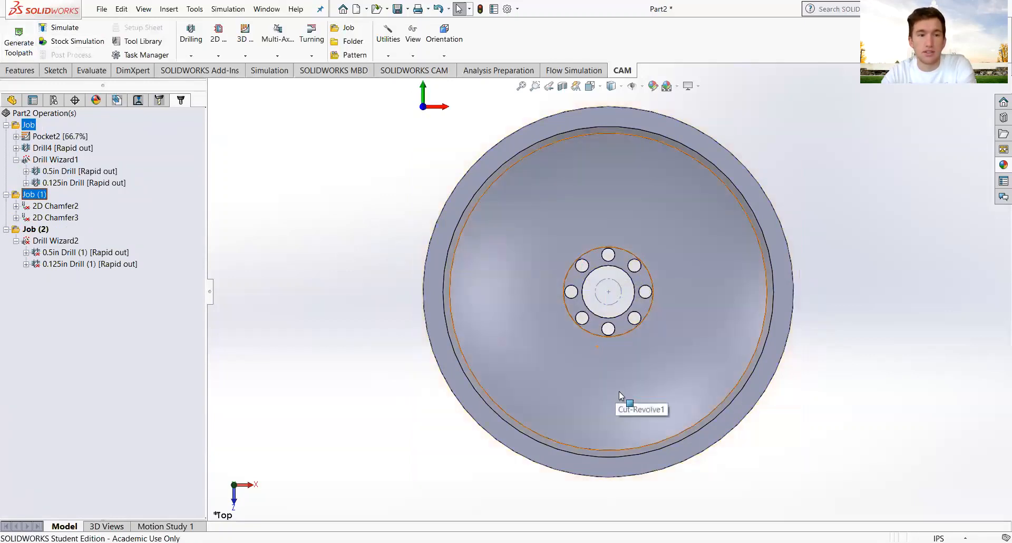
pyautogui.moveTo(616, 355); pyautogui.dragTo(621, 239, button='middle')
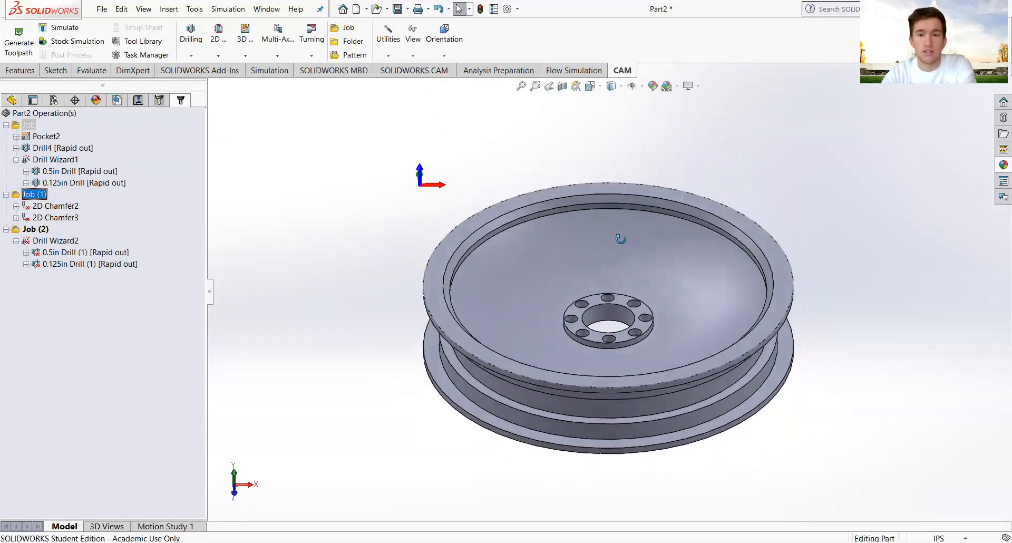
pyautogui.click(53, 137)
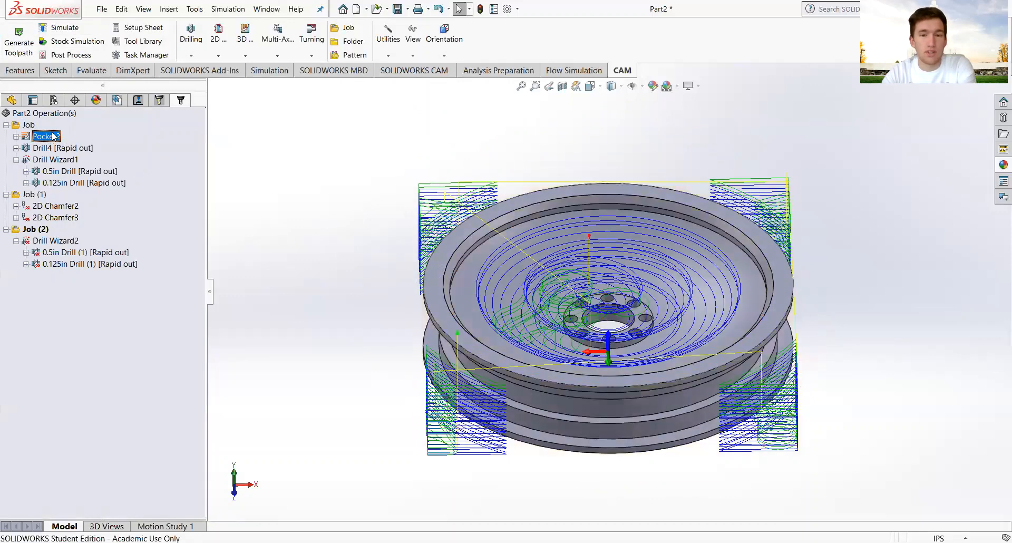
# - Open the first job's stock simulation, advance it to the end of Pocket2, and play it from there
pyautogui.click(26, 125)
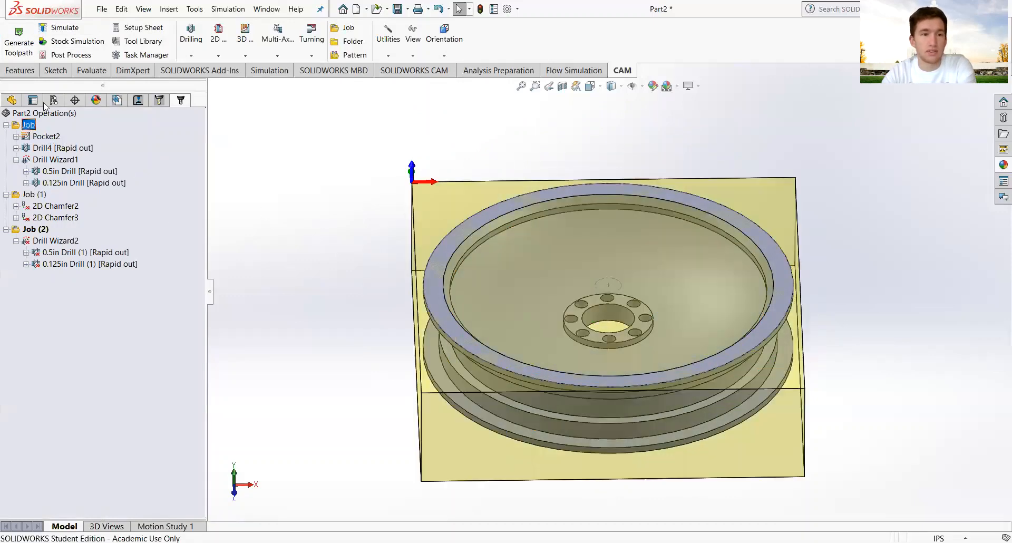
pyautogui.click(74, 42)
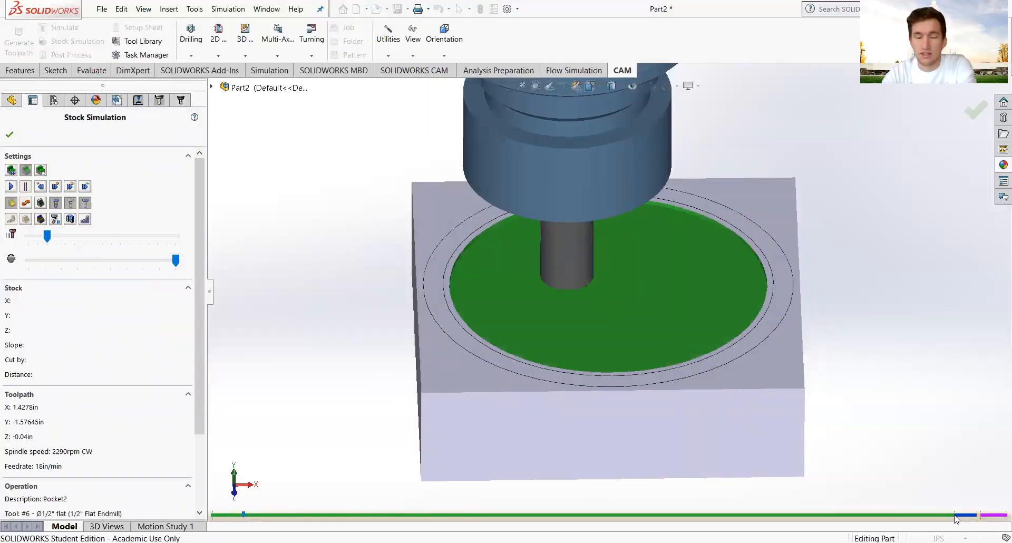
pyautogui.moveTo(244, 516); pyautogui.dragTo(806, 509)
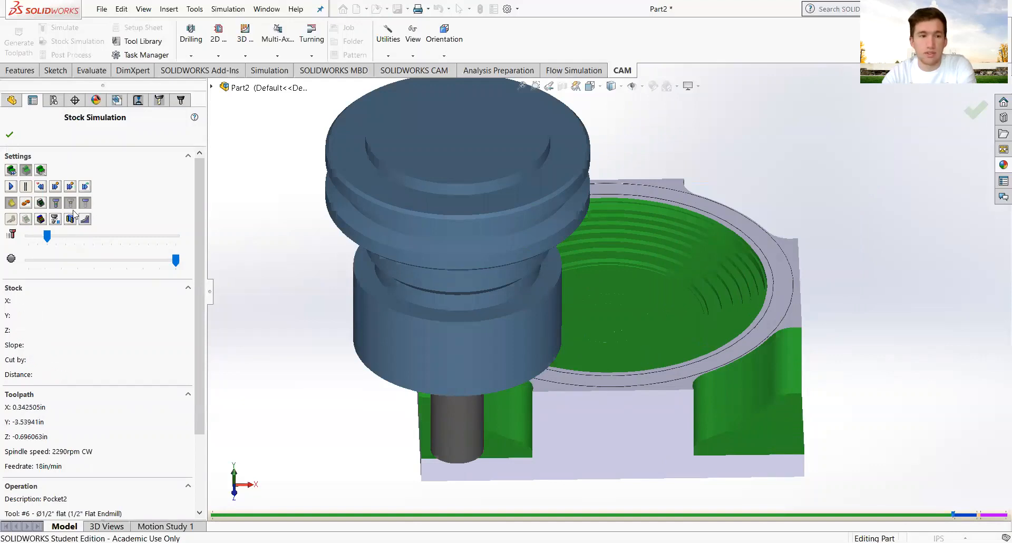
pyautogui.click(10, 187)
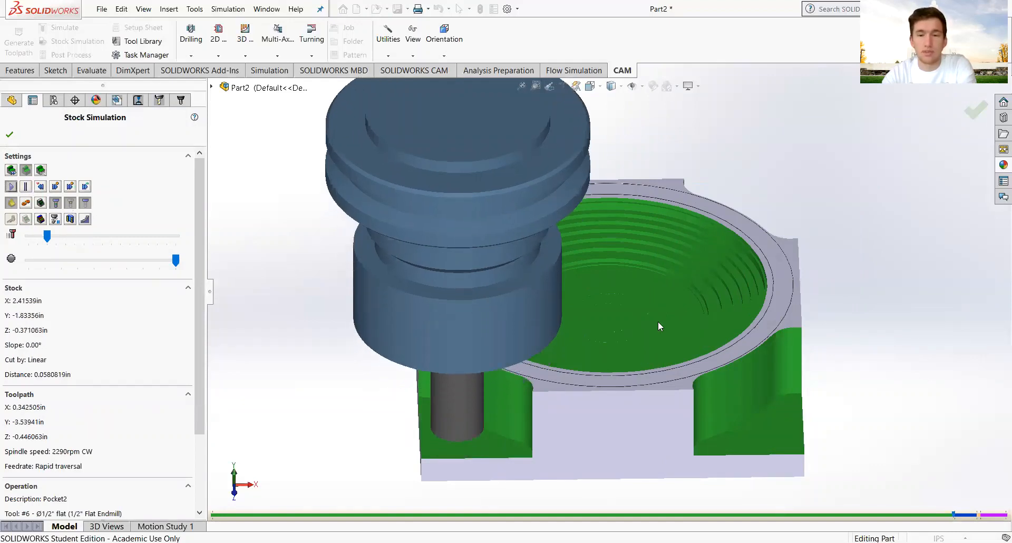
# - Run the stock simulation through Drill4, 0.5in Drill and 0.125in Drill at increased playback speed, and close the simulation
pyautogui.moveTo(616, 337)
pyautogui.mouseDown(button='middle')
pyautogui.moveTo(607, 355)
pyautogui.moveTo(613, 331)
pyautogui.moveTo(614, 342)
pyautogui.moveTo(624, 334)
pyautogui.moveTo(612, 321)
pyautogui.mouseUp(button='middle')
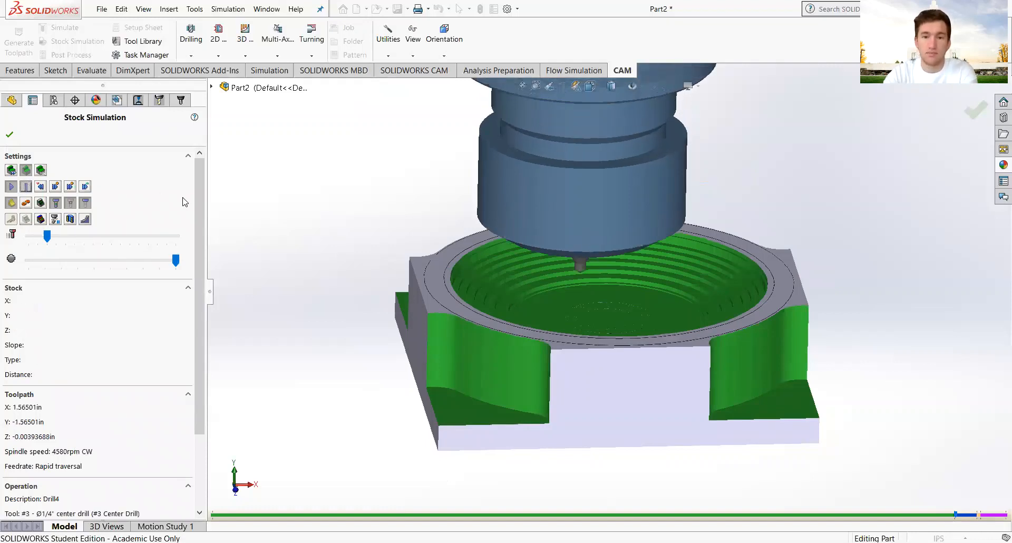
pyautogui.click(598, 302)
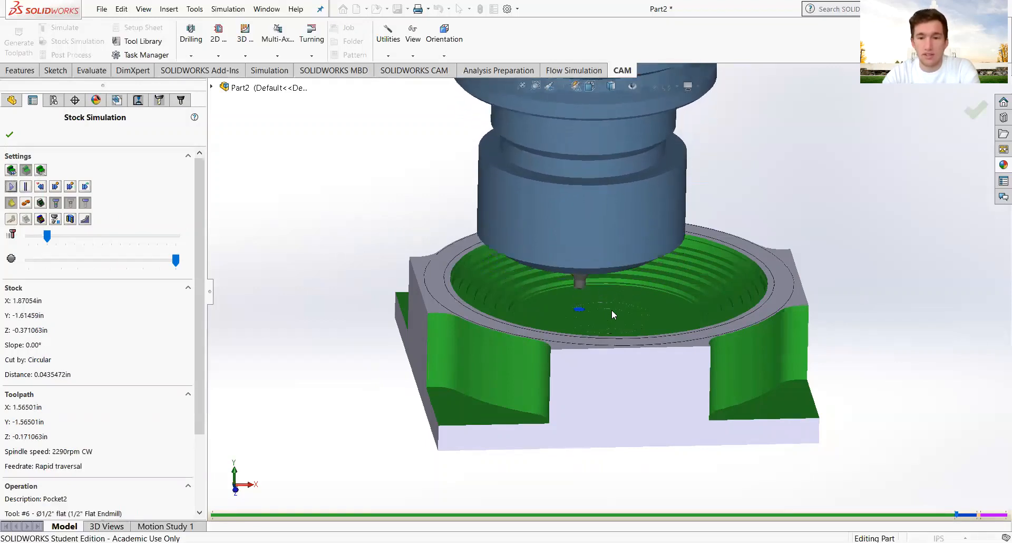
pyautogui.moveTo(46, 237); pyautogui.dragTo(56, 237)
pyautogui.click(77, 237)
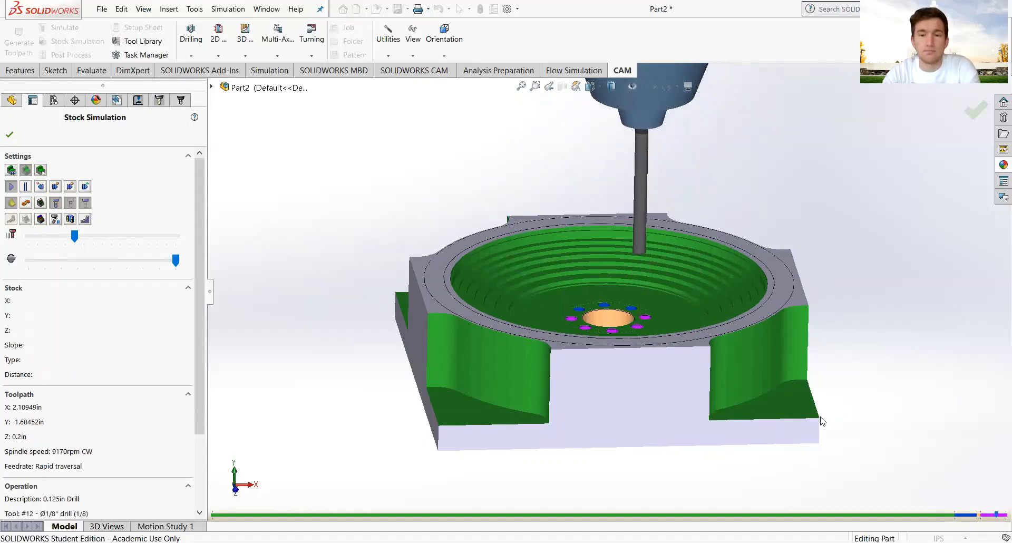
pyautogui.click(93, 236)
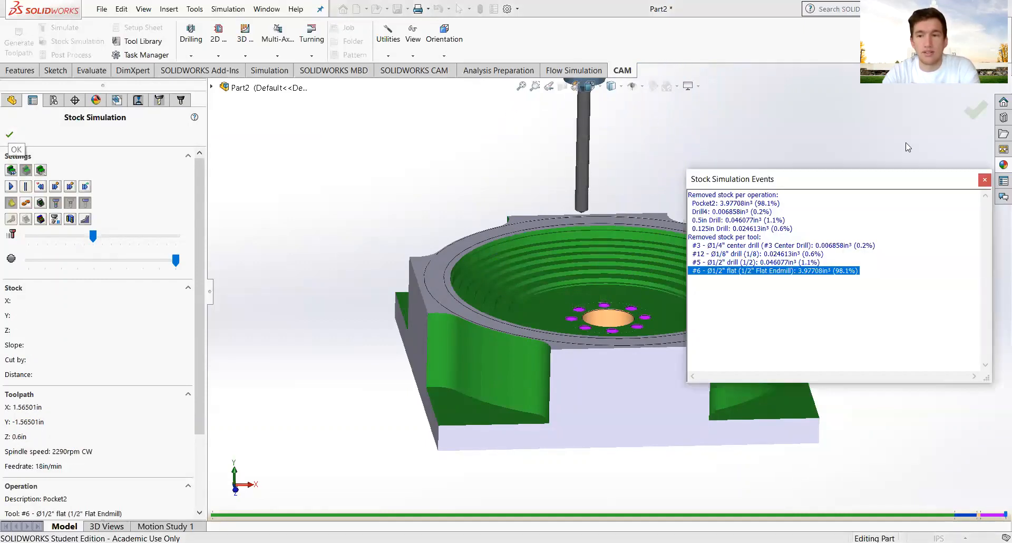
pyautogui.click(985, 180)
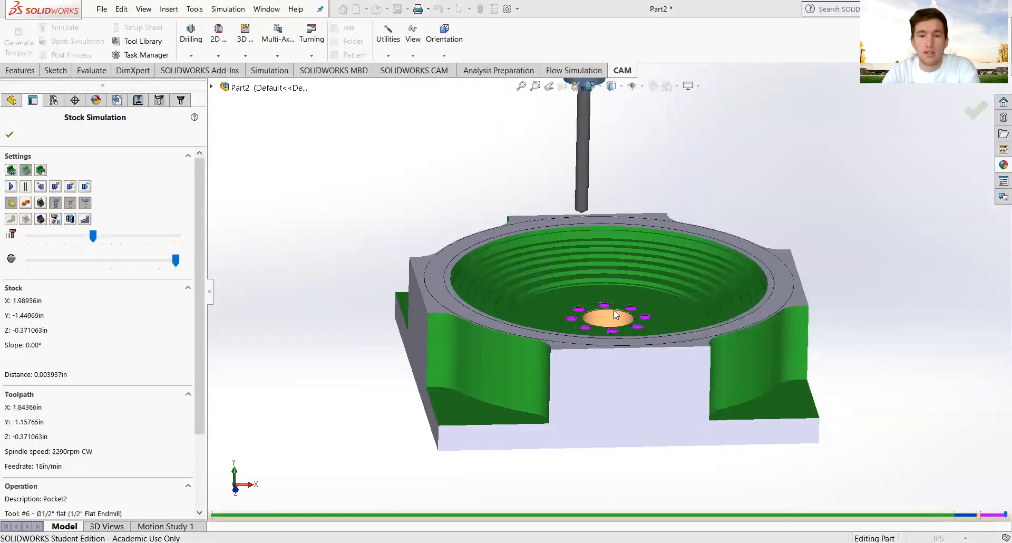
pyautogui.click(7, 136)
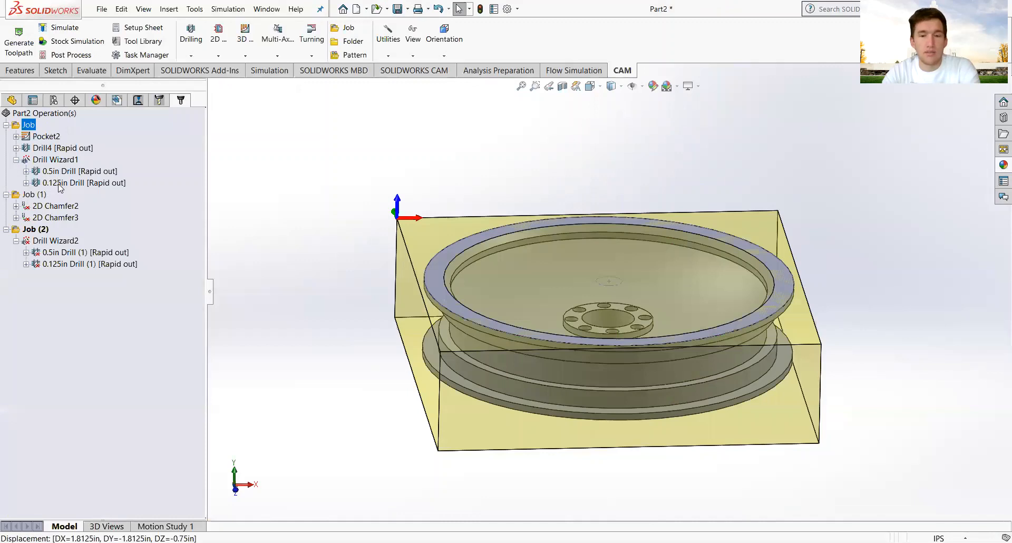
# - Suppress the Drill4 and Drill Wizard1 operations in the first job
pyautogui.rightClick(50, 151)
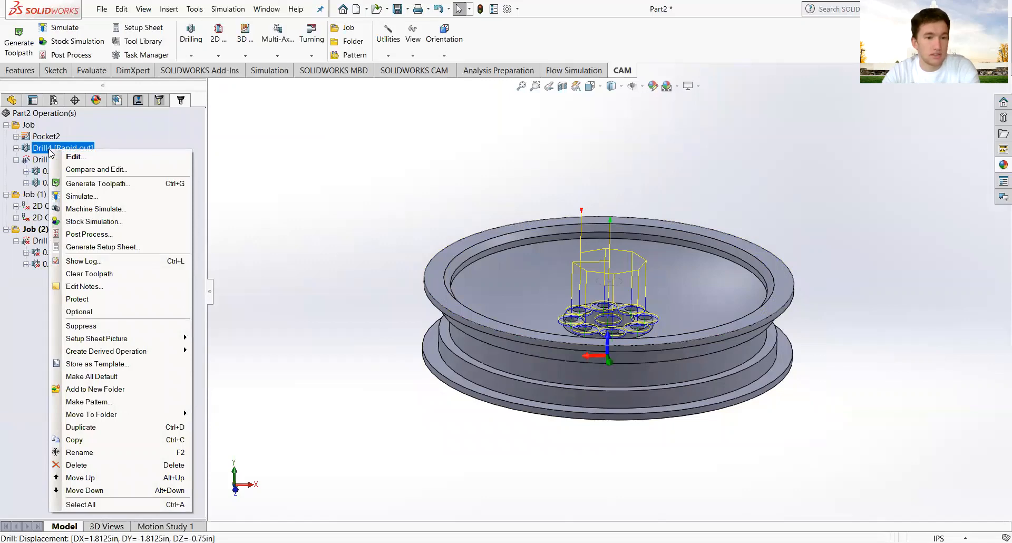
pyautogui.click(78, 327)
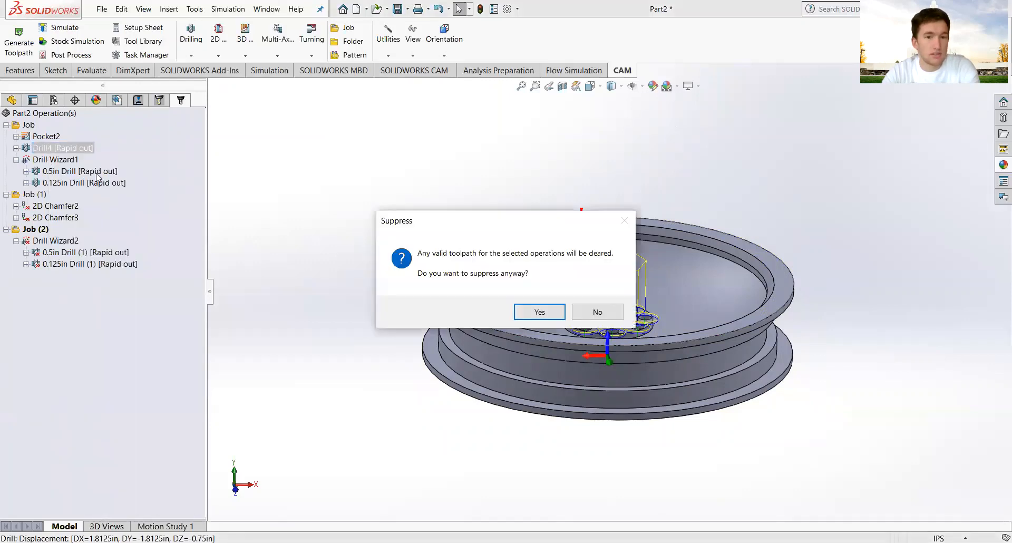
pyautogui.press('Return')
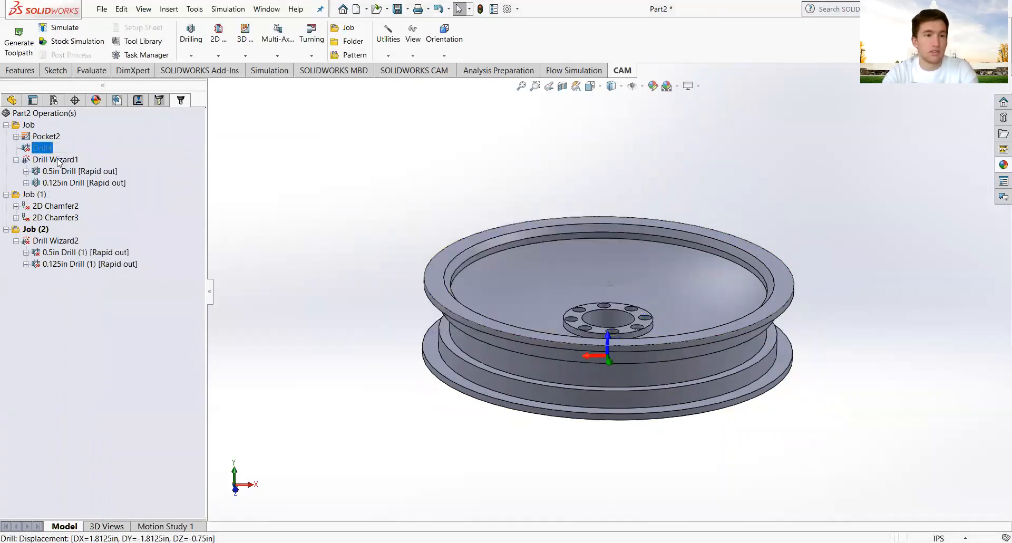
pyautogui.rightClick(57, 159)
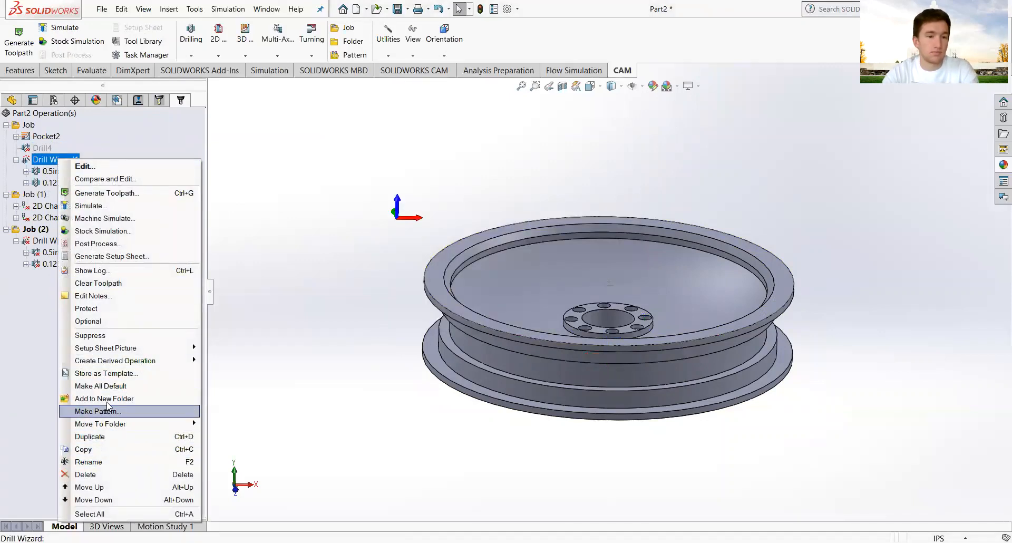
pyautogui.click(107, 334)
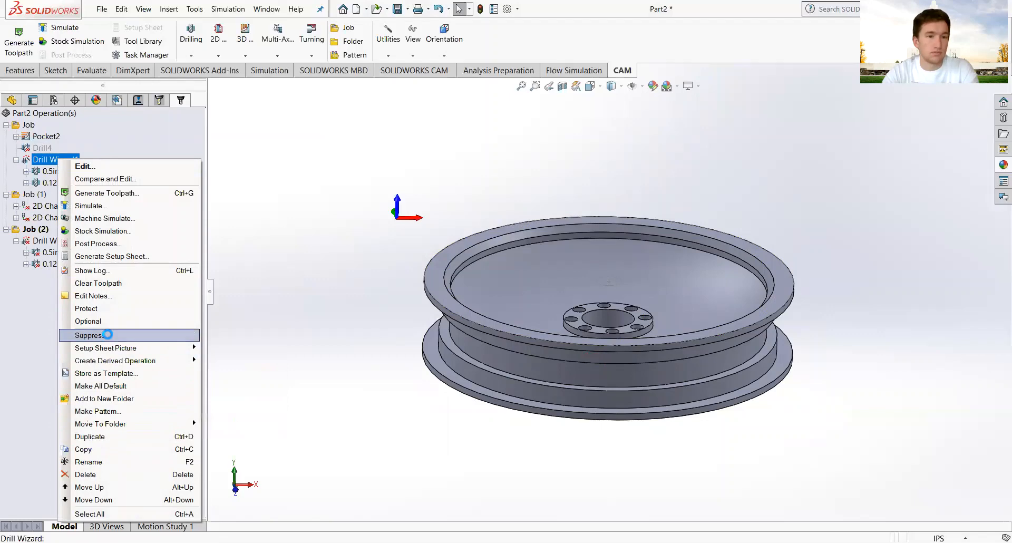
pyautogui.press('Return')
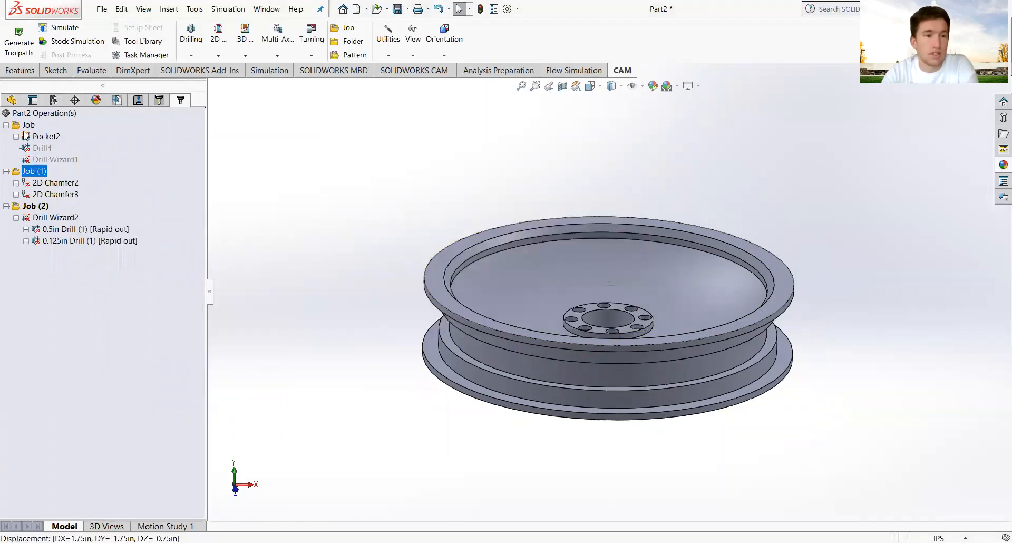
# - Examine the chamfer on the wheel's inner rim edge and review the distance and angle settings of the Chamfer1 feature
pyautogui.click(28, 126)
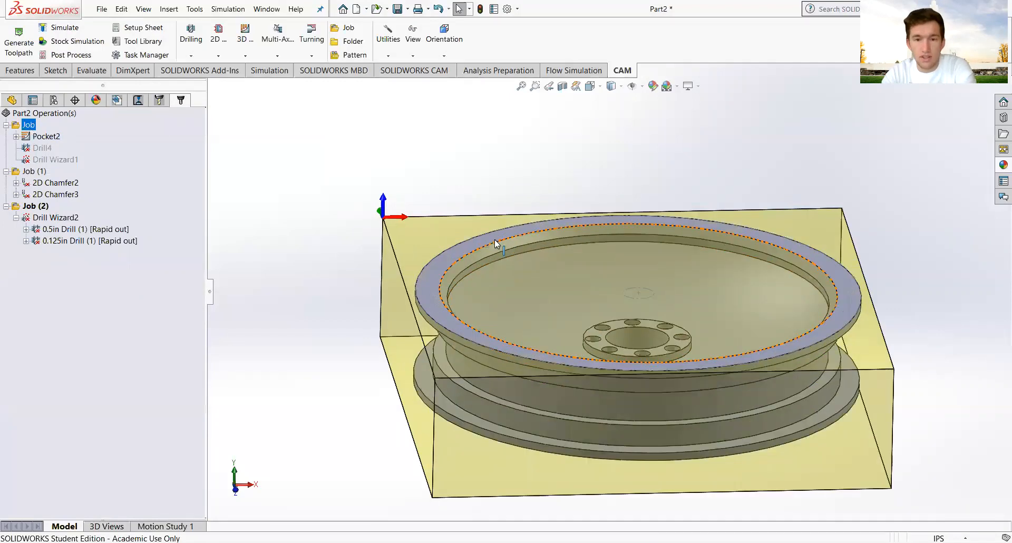
pyautogui.scroll(-5, 496, 241)
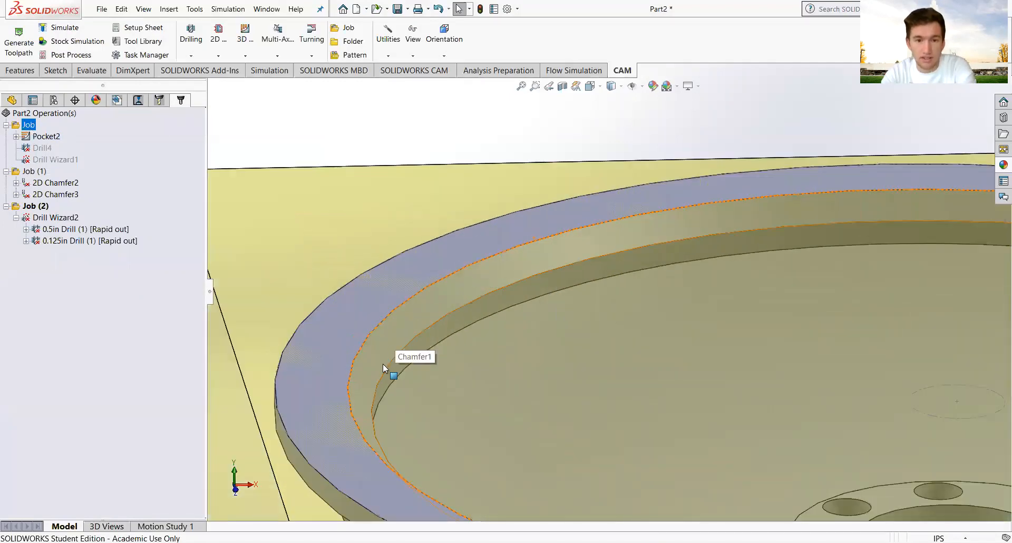
pyautogui.scroll(3, 673, 233)
pyautogui.scroll(5, 673, 233)
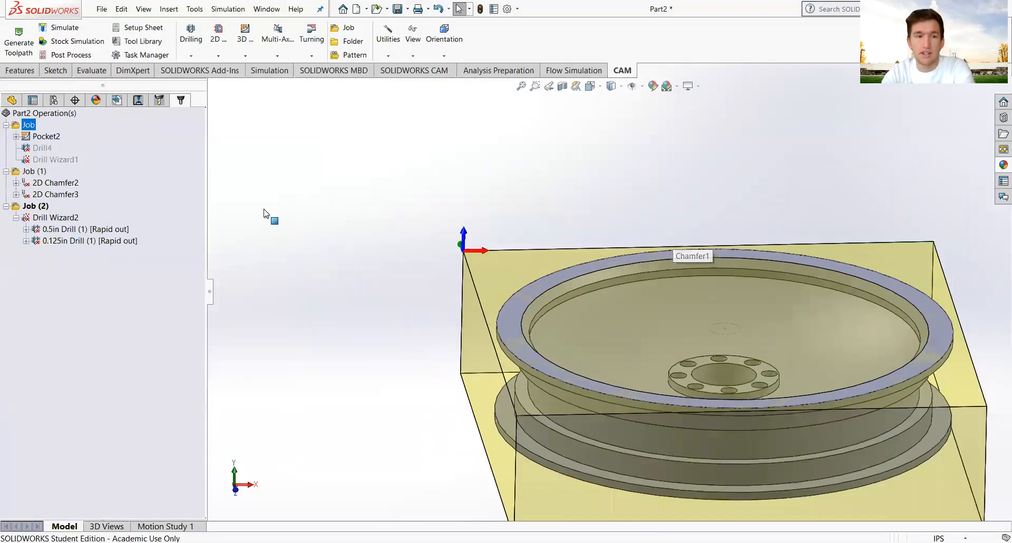
pyautogui.click(12, 101)
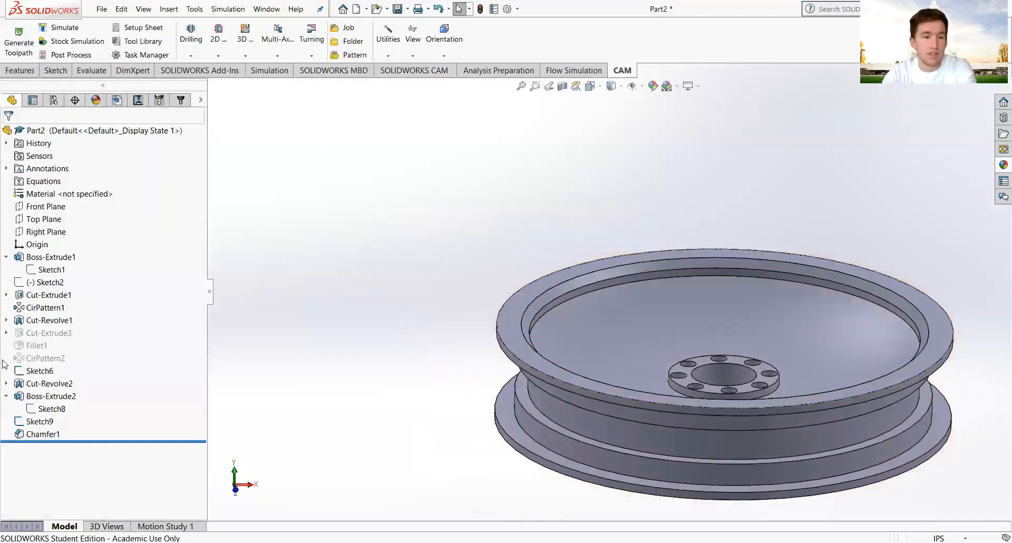
pyautogui.click(23, 434)
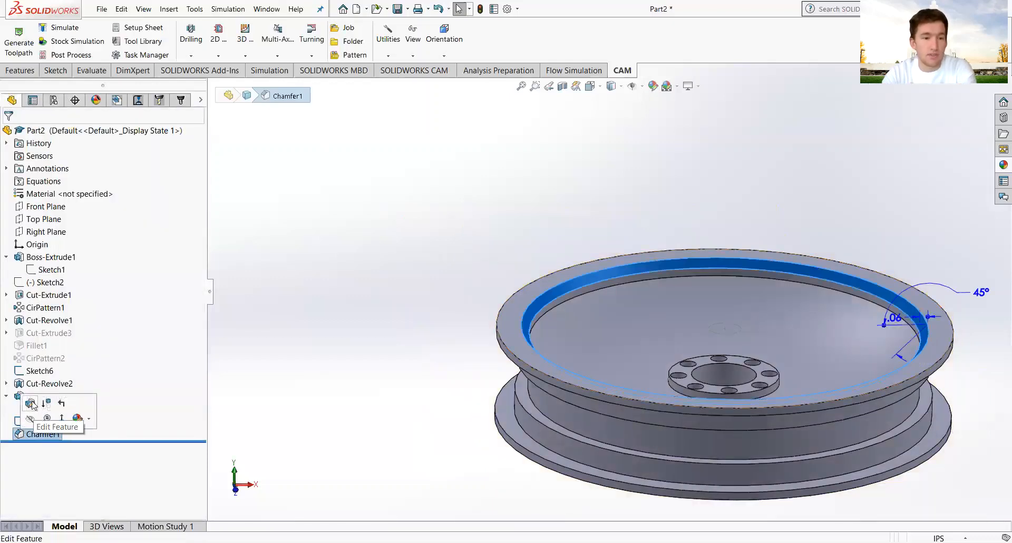
pyautogui.click(949, 329)
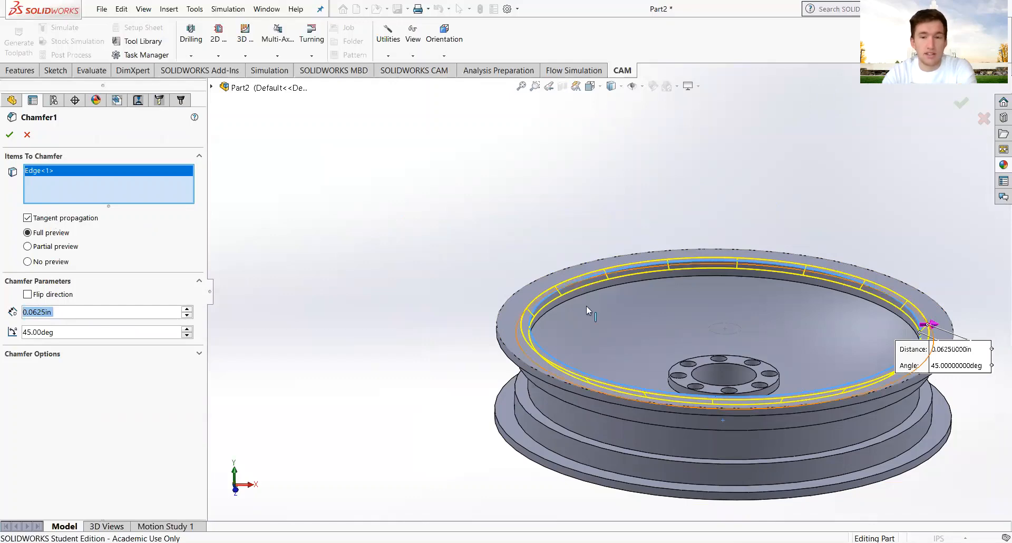
pyautogui.scroll(-2, 585, 316)
pyautogui.scroll(4, 584, 324)
pyautogui.scroll(-4, 891, 316)
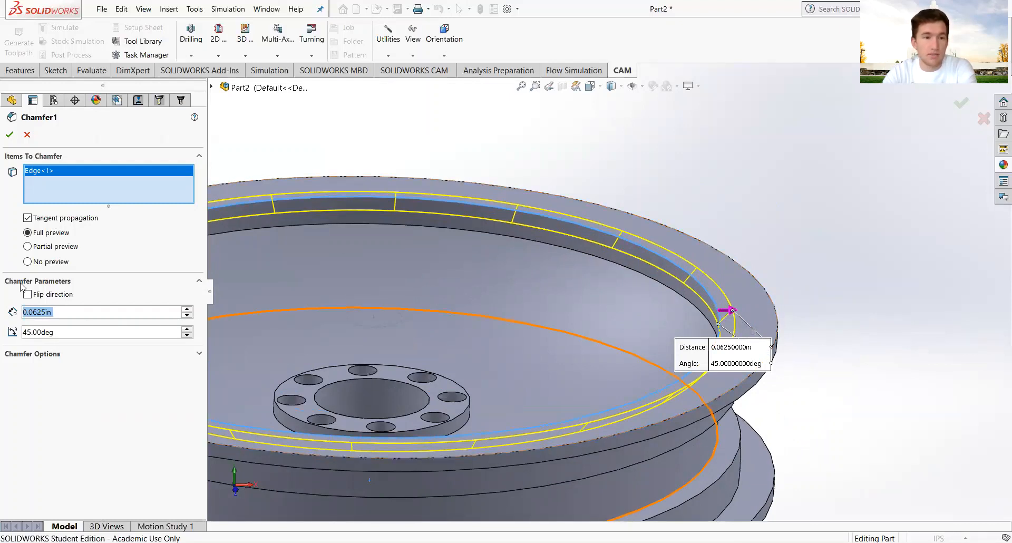
pyautogui.click(9, 135)
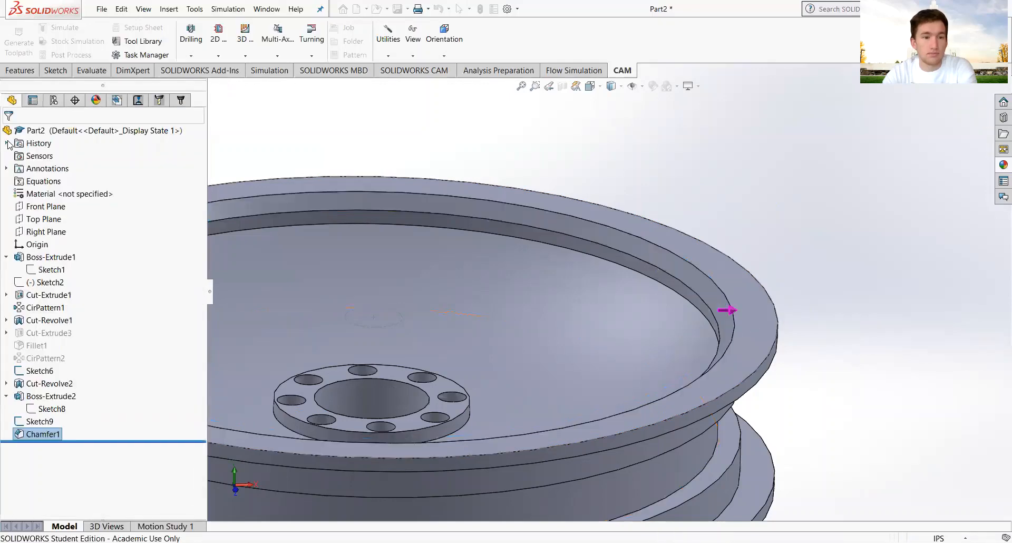
pyautogui.press('f')
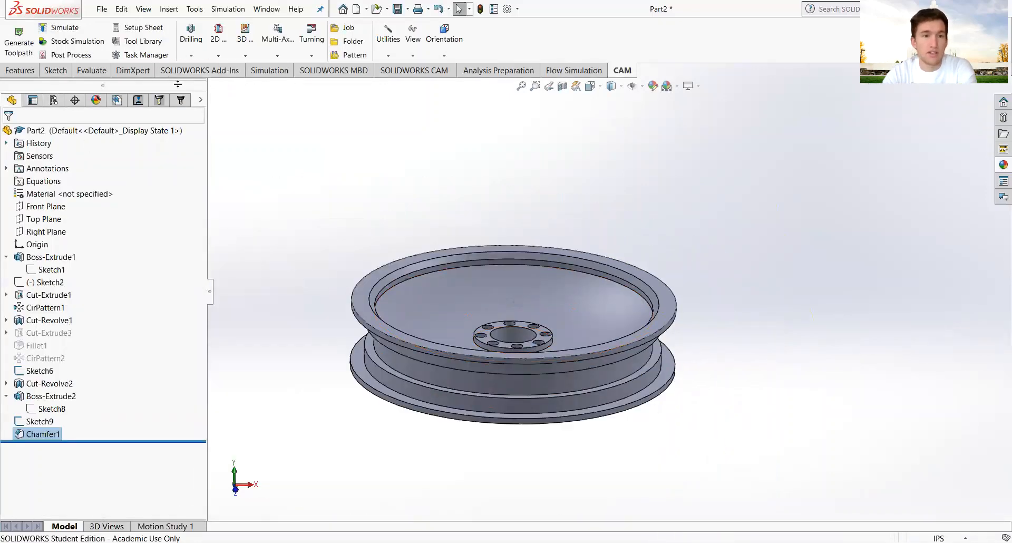
# - Return to the CAM operations and add a new 2D Chamfer operation for the wheel
pyautogui.click(180, 101)
pyautogui.scroll(-5, 474, 282)
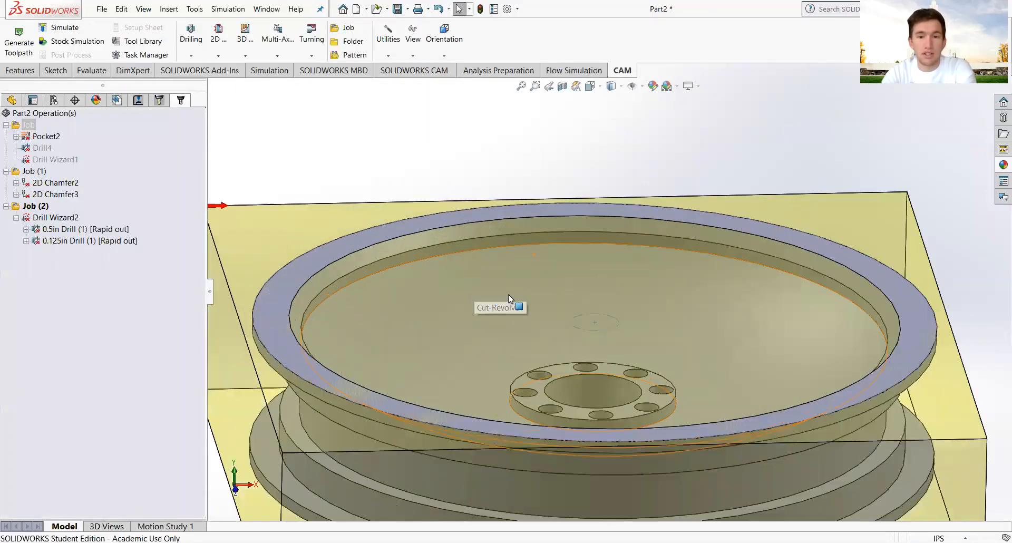
pyautogui.scroll(3, 511, 298)
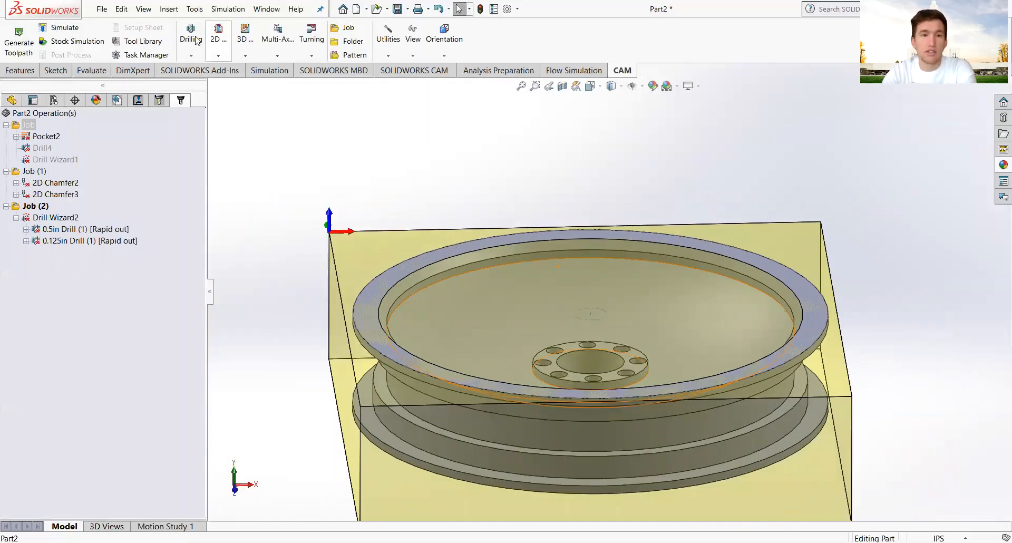
pyautogui.click(218, 55)
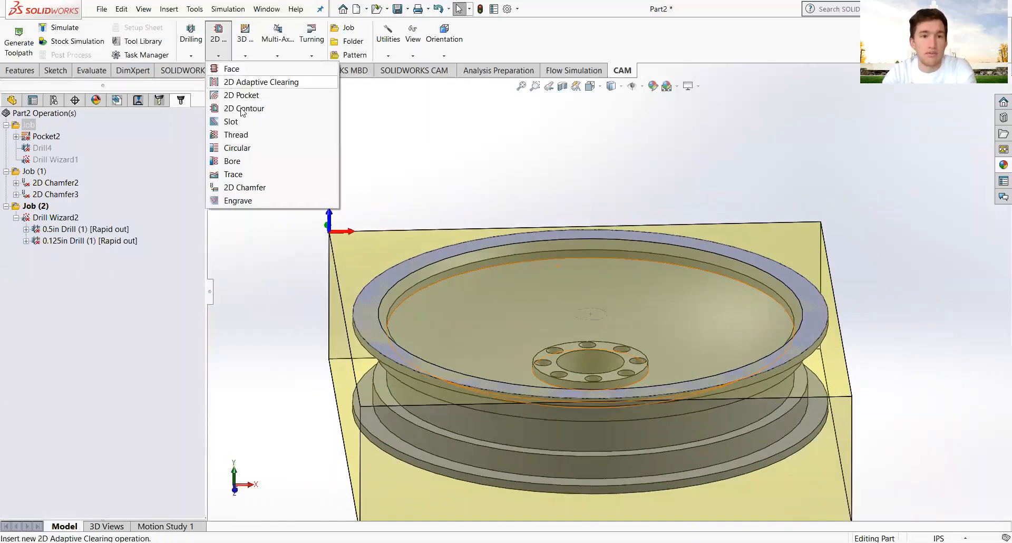
pyautogui.click(240, 187)
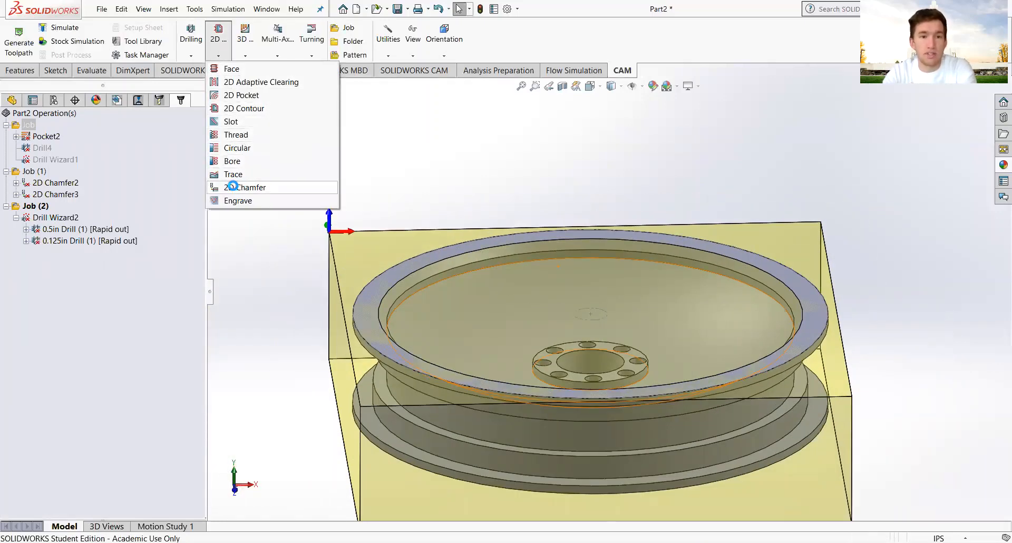
pyautogui.click(232, 189)
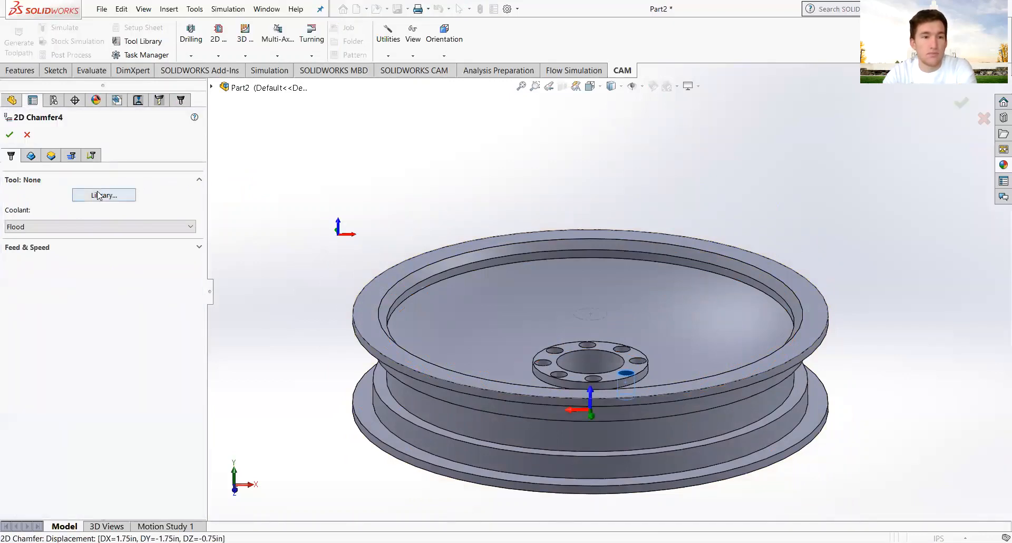
# - Create a new mill tool for the 2D chamfer operation, keeping Chamfer Mill as its type
pyautogui.click(34, 159)
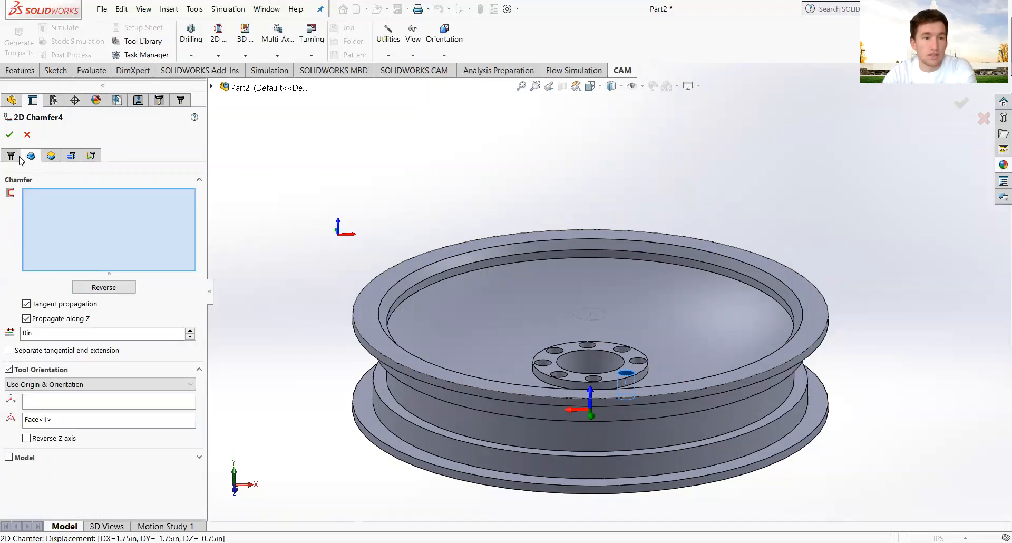
pyautogui.click(107, 198)
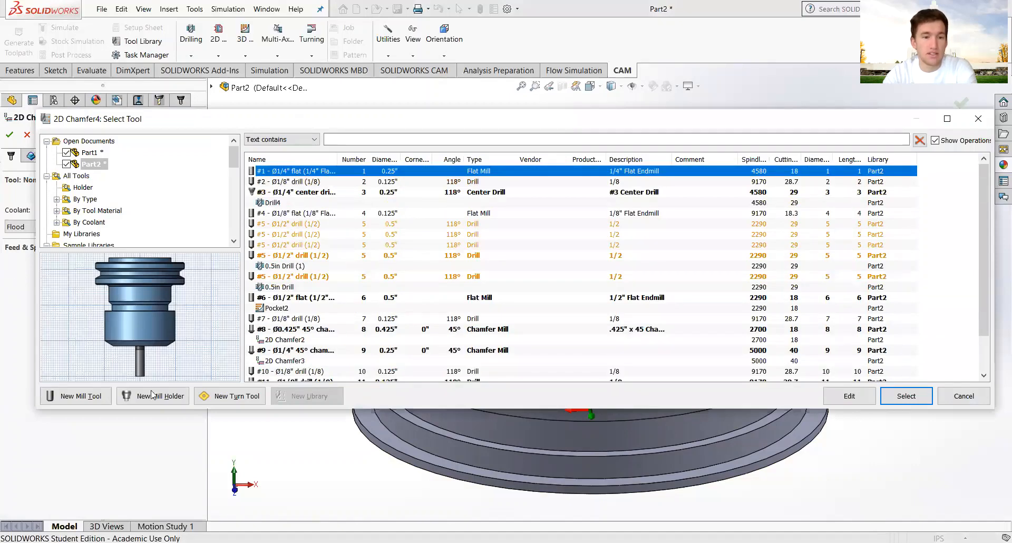
pyautogui.click(93, 402)
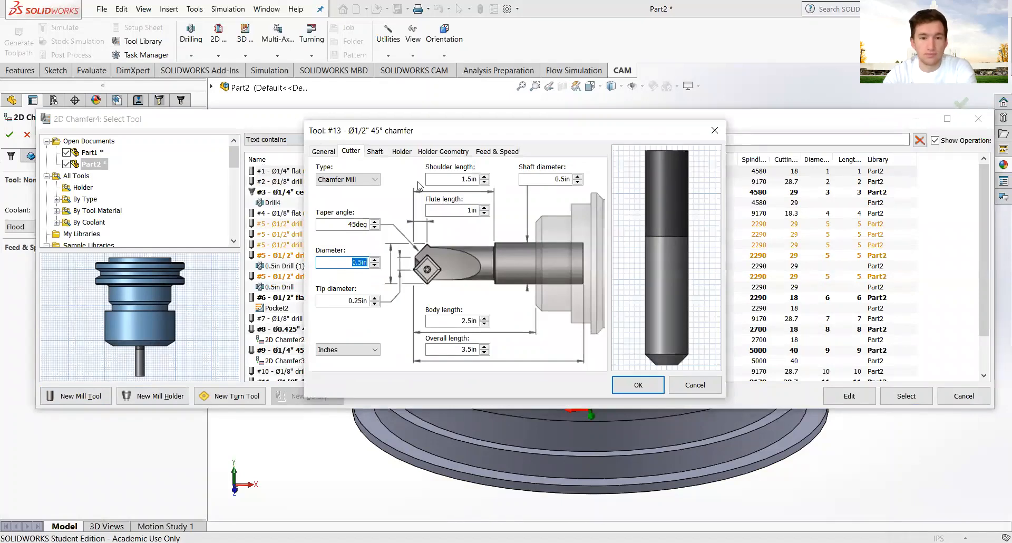
pyautogui.click(357, 181)
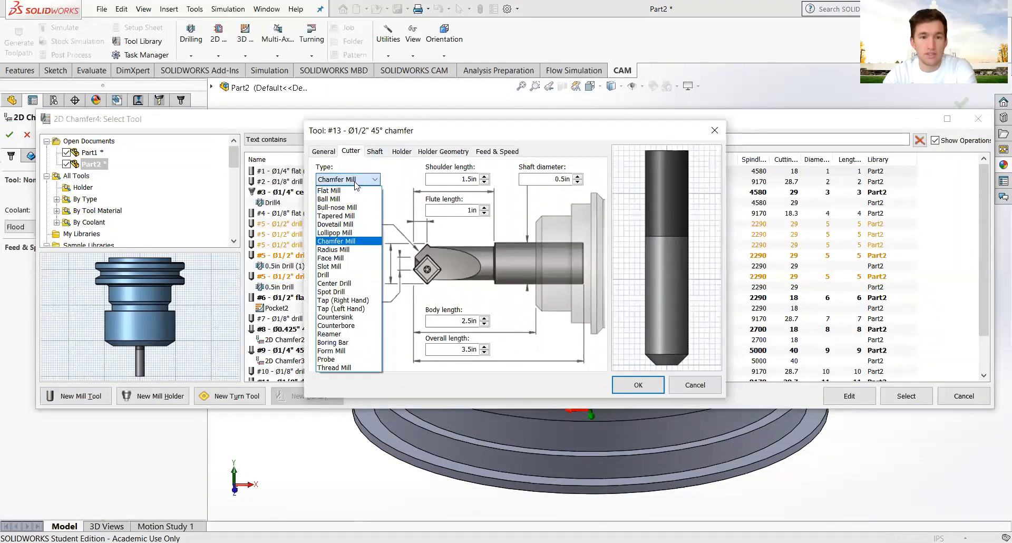
pyautogui.click(394, 172)
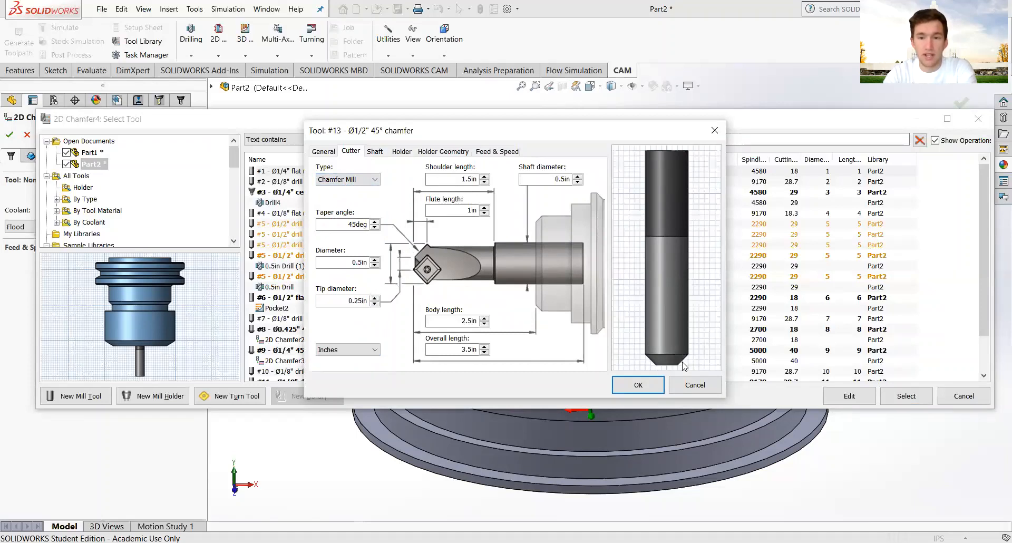
# - Set the new chamfer mill's tip diameter to 0 in and its cutter diameter to 0.25 in
pyautogui.doubleClick(360, 301)
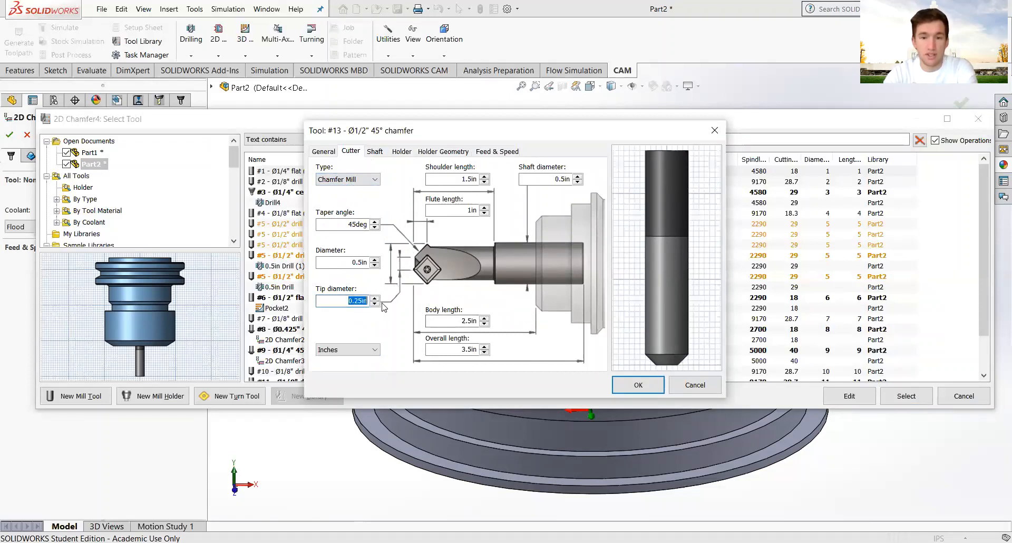
pyautogui.write('0')
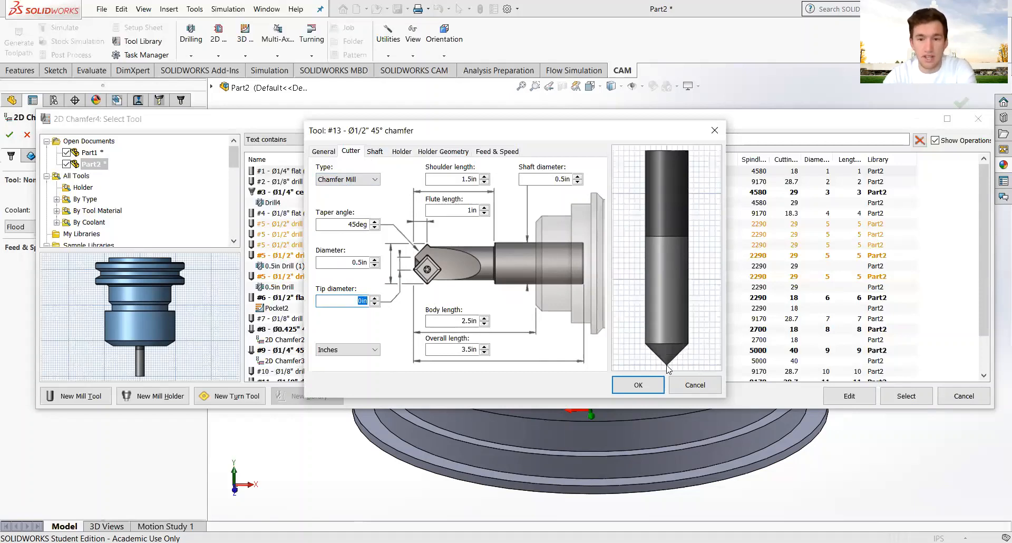
pyautogui.doubleClick(357, 262)
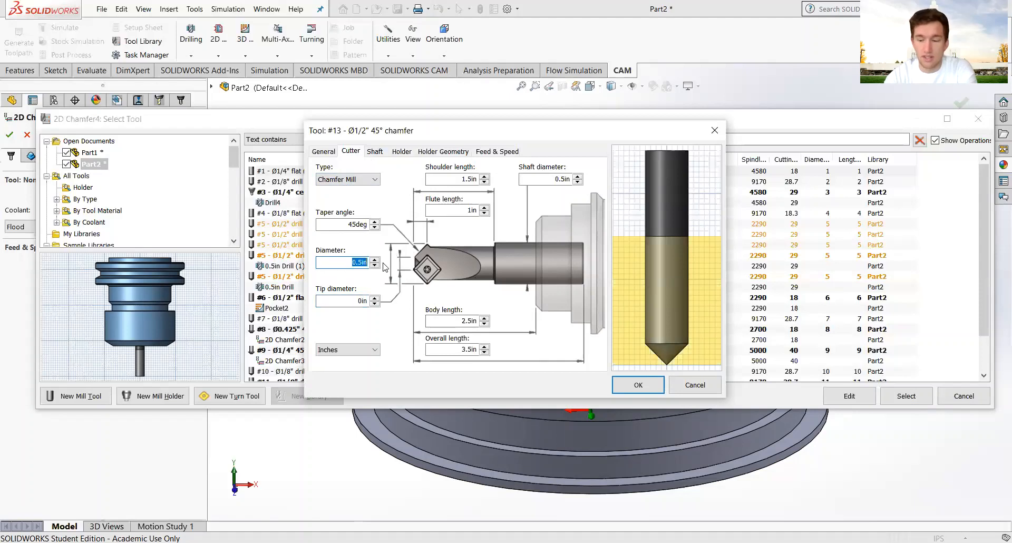
pyautogui.write('.25')
pyautogui.press('Return')
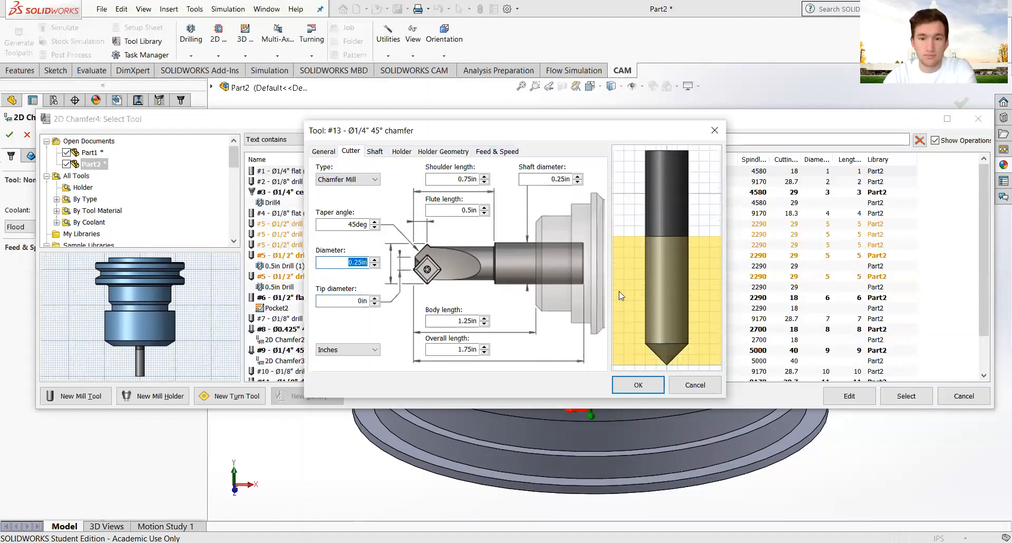
# - Accept the new 1/4 in 45° chamfer mill, check its feed and speed settings, and assign it to the 2D chamfer operation
pyautogui.click(638, 384)
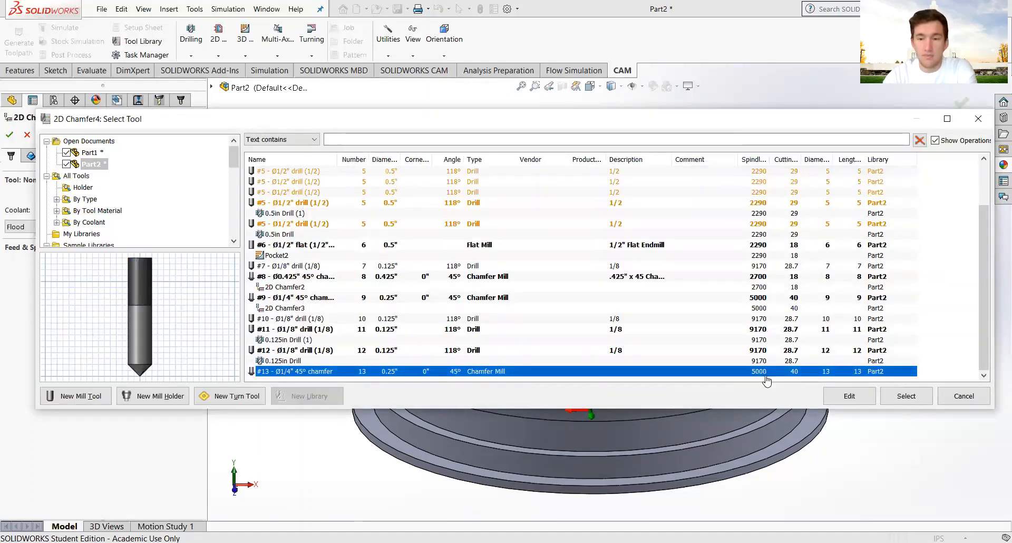
pyautogui.doubleClick(811, 374)
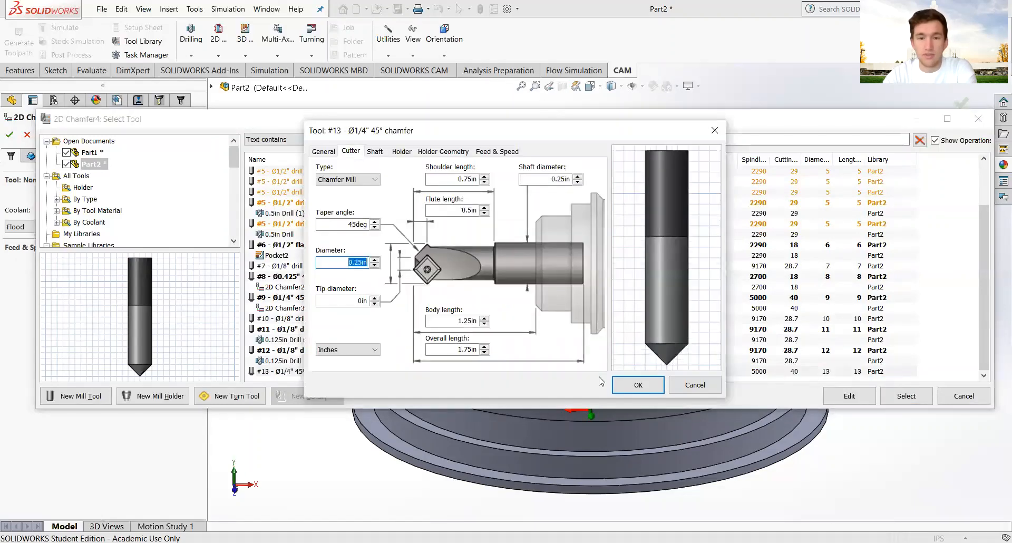
pyautogui.click(496, 152)
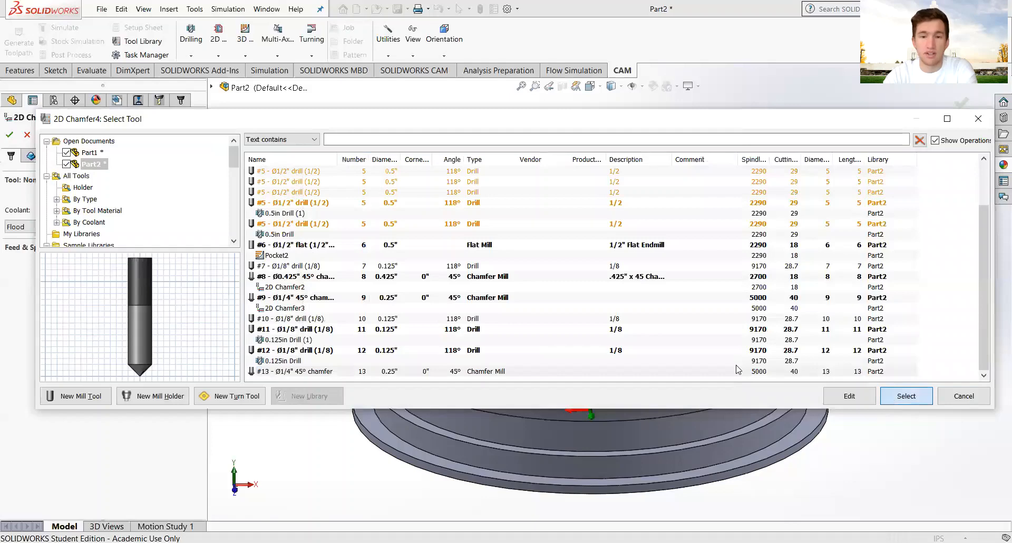
pyautogui.press('Return')
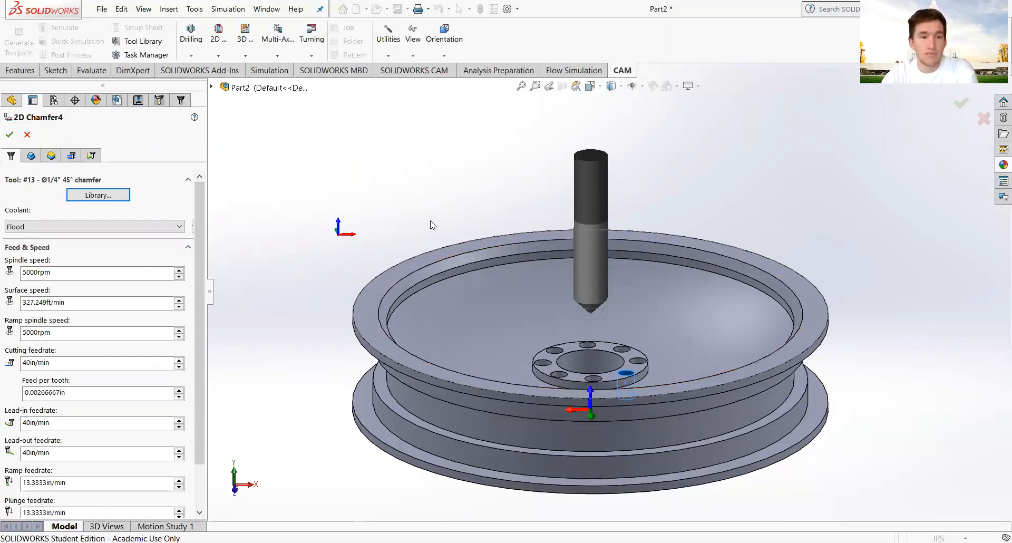
# - Choose the chamfered face on the wheel's inner rim as the geometry for the 2D chamfer operation
pyautogui.scroll(-3, 588, 287)
pyautogui.scroll(2, 586, 314)
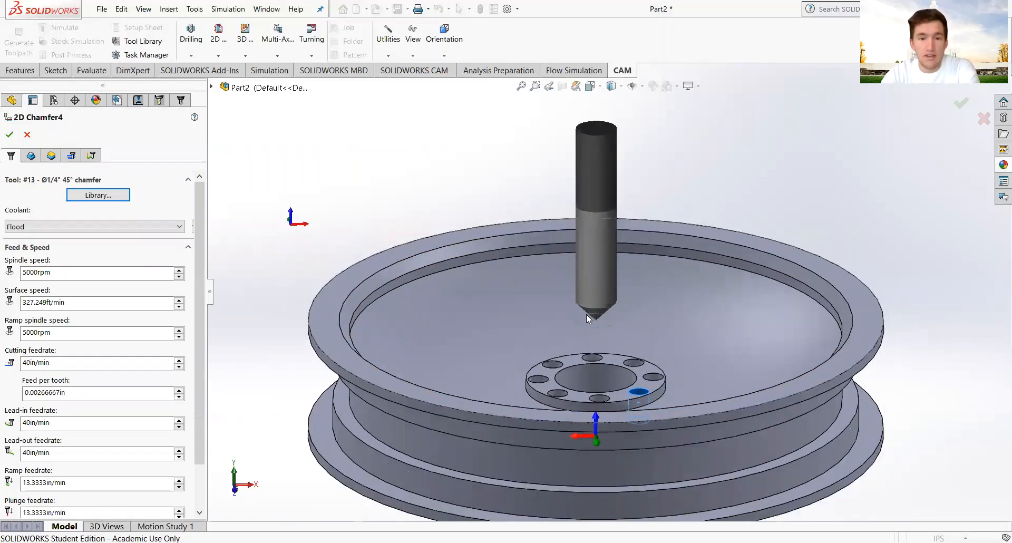
pyautogui.moveTo(596, 326); pyautogui.dragTo(595, 310, button='middle')
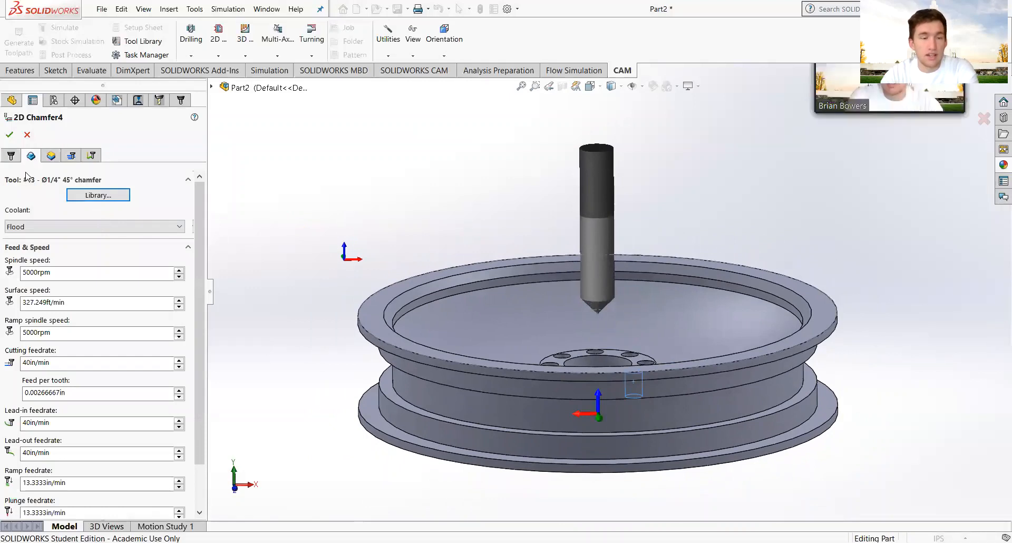
pyautogui.click(433, 288)
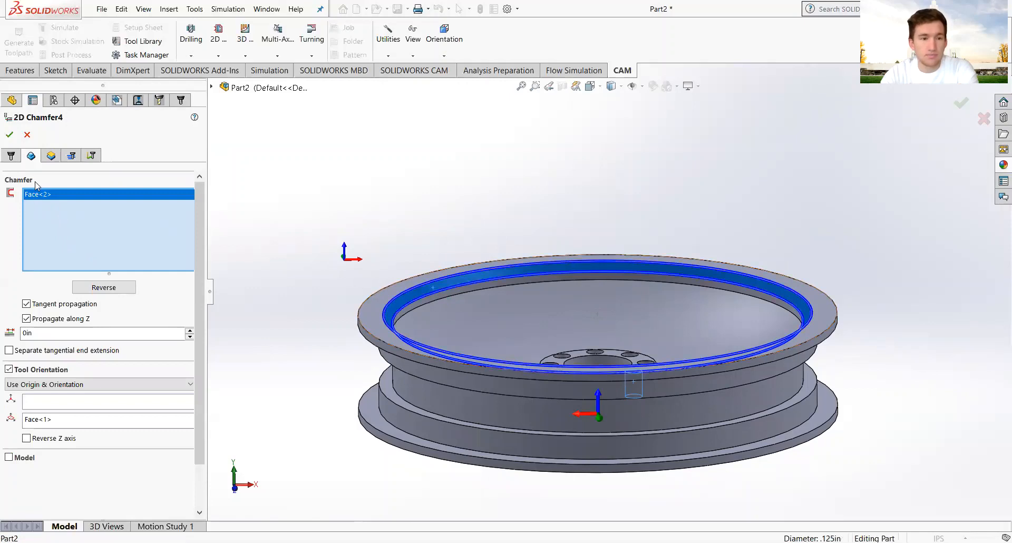
# - Set the 2D chamfer operation's chamfer width to 0.0625 in and accept the operation to generate its toolpath
pyautogui.click(72, 156)
pyautogui.click(91, 156)
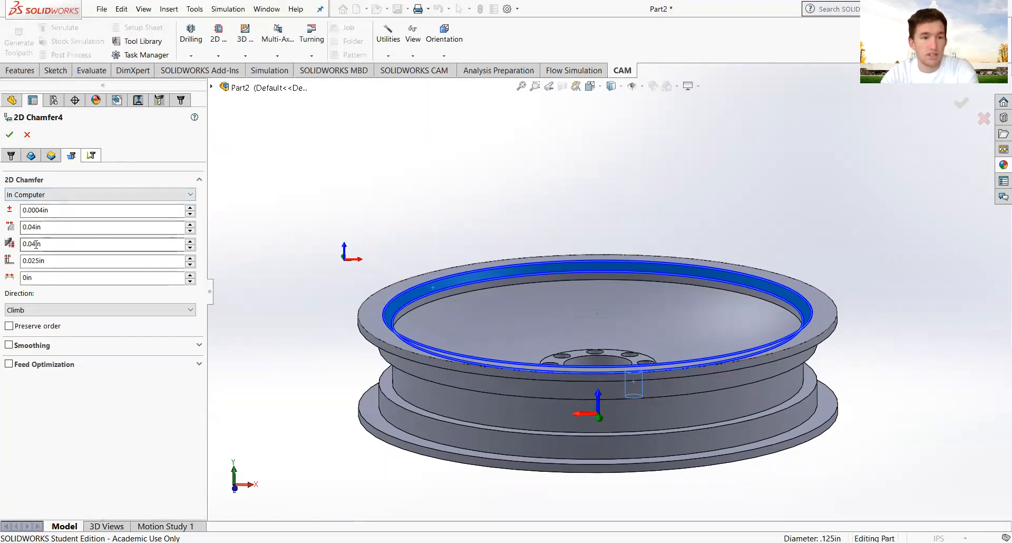
pyautogui.moveTo(12, 248)
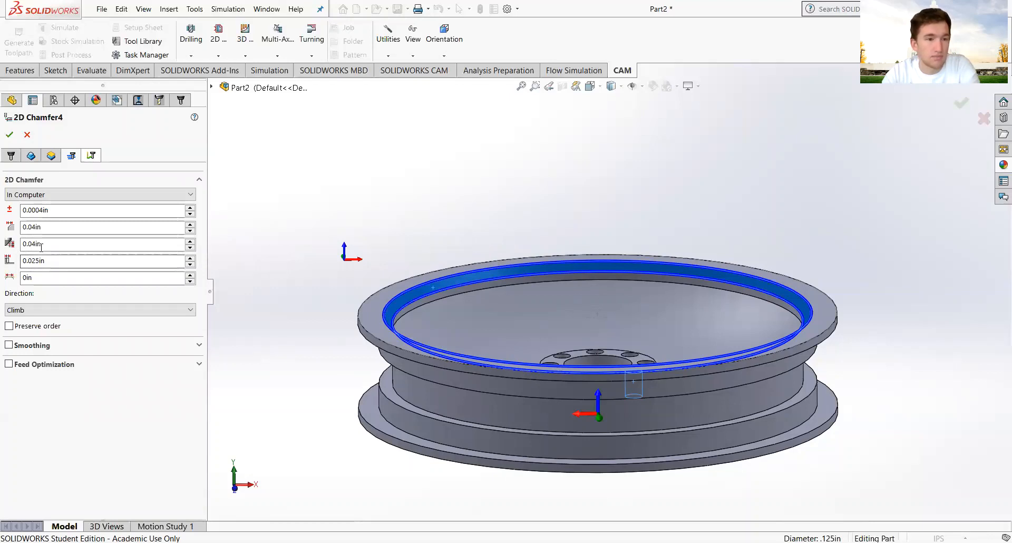
pyautogui.moveTo(46, 226); pyautogui.dragTo(22, 228)
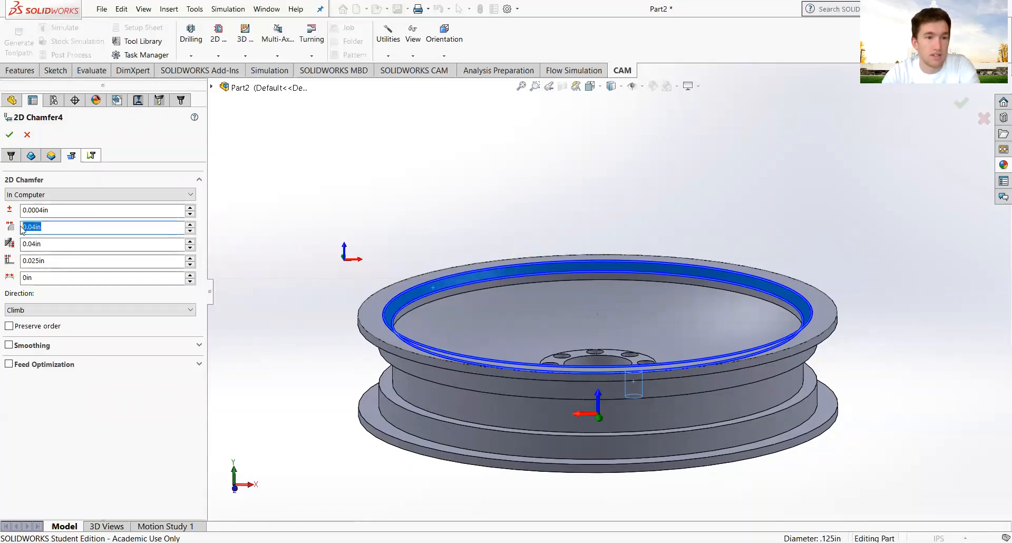
pyautogui.press('BackSpace')
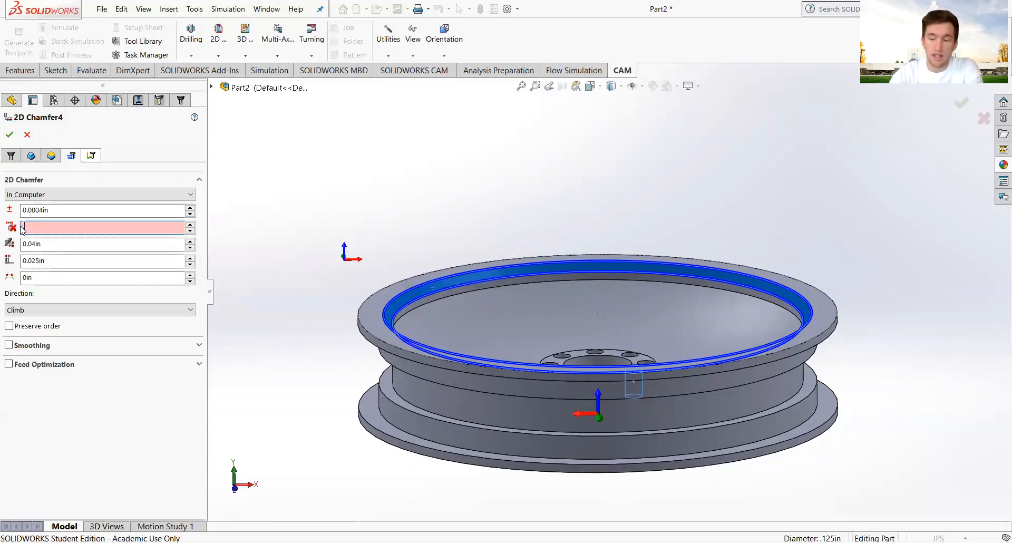
pyautogui.write('0.')
pyautogui.write('0625')
pyautogui.press('Return')
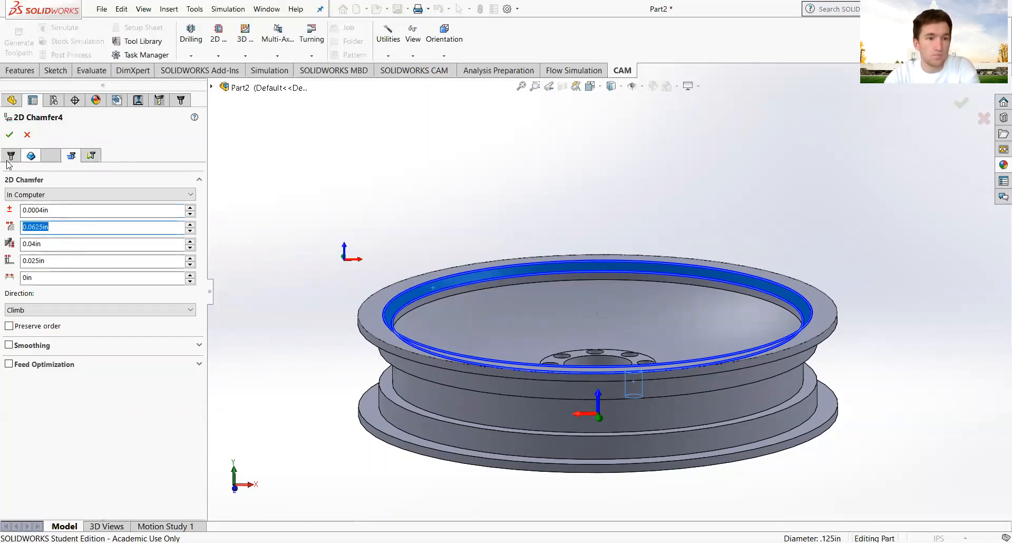
pyautogui.click(9, 135)
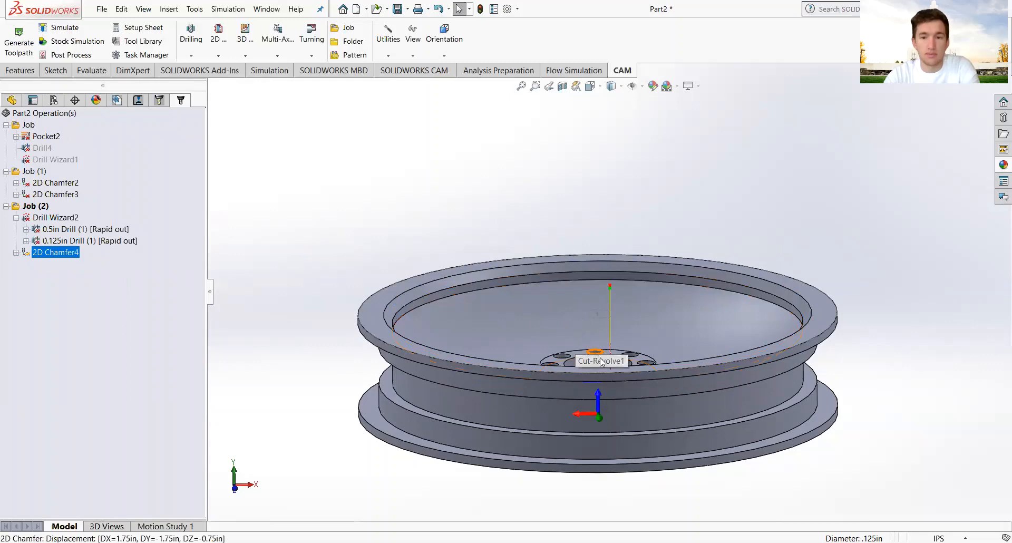
# - Create a sketch on the wheel's upper rim face and convert the rim's inner edge into a sketch circle
pyautogui.moveTo(605, 382); pyautogui.dragTo(520, 483, button='middle')
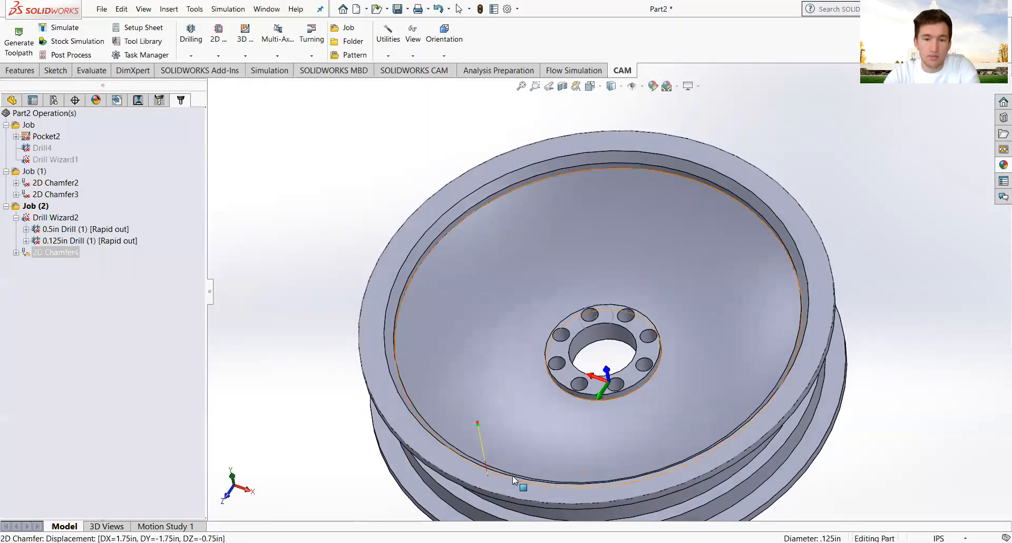
pyautogui.scroll(-5, 519, 451)
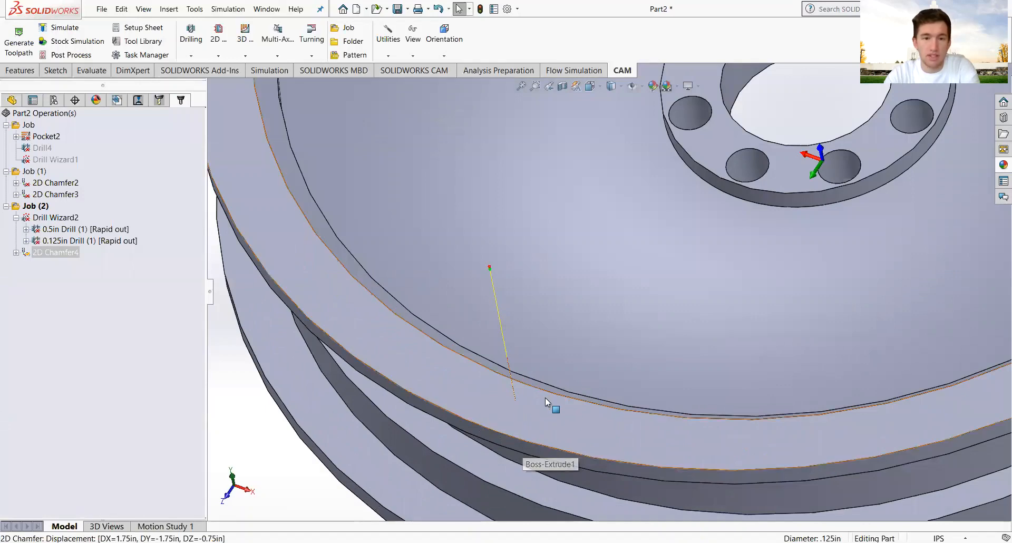
pyautogui.scroll(6, 680, 330)
pyautogui.moveTo(671, 296); pyautogui.dragTo(675, 214, button='middle')
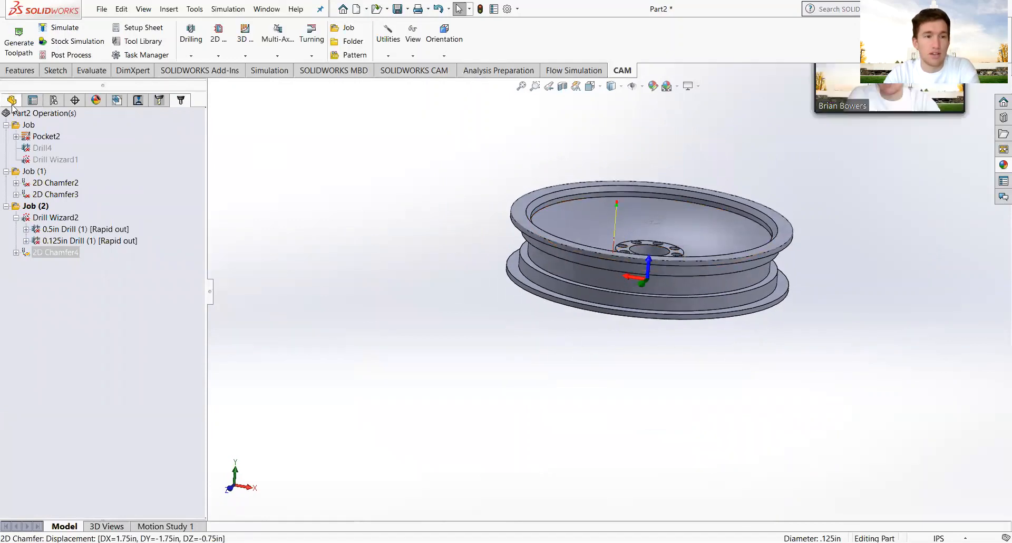
pyautogui.click(12, 100)
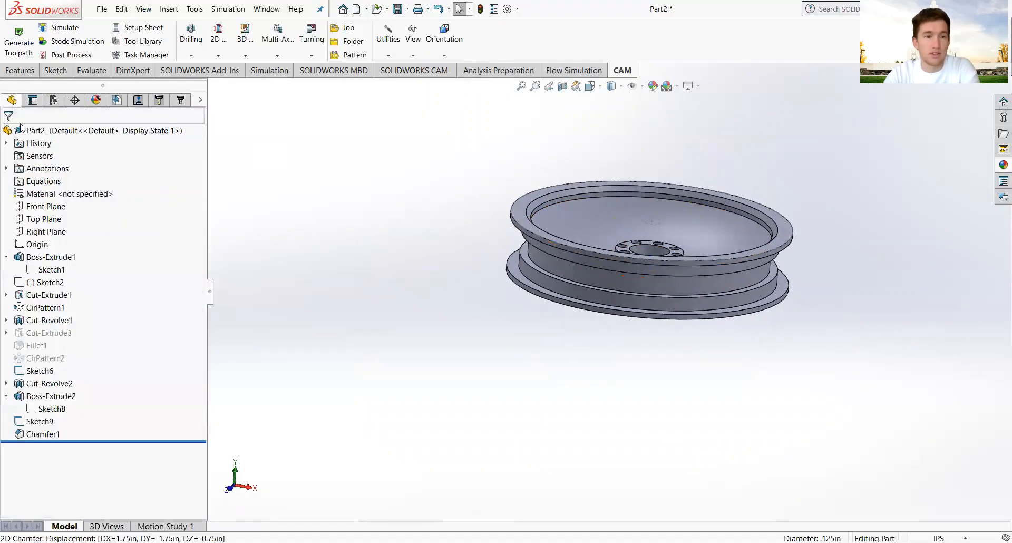
pyautogui.click(37, 422)
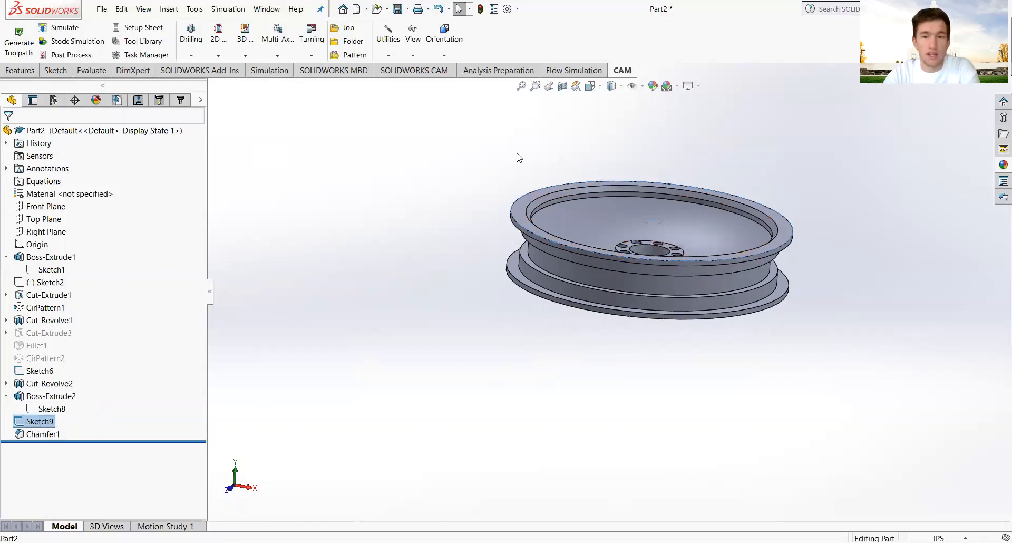
pyautogui.click(523, 205)
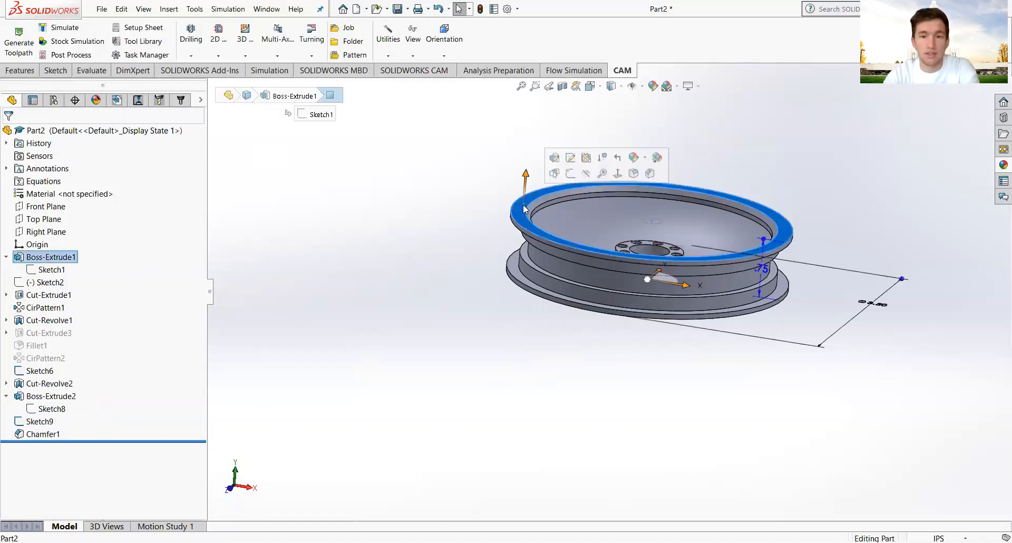
pyautogui.click(569, 174)
pyautogui.moveTo(639, 222)
pyautogui.mouseDown(button='middle')
pyautogui.moveTo(675, 231)
pyautogui.moveTo(659, 298)
pyautogui.mouseUp(button='middle')
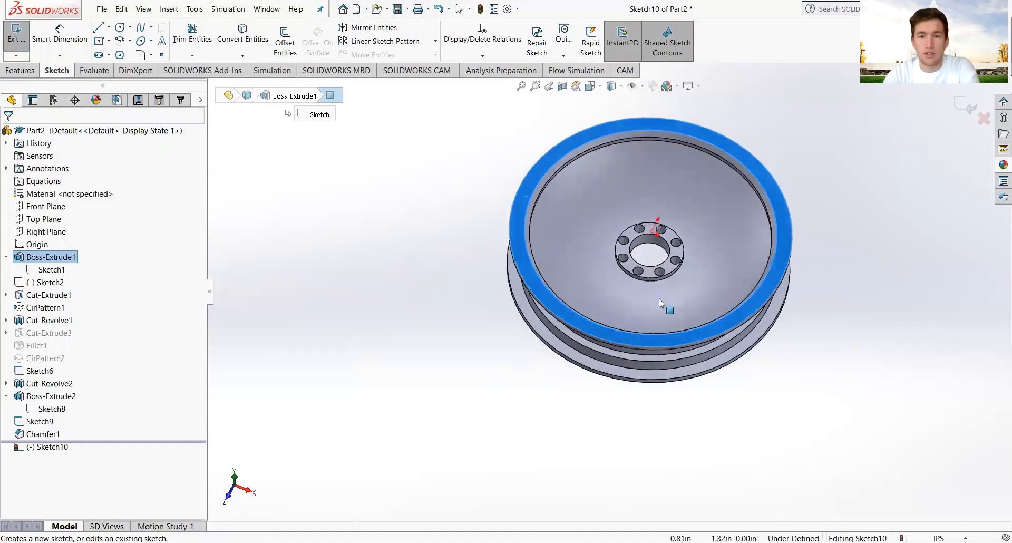
pyautogui.click(626, 132)
pyautogui.click(262, 41)
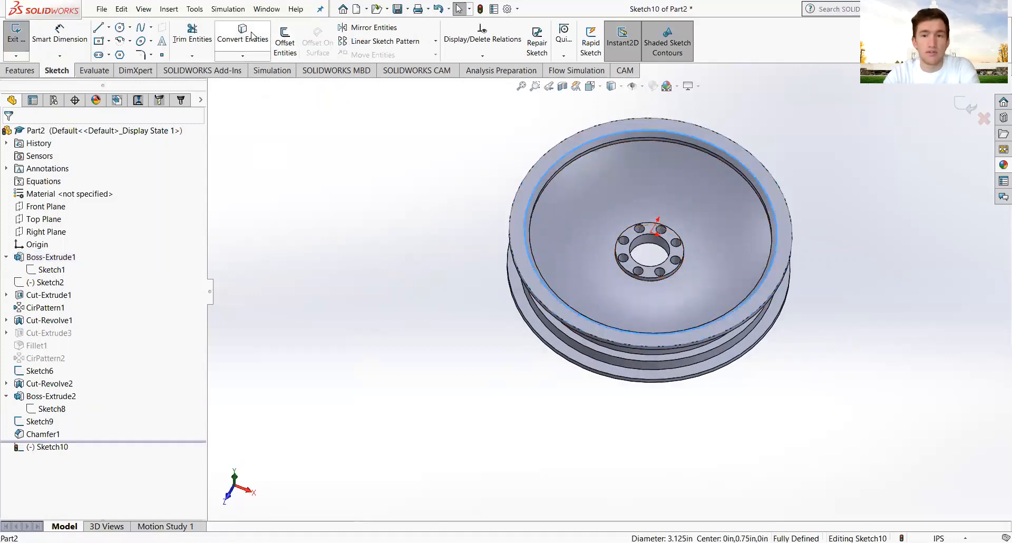
pyautogui.click(967, 105)
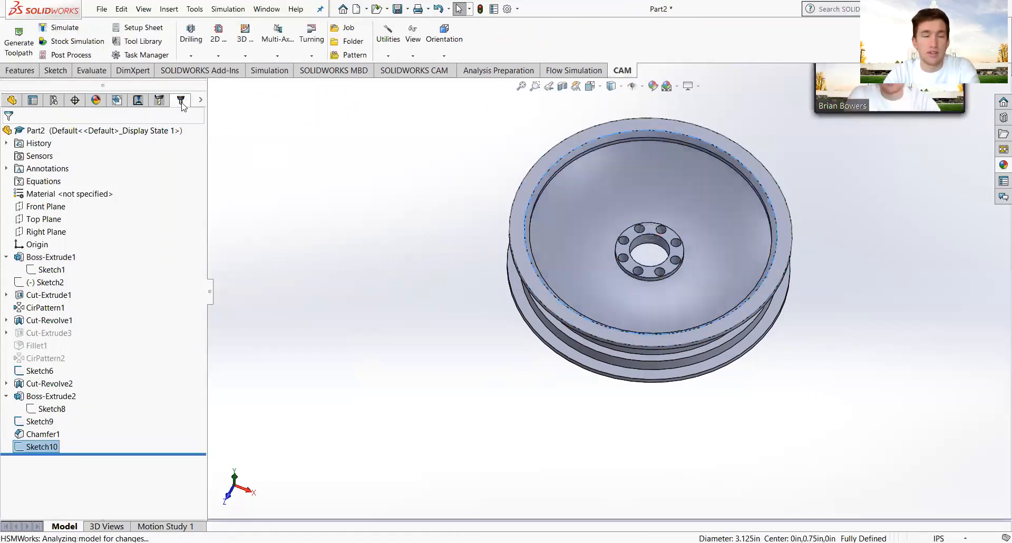
# - Delete the 2D Chamfer4 operation from Job (2) and inspect the first job's stock around the wheel
pyautogui.click(181, 103)
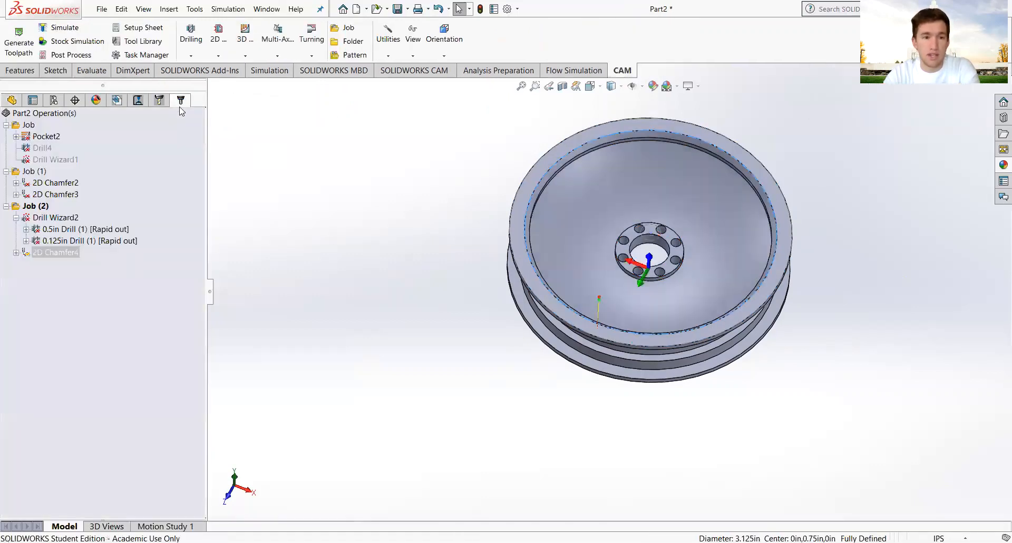
pyautogui.rightClick(52, 252)
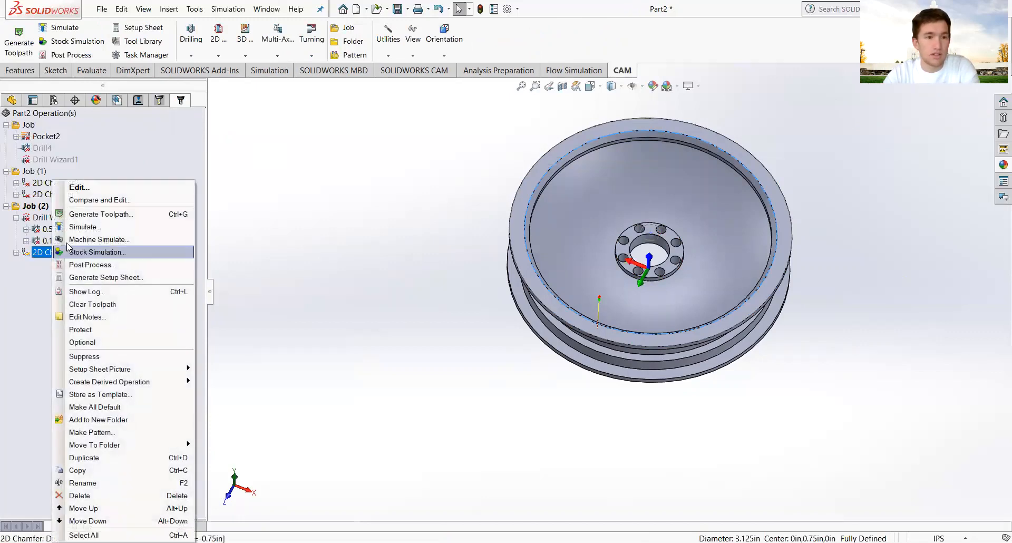
pyautogui.click(79, 495)
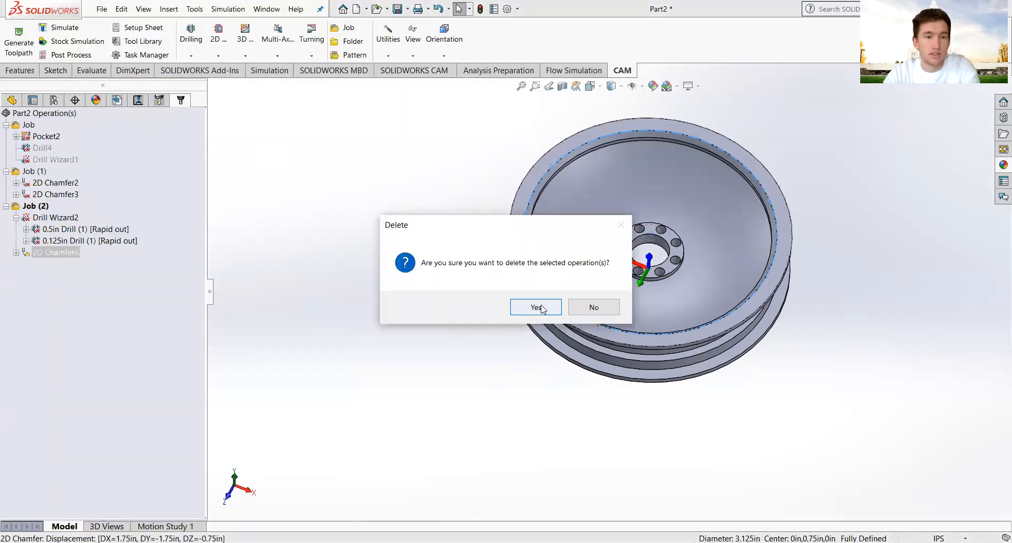
pyautogui.press('Return')
pyautogui.click(28, 125)
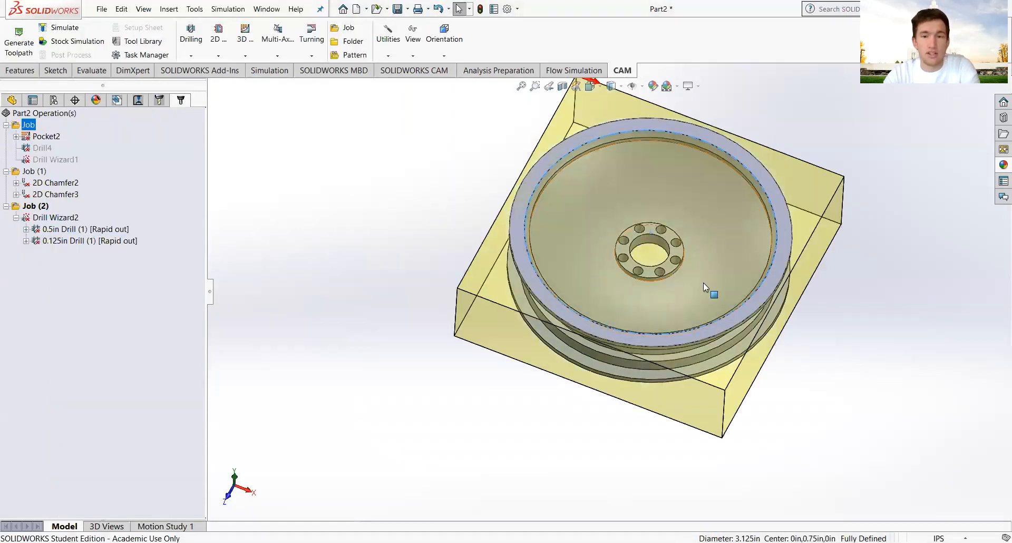
pyautogui.moveTo(675, 220)
pyautogui.mouseDown(button='middle')
pyautogui.moveTo(705, 178)
pyautogui.moveTo(683, 219)
pyautogui.mouseUp(button='middle')
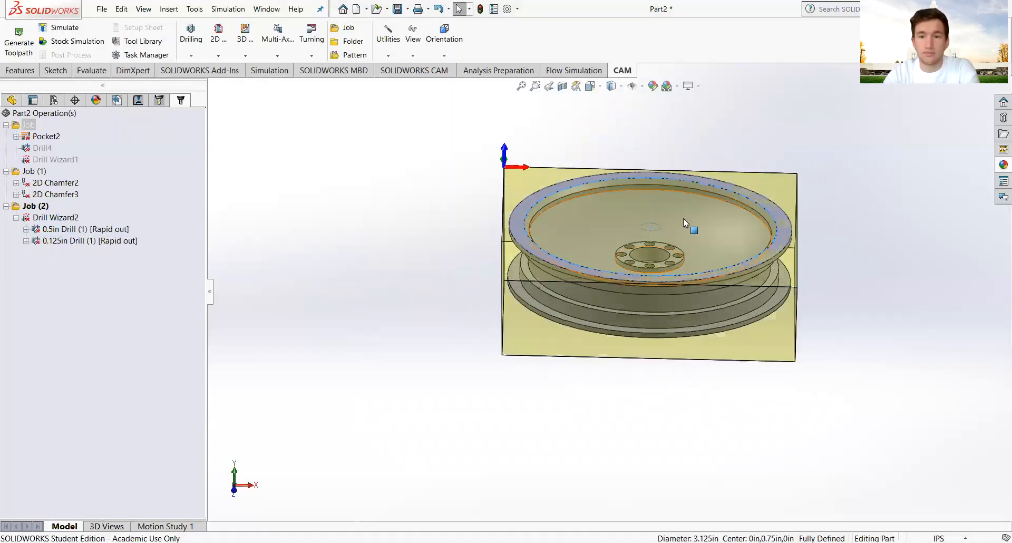
pyautogui.scroll(-3, 681, 222)
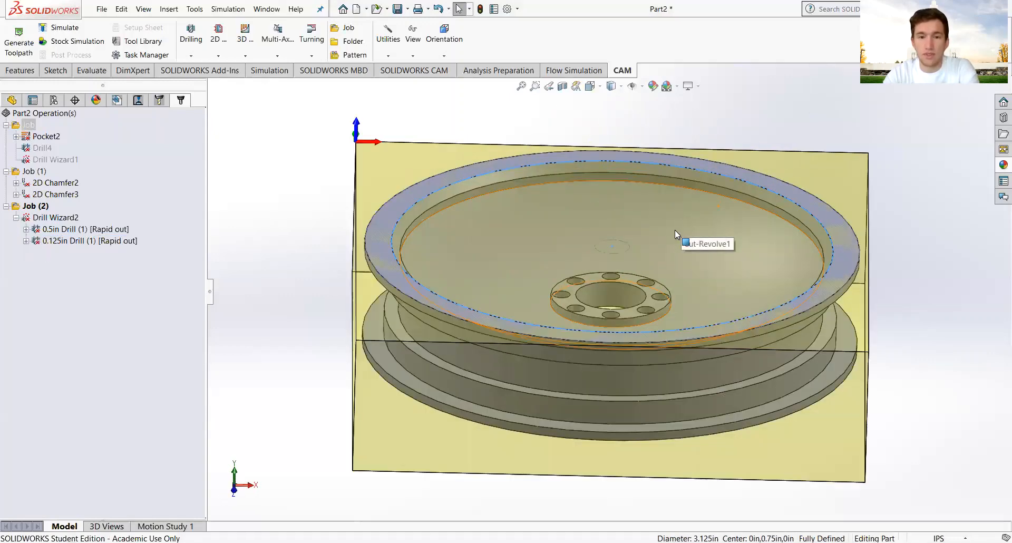
pyautogui.scroll(2, 675, 229)
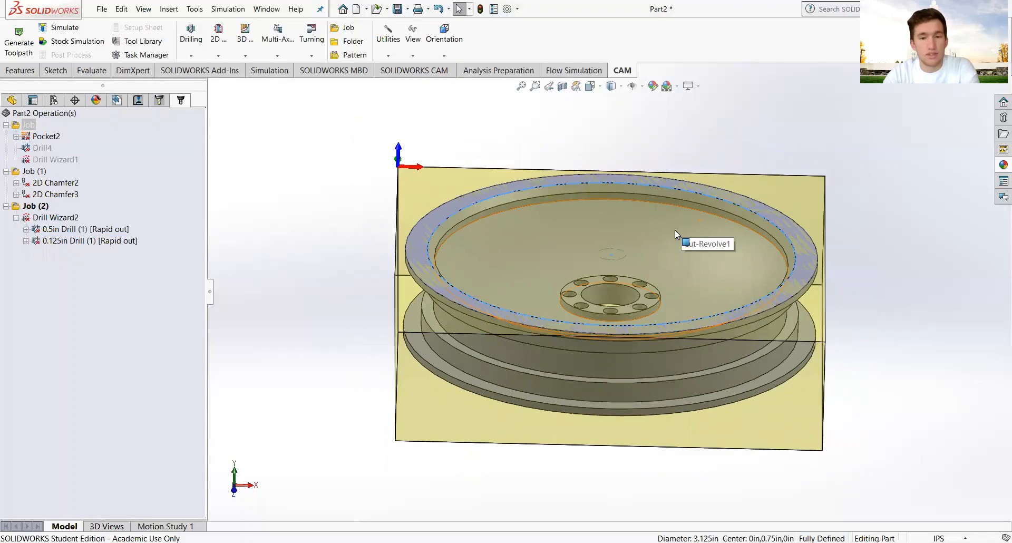
# - Edit Sketch10 to replace its converted circle with one converted from the rim chamfer's smaller, lower edge
pyautogui.click(11, 102)
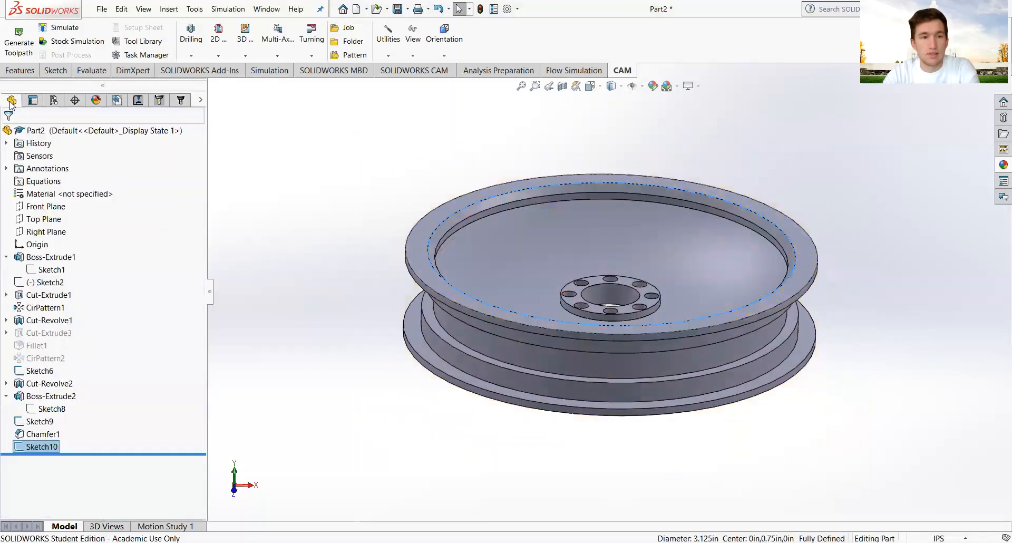
pyautogui.click(42, 448)
pyautogui.click(20, 446)
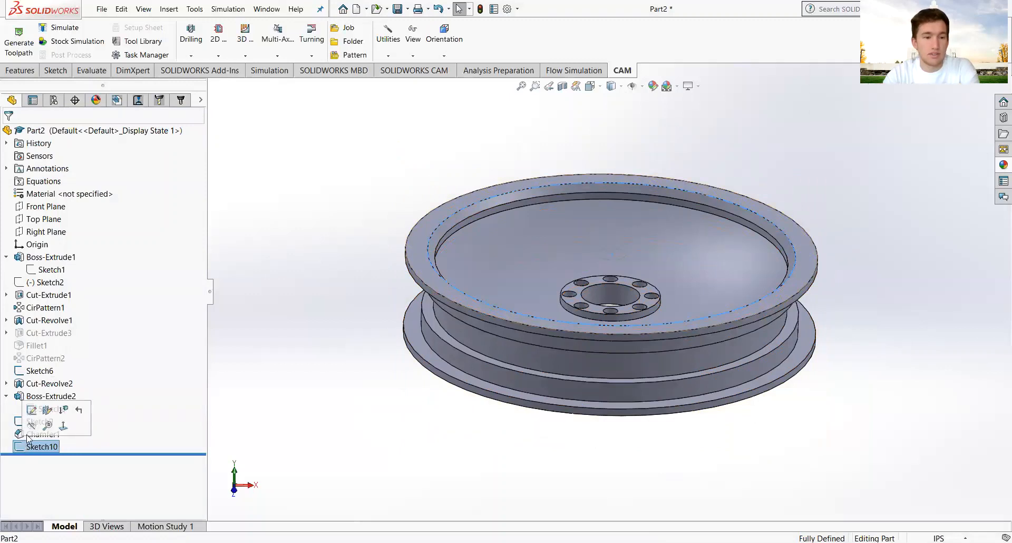
pyautogui.click(32, 411)
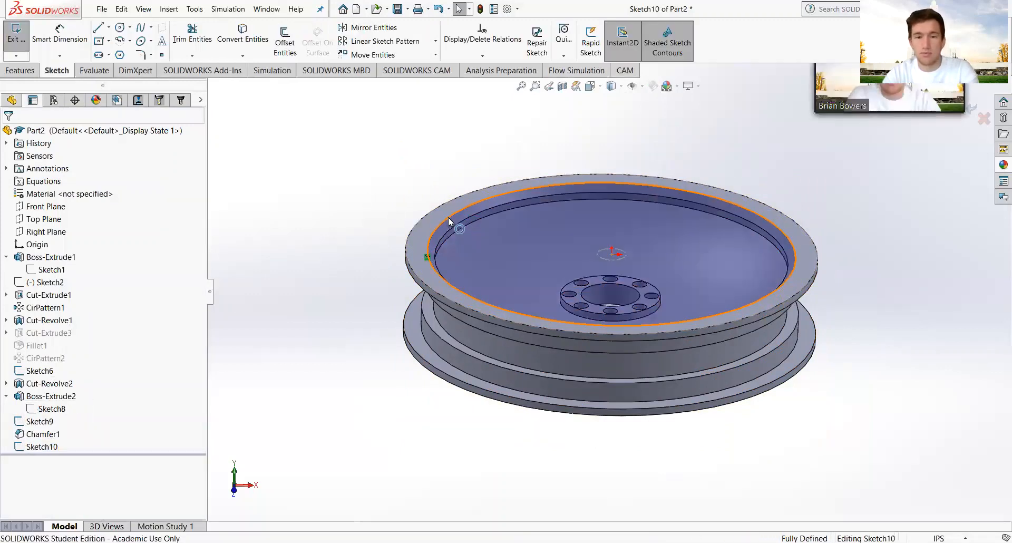
pyautogui.click(448, 217)
pyautogui.press('Delete')
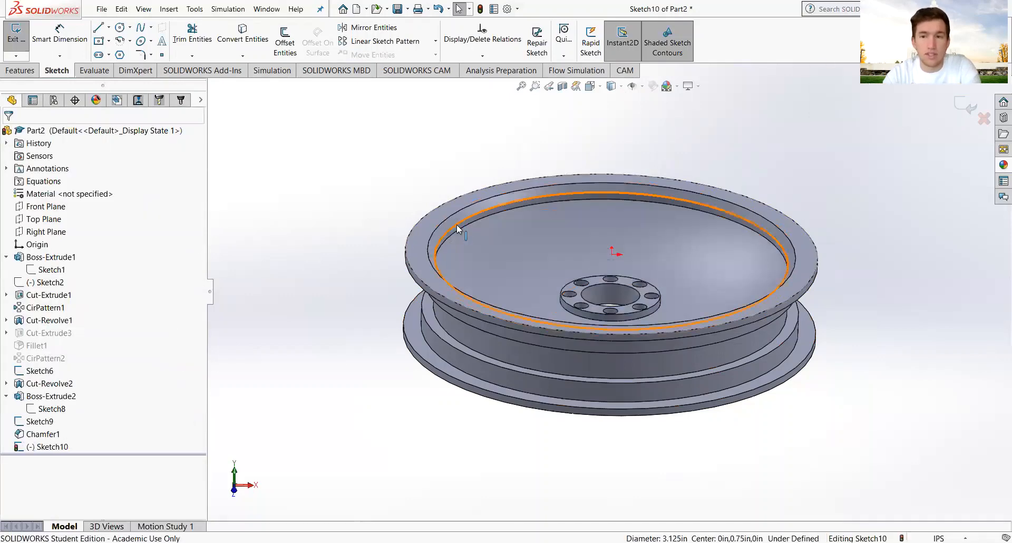
pyautogui.click(457, 228)
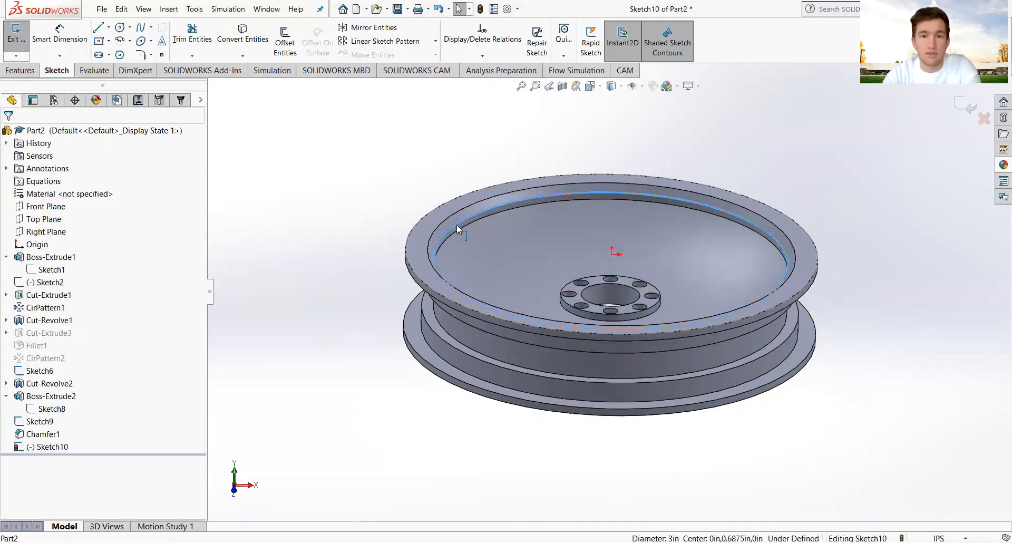
pyautogui.click(244, 41)
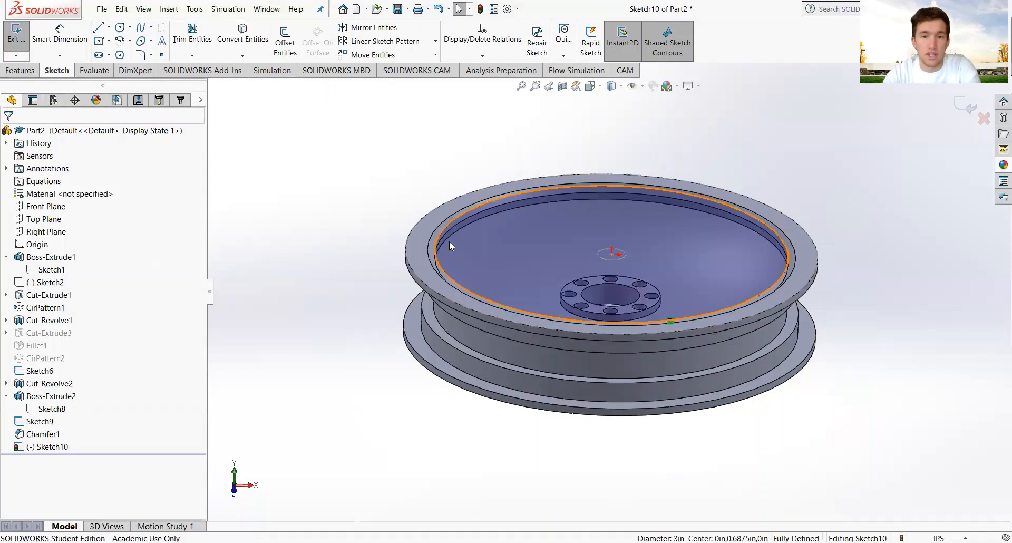
# - Check the converted circle against the rim chamfer's edges, exit Sketch10 and show the CAM operations
pyautogui.scroll(-5, 442, 239)
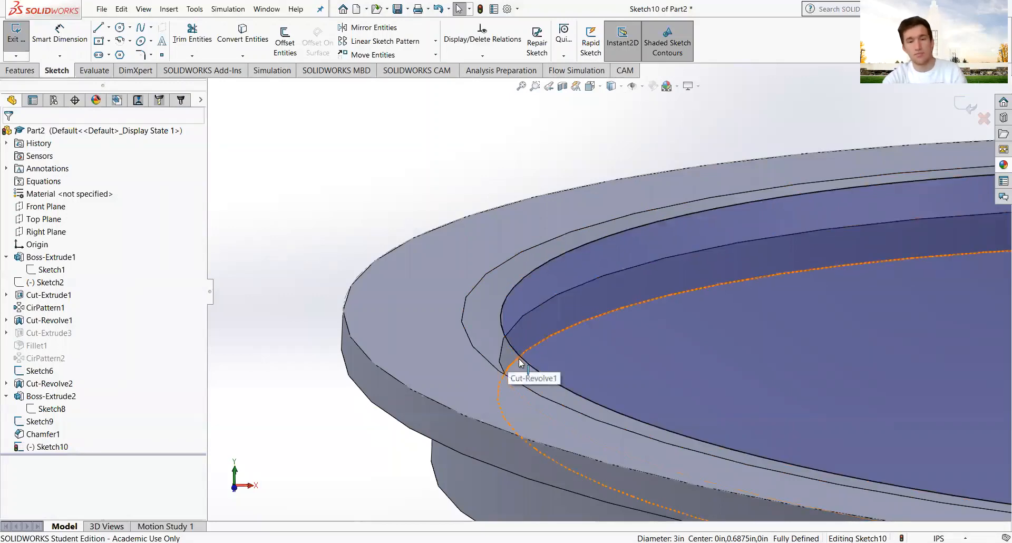
pyautogui.scroll(6, 572, 338)
pyautogui.scroll(-2, 825, 302)
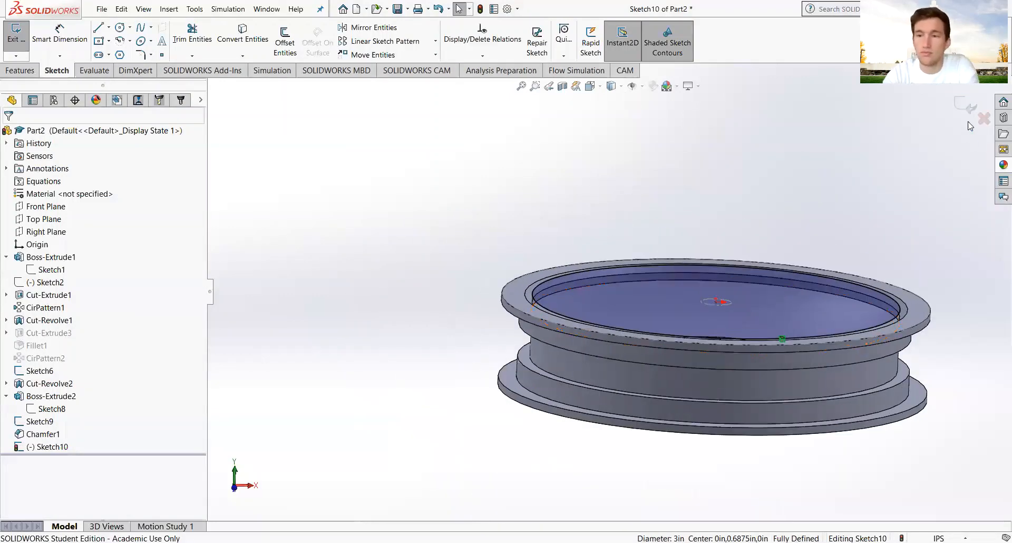
pyautogui.click(181, 100)
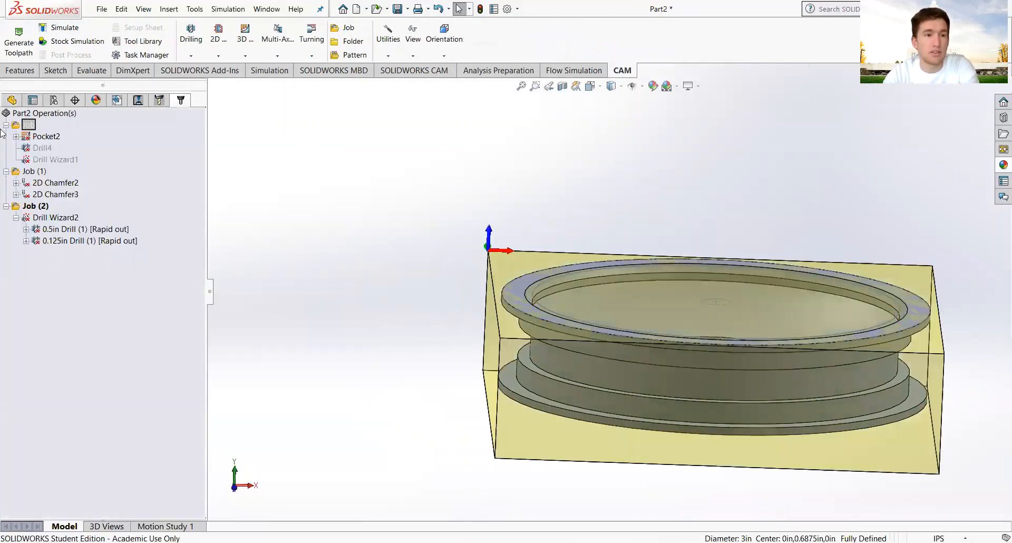
# - Compare the stock and coordinate origins of Job, Job (1) and Job (2) around the wheel
pyautogui.click(16, 127)
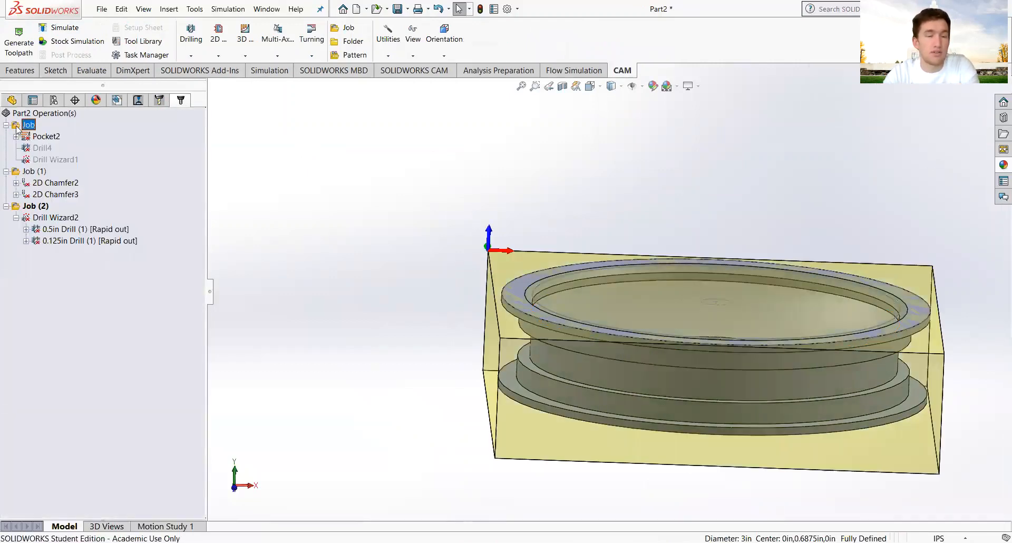
pyautogui.click(17, 170)
pyautogui.click(15, 208)
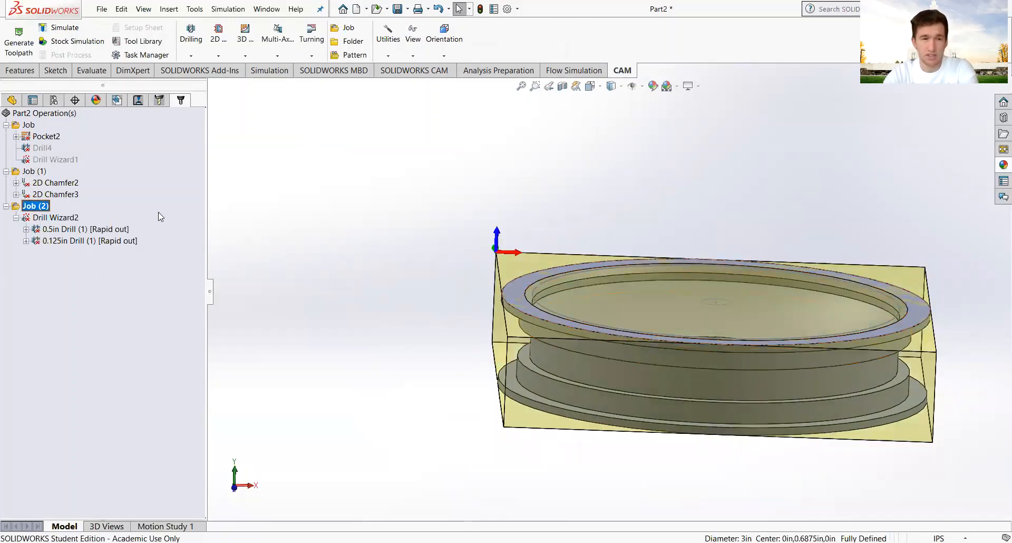
pyautogui.click(23, 126)
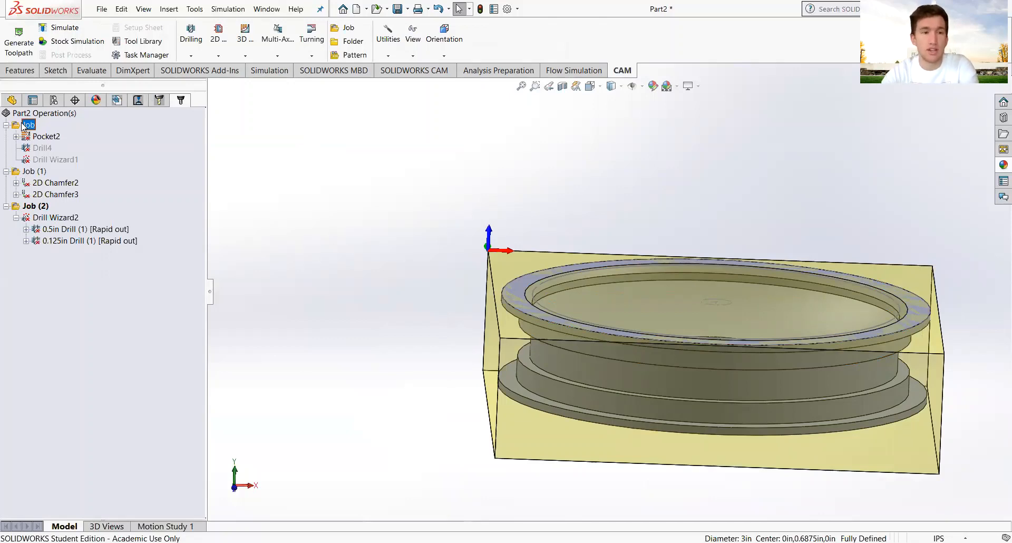
# - Create a 2D Chamfer operation and assign it tool #9, the 1/4 in 45° chamfer mill
pyautogui.click(219, 56)
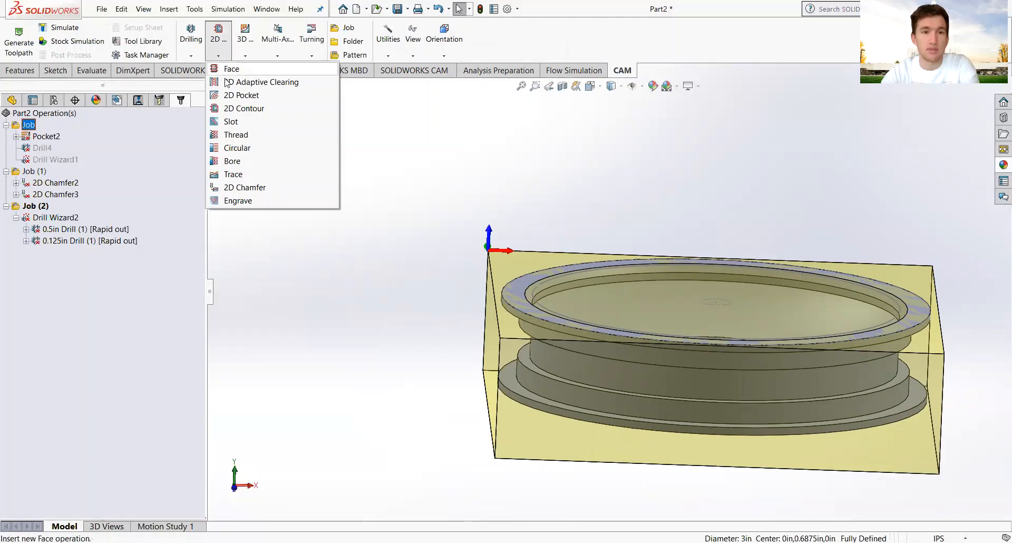
pyautogui.click(235, 188)
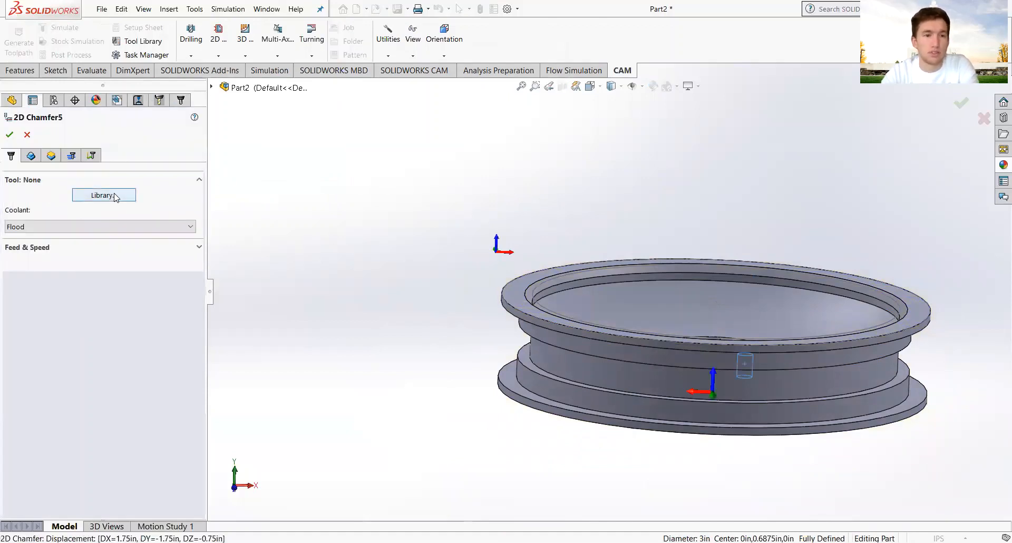
pyautogui.click(115, 196)
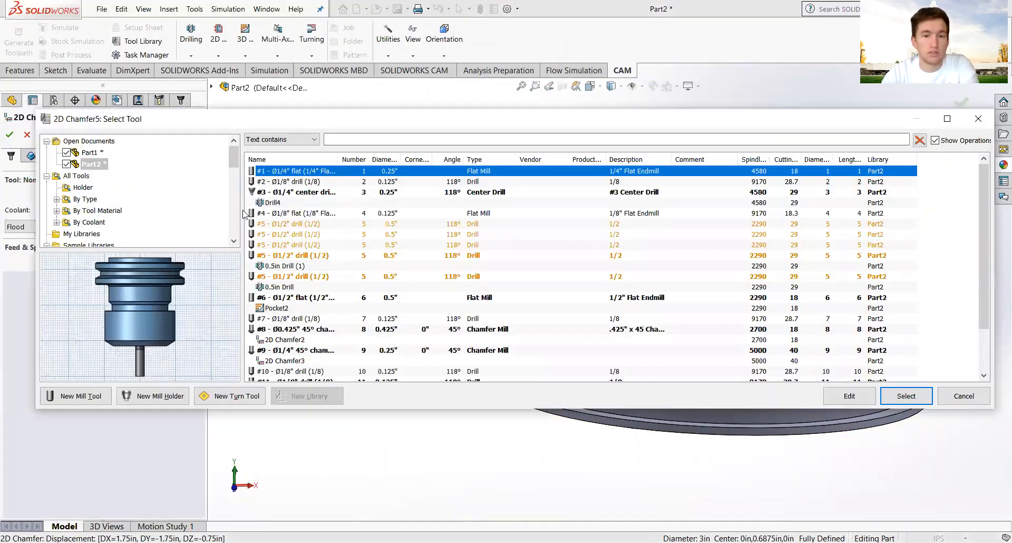
pyautogui.click(334, 351)
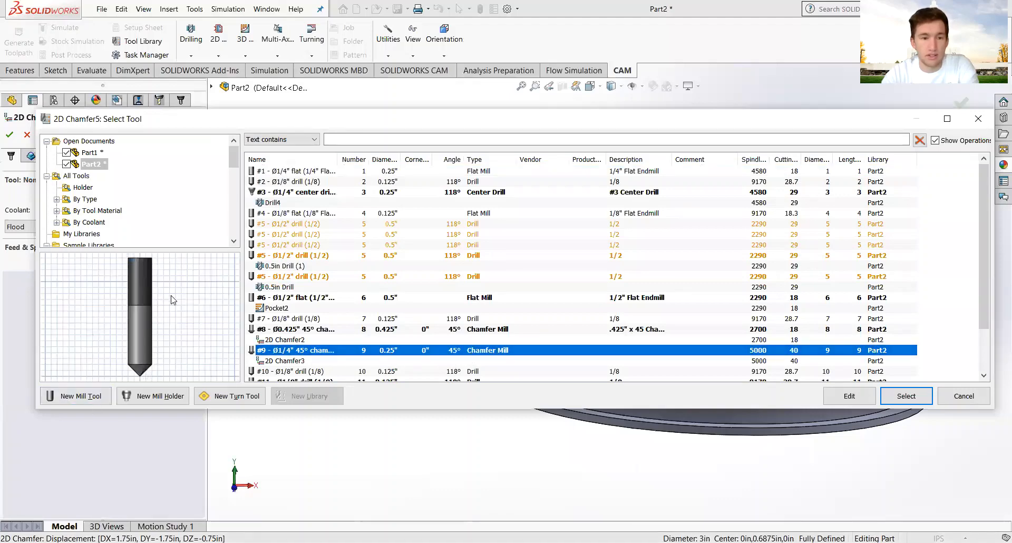
pyautogui.click(904, 401)
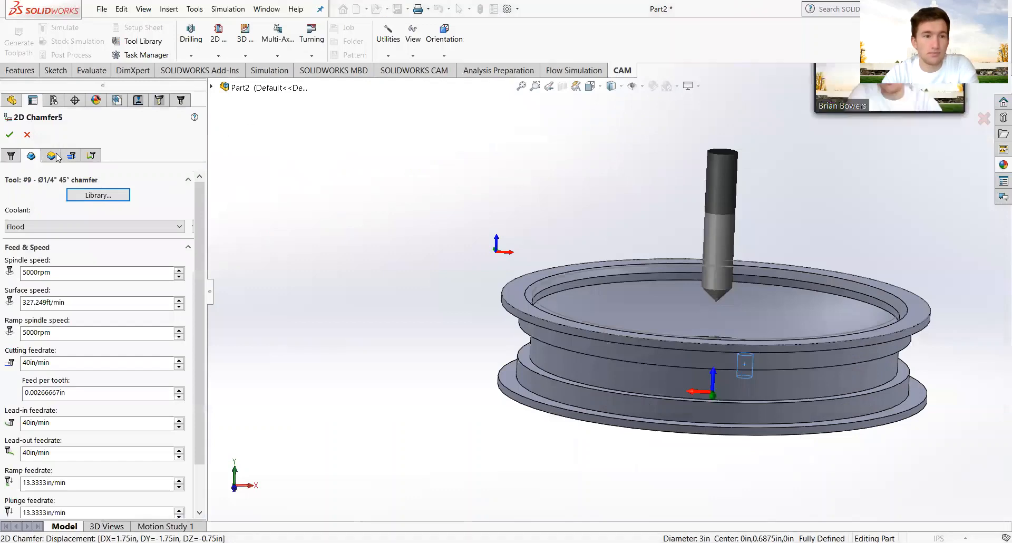
# - Use the Sketch10 circle as the chamfer contour and accept the operation to generate its toolpath
pyautogui.click(53, 156)
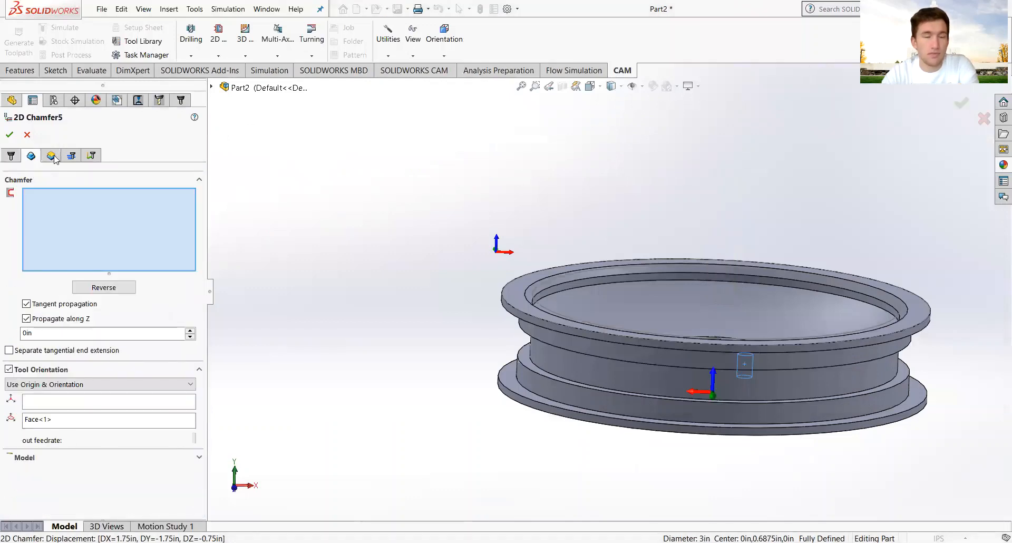
pyautogui.click(539, 286)
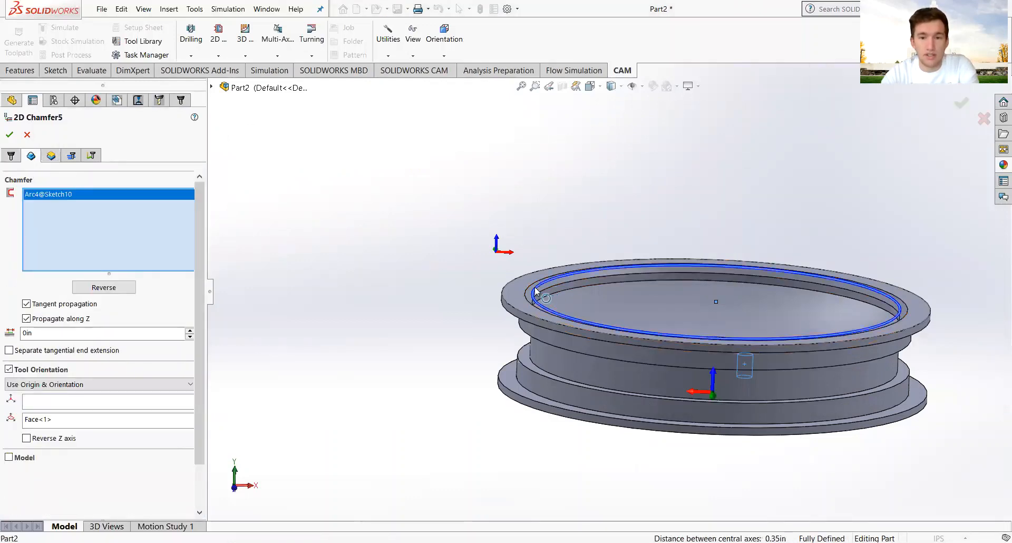
pyautogui.click(10, 135)
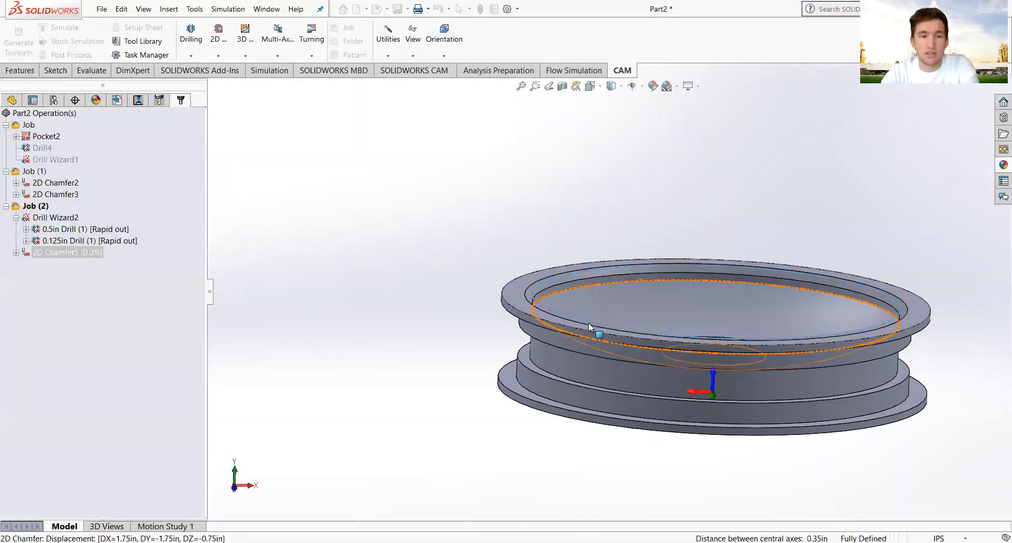
# - Examine the 2D Chamfer5 toolpath up close along the wheel's inner rim edge
pyautogui.moveTo(614, 346); pyautogui.dragTo(606, 385, button='middle')
pyautogui.scroll(-7, 523, 290)
pyautogui.moveTo(629, 326); pyautogui.dragTo(622, 298, button='middle')
pyautogui.scroll(-3, 579, 280)
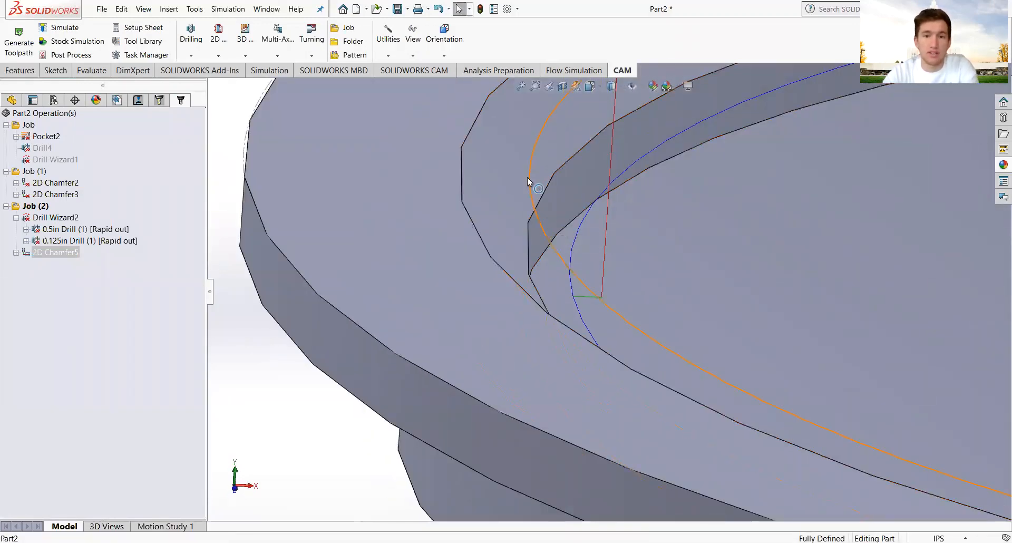
pyautogui.moveTo(669, 290); pyautogui.dragTo(377, 267, button='middle')
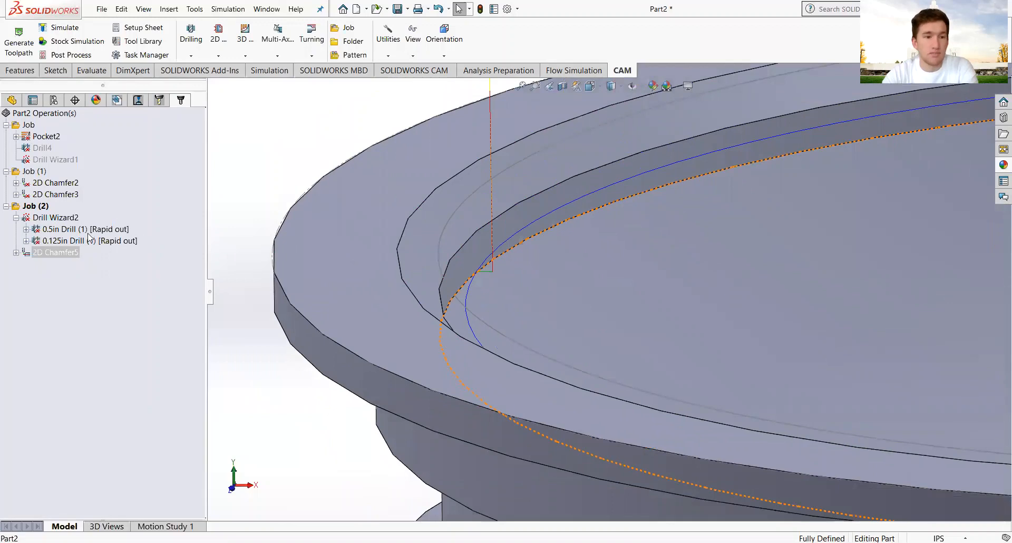
pyautogui.click(40, 254)
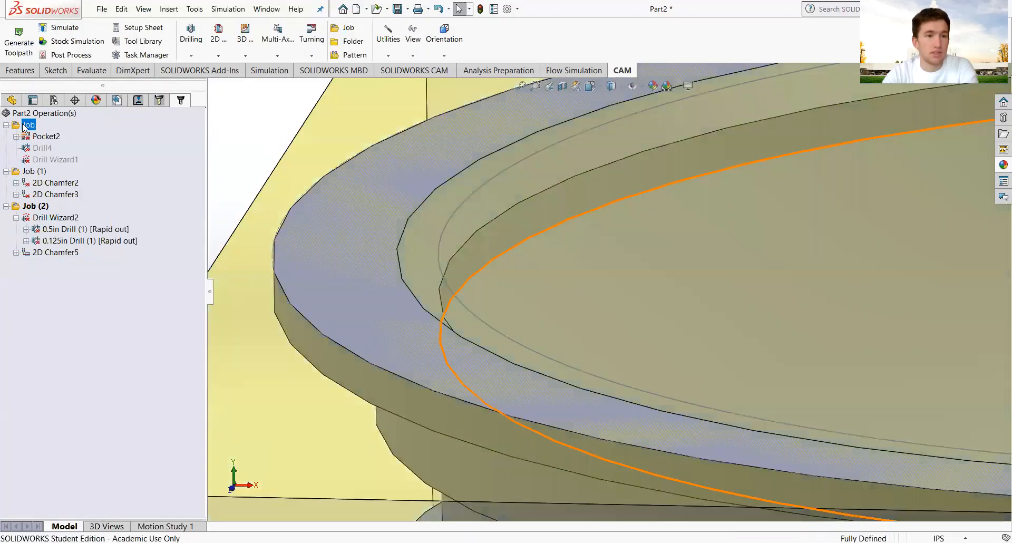
# - Add a 2D Chamfer operation to the first job and assign it tool #13, the 1/4 in 45° chamfer mill
pyautogui.click(21, 126)
pyautogui.doubleClick(15, 125)
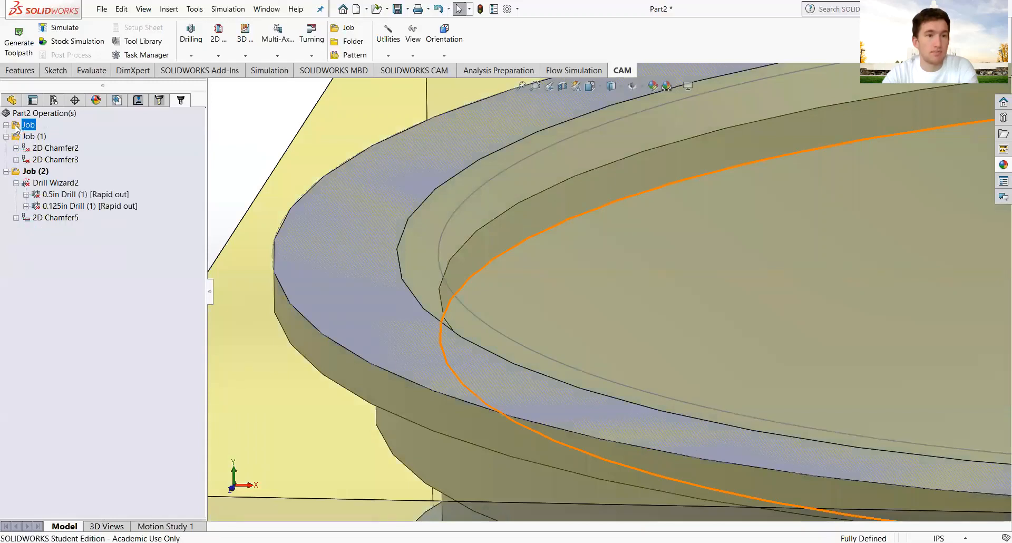
pyautogui.click(7, 125)
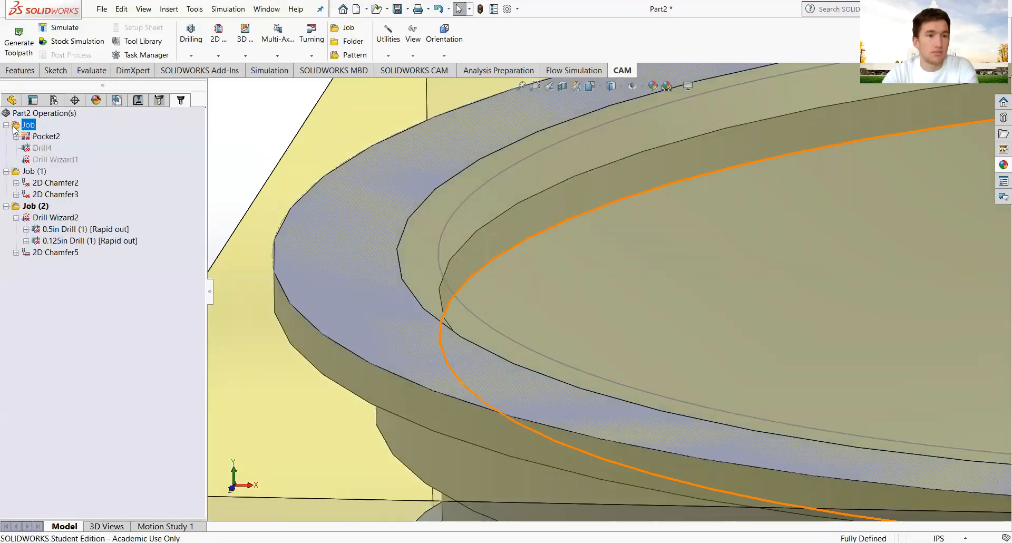
pyautogui.rightClick(15, 126)
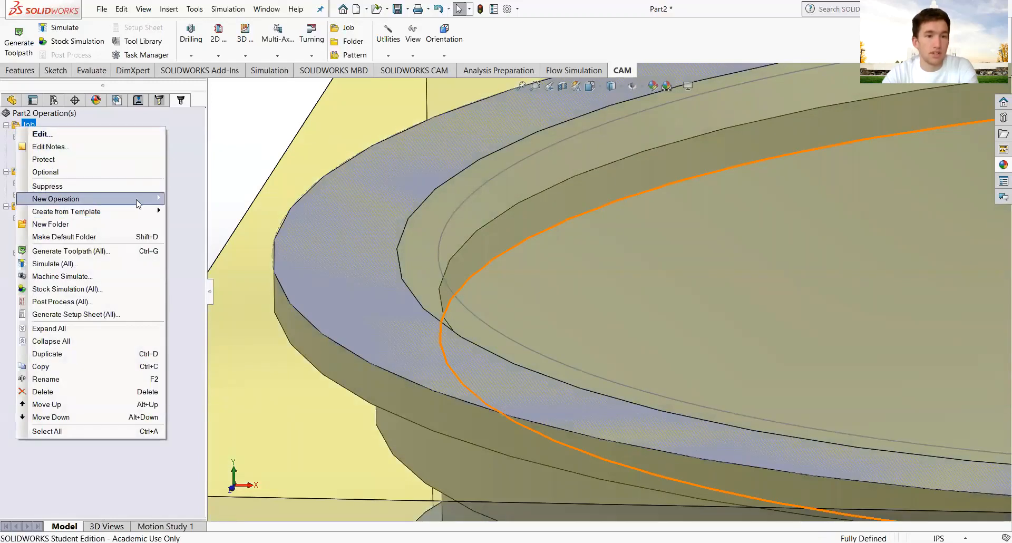
pyautogui.moveTo(143, 200)
pyautogui.moveTo(236, 214)
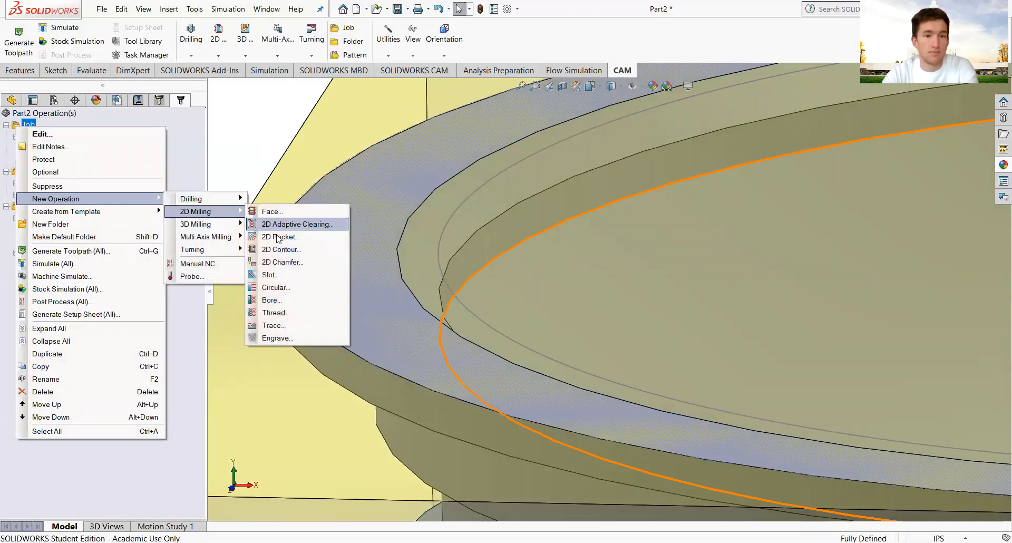
pyautogui.click(297, 263)
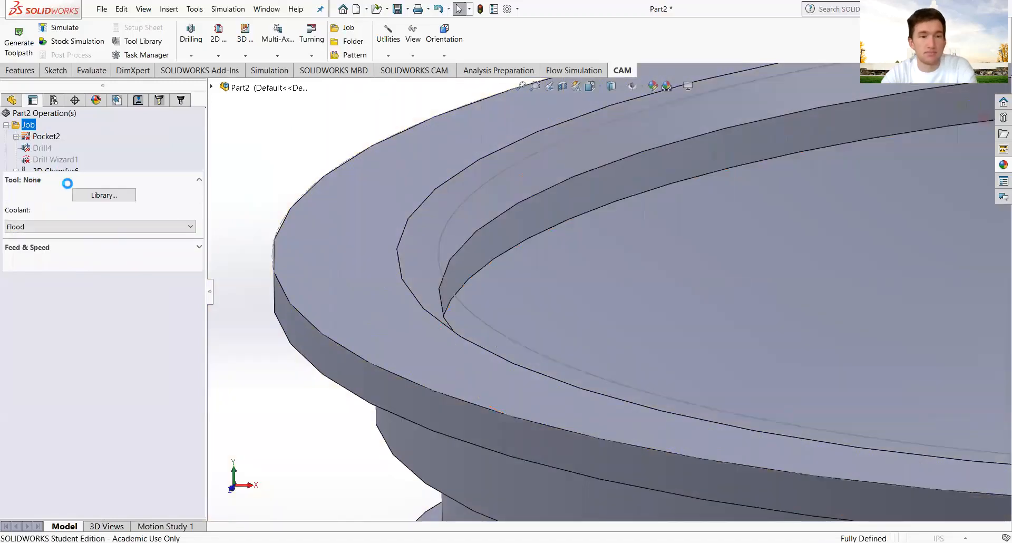
pyautogui.click(121, 196)
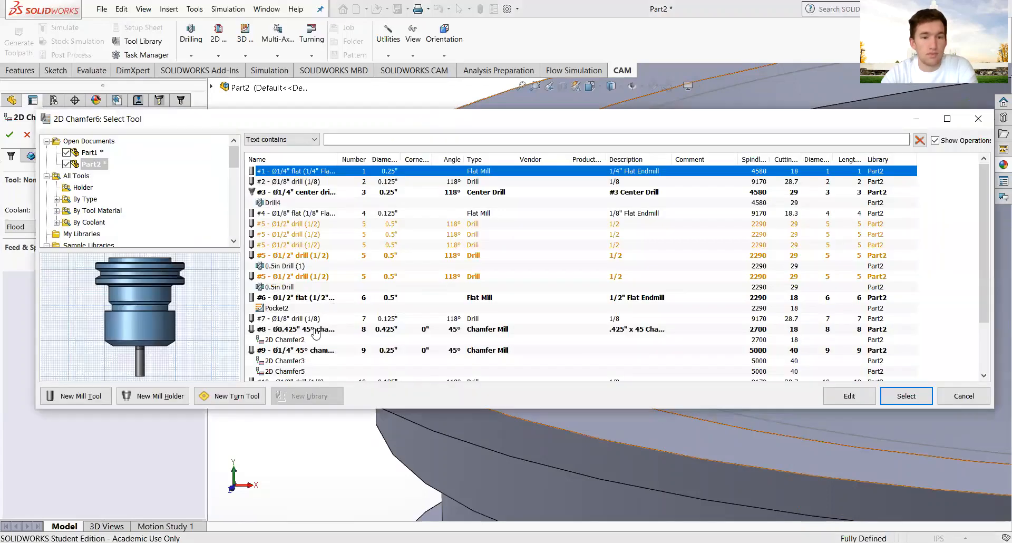
pyautogui.scroll(-2, 316, 333)
pyautogui.click(329, 372)
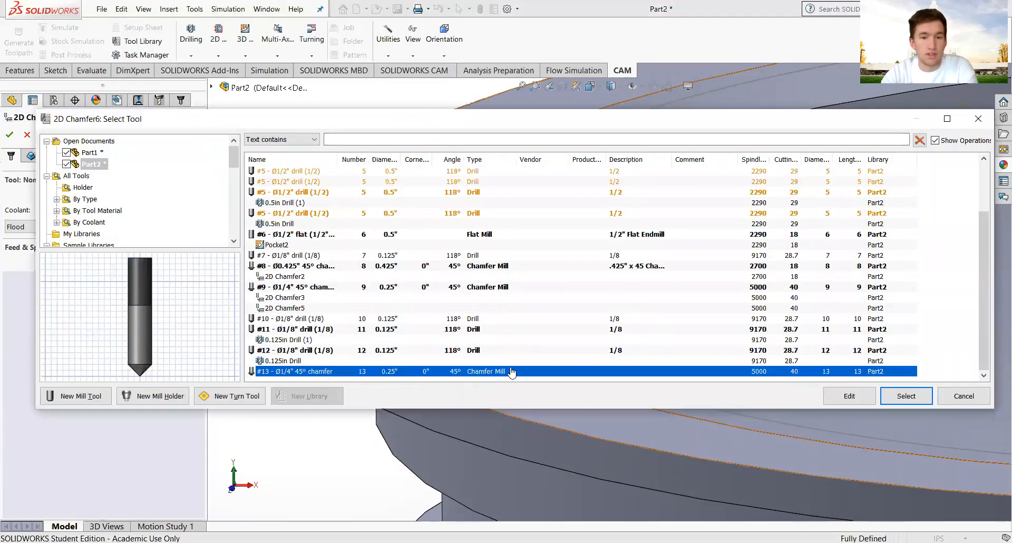
pyautogui.click(899, 401)
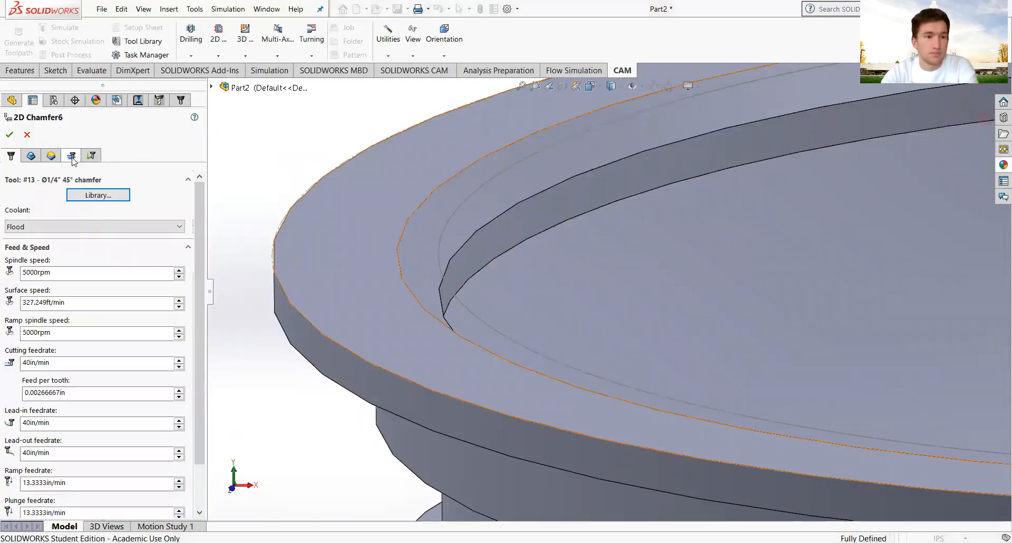
# - Use the Sketch10 circle as the chamfer contour, set the chamfer width to 0.0625 in and accept the operation
pyautogui.click(31, 155)
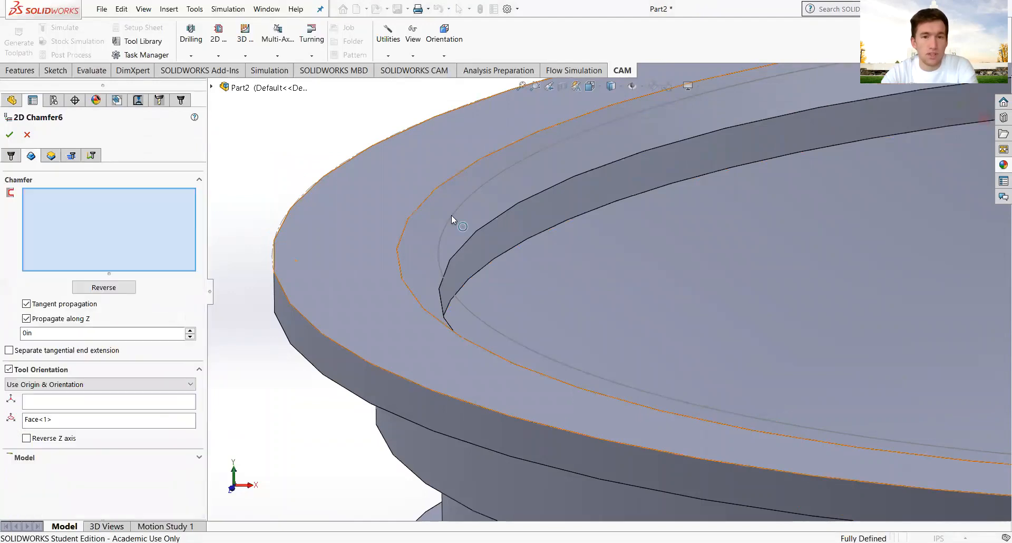
pyautogui.click(451, 216)
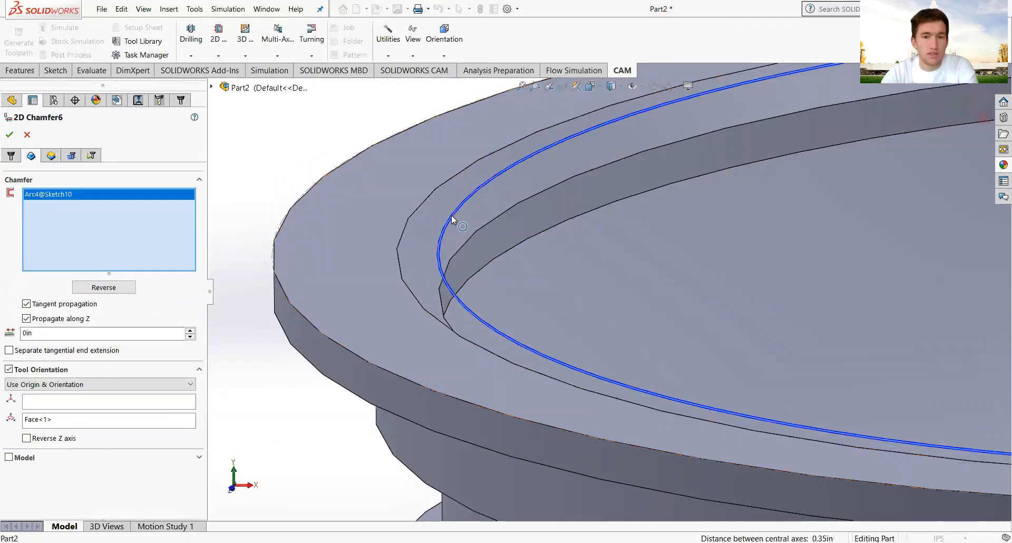
pyautogui.click(72, 156)
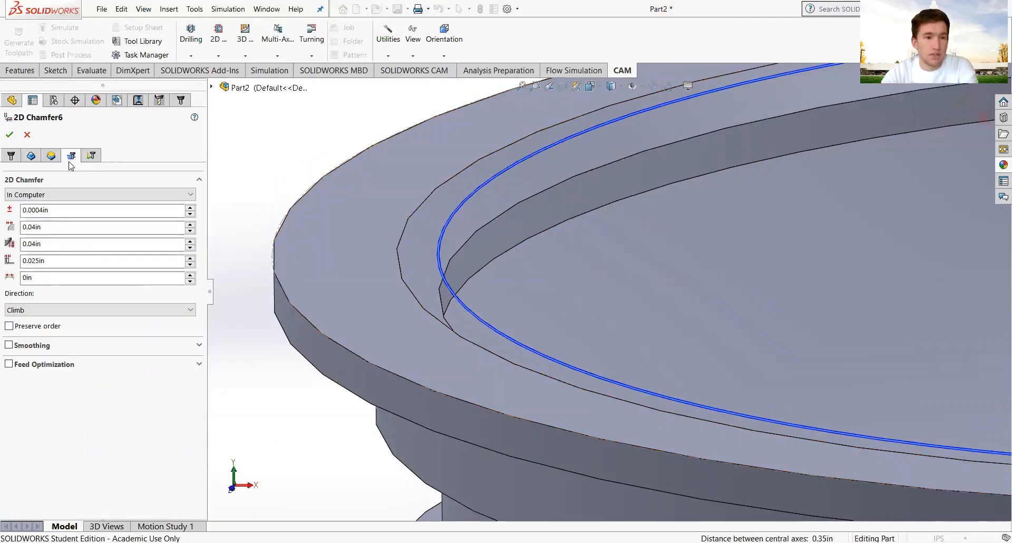
pyautogui.click(79, 227)
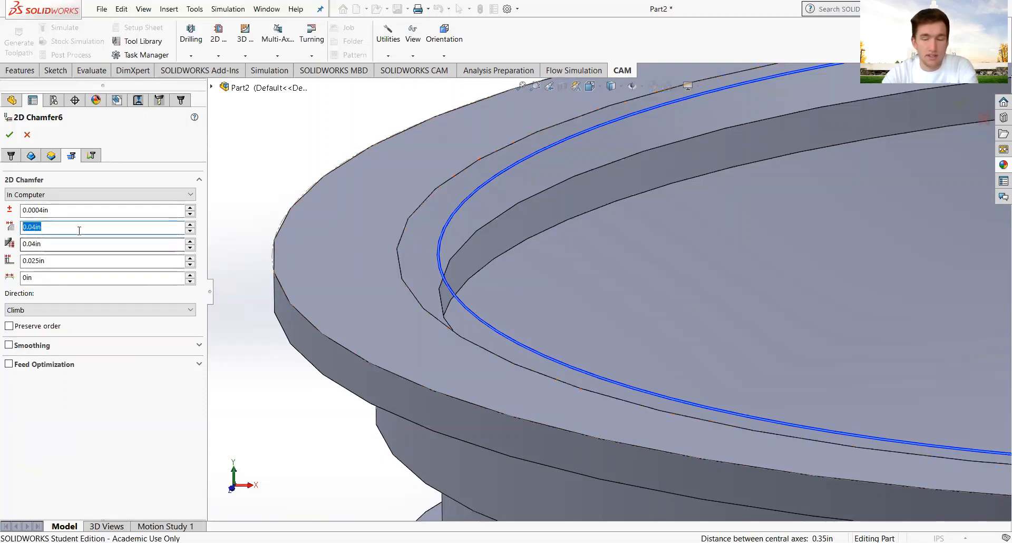
pyautogui.write('.0625')
pyautogui.press('Return')
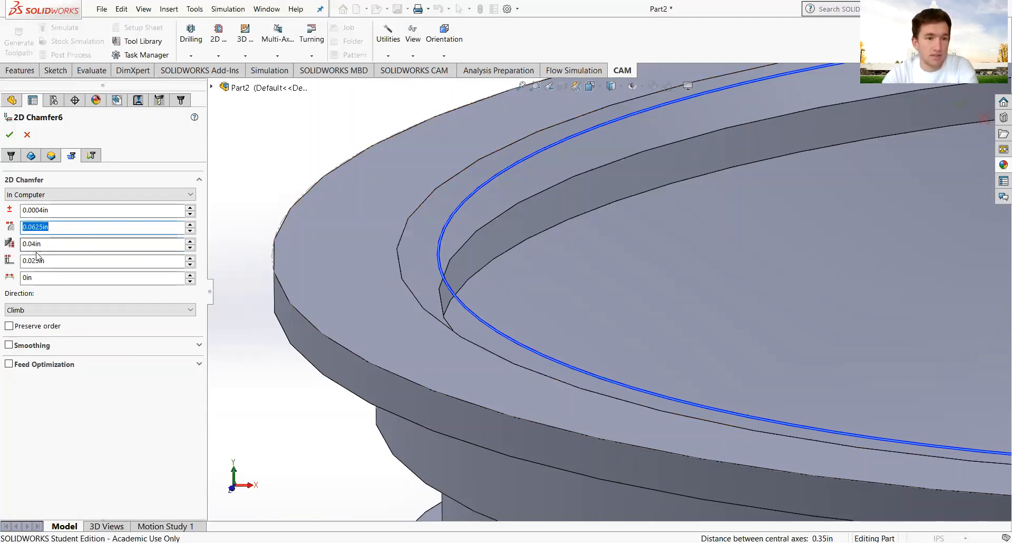
pyautogui.click(9, 135)
pyautogui.scroll(5, 548, 313)
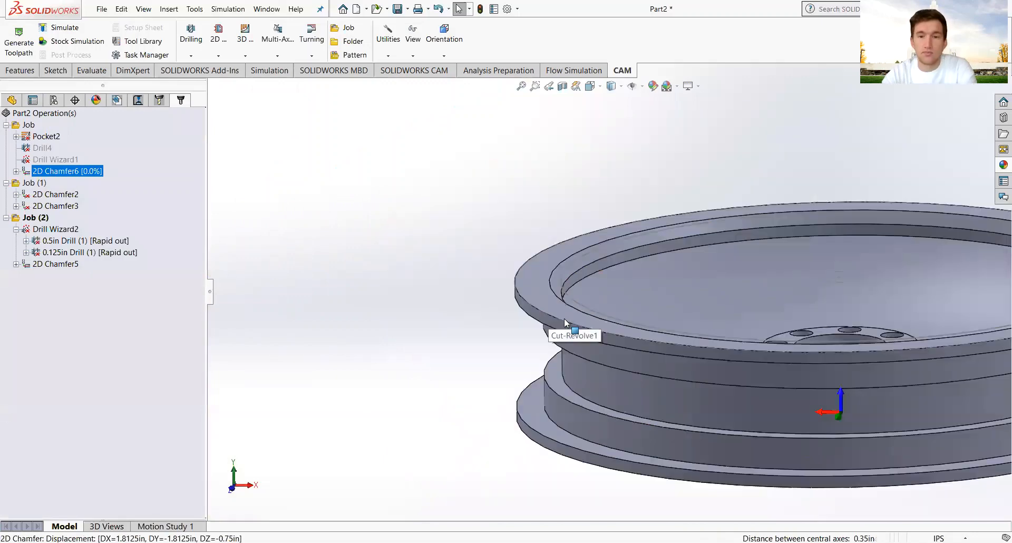
pyautogui.scroll(4, 901, 315)
pyautogui.scroll(-2, 880, 299)
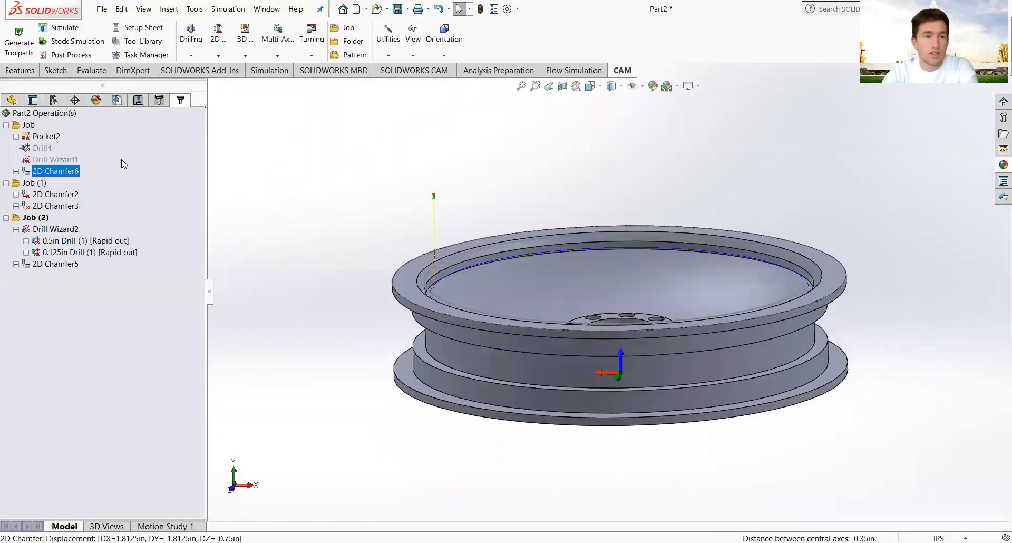
# - Unsuppress the Drill Wizard1 operation in the first job and suppress it again
pyautogui.click(29, 126)
pyautogui.rightClick(28, 159)
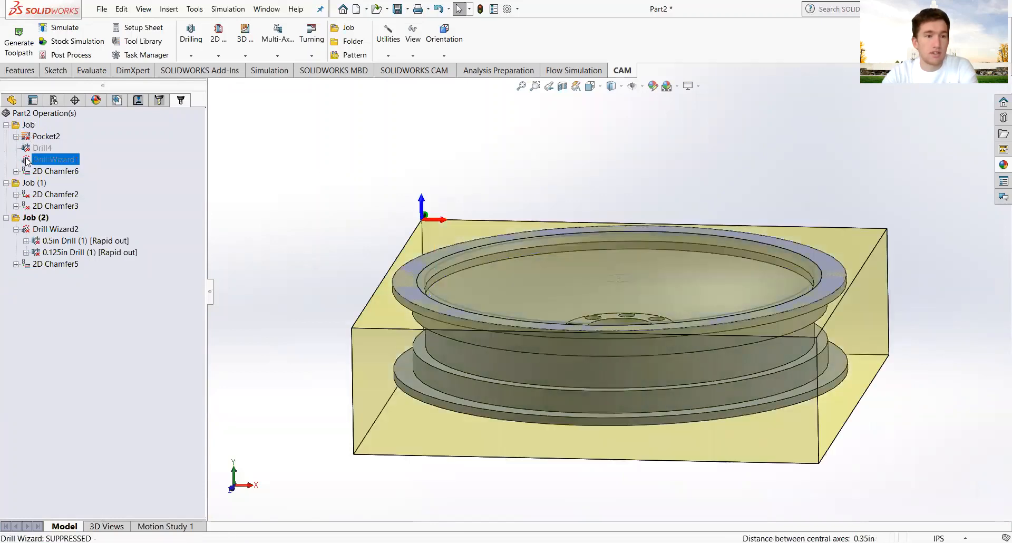
pyautogui.click(65, 232)
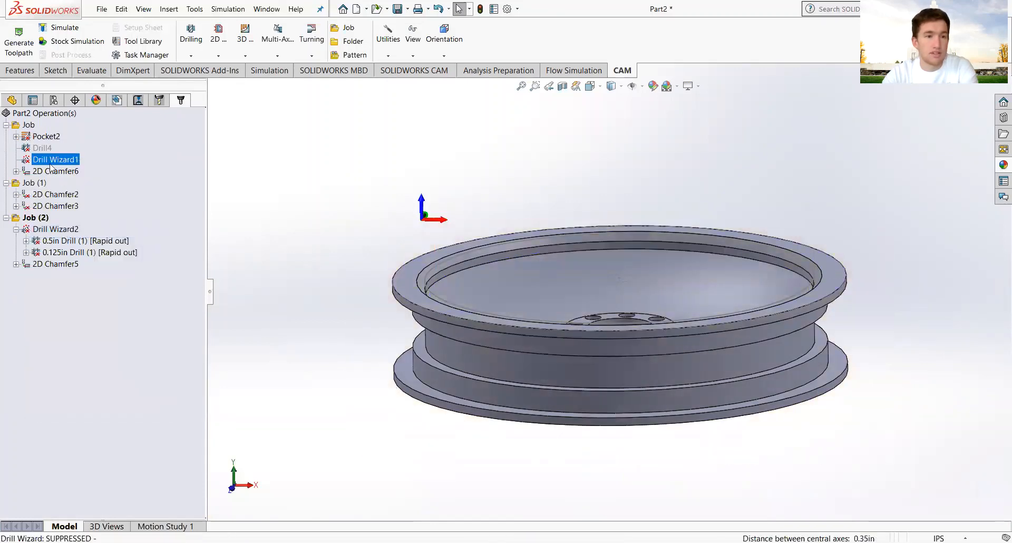
pyautogui.rightClick(46, 164)
pyautogui.click(66, 250)
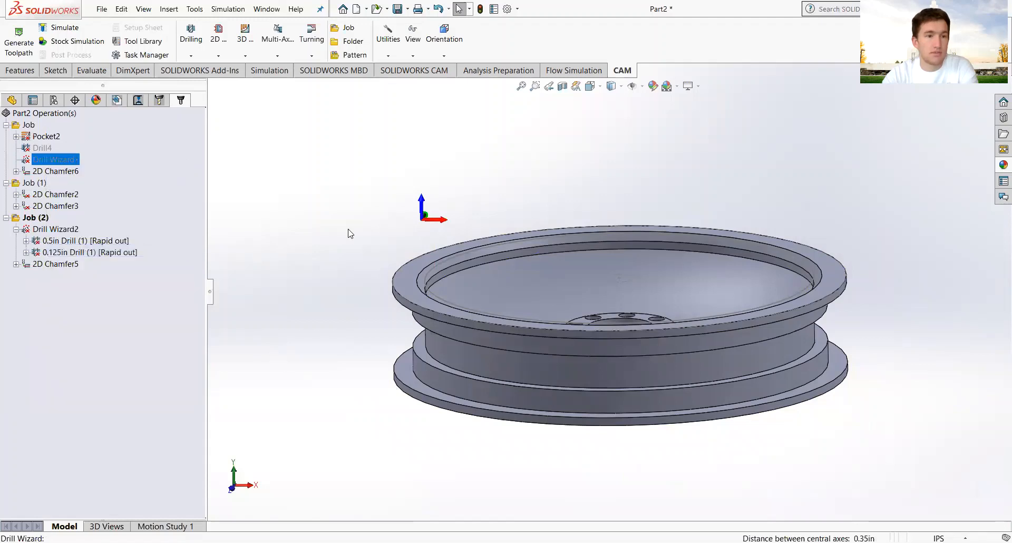
# - Run a stock simulation of the first job at reduced playback speed through the Pocket2 operation
pyautogui.click(28, 125)
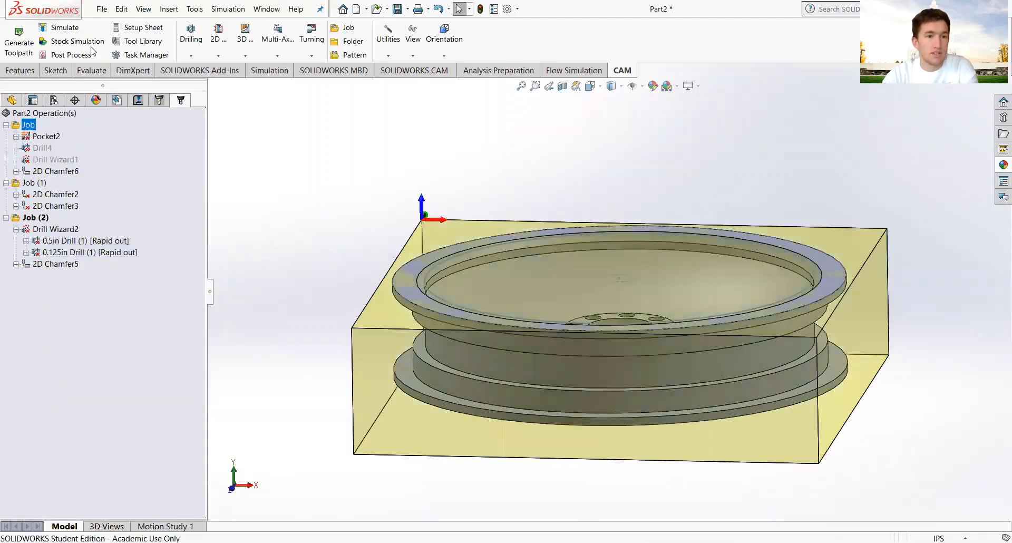
pyautogui.click(74, 41)
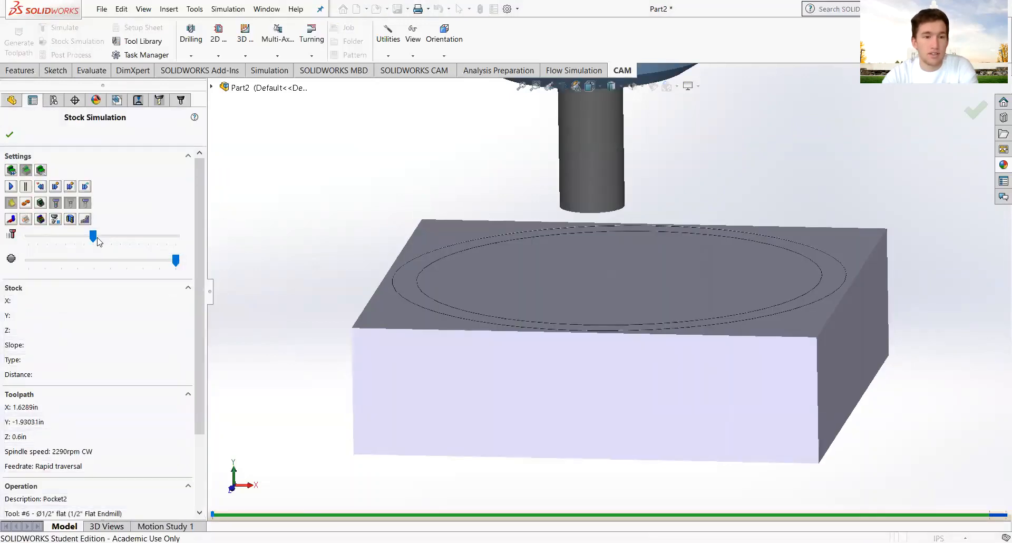
pyautogui.click(47, 238)
pyautogui.click(47, 237)
pyautogui.click(48, 234)
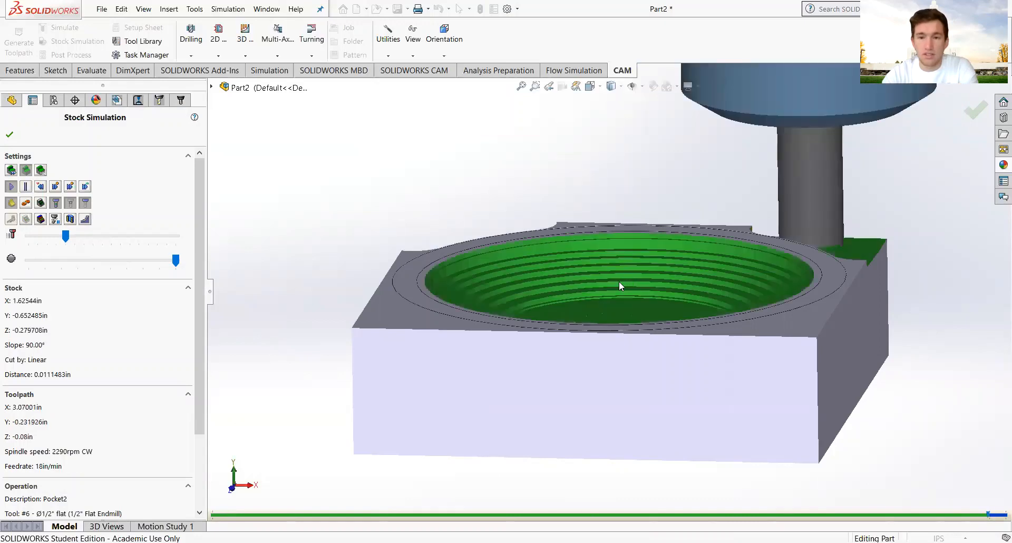
pyautogui.scroll(-2, 613, 285)
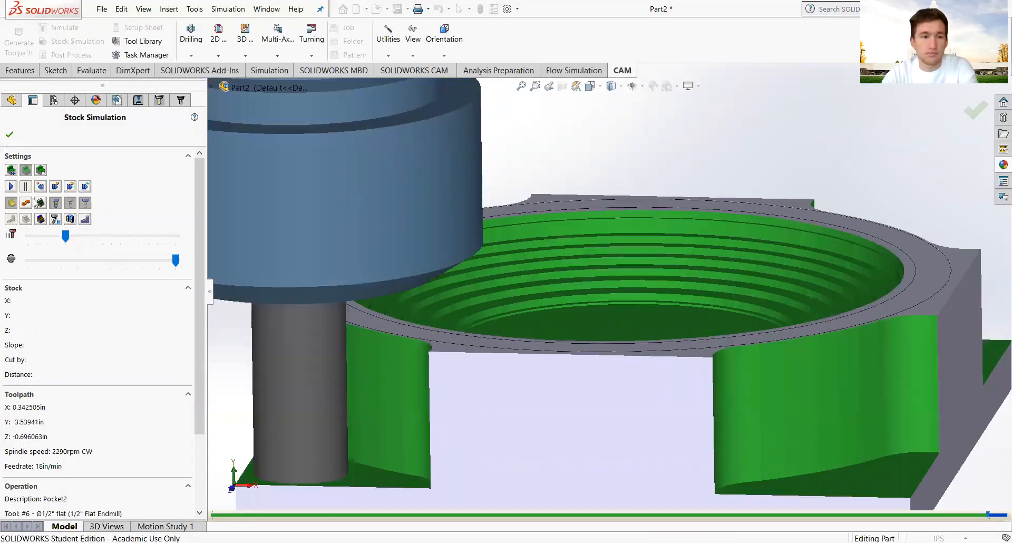
pyautogui.click(11, 186)
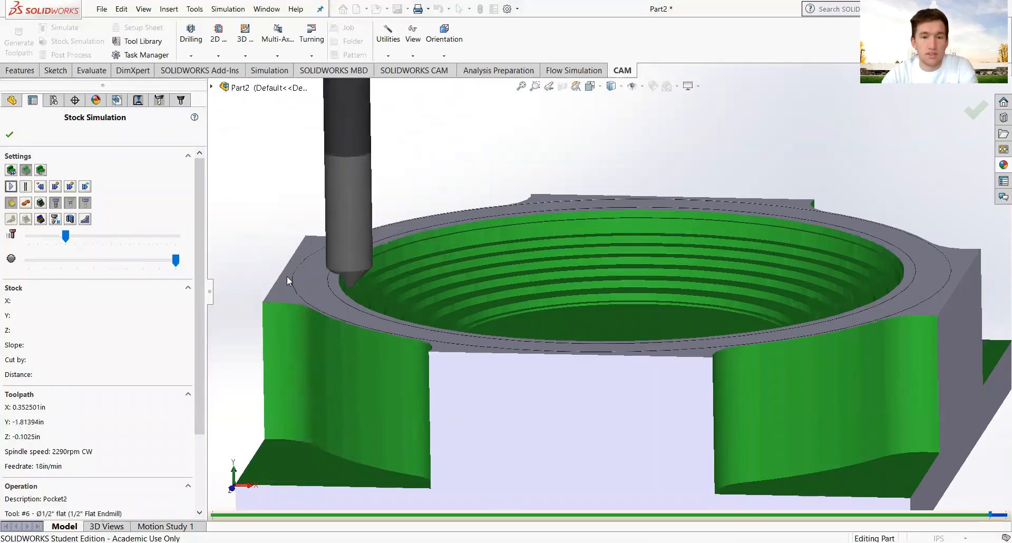
# - Examine up close how the 45° chamfer mill meets the inner rim edge at the start of 2D Chamfer6
pyautogui.scroll(-2, 357, 283)
pyautogui.moveTo(367, 292)
pyautogui.mouseDown(button='middle')
pyautogui.moveTo(384, 302)
pyautogui.moveTo(367, 288)
pyautogui.mouseUp(button='middle')
pyautogui.scroll(-4, 361, 270)
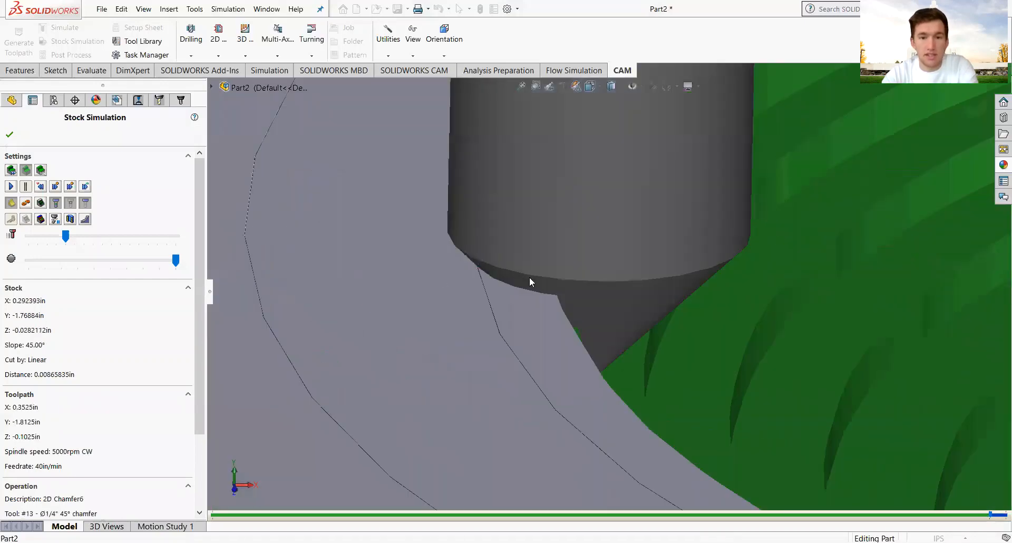
pyautogui.moveTo(486, 280); pyautogui.dragTo(479, 279, button='middle')
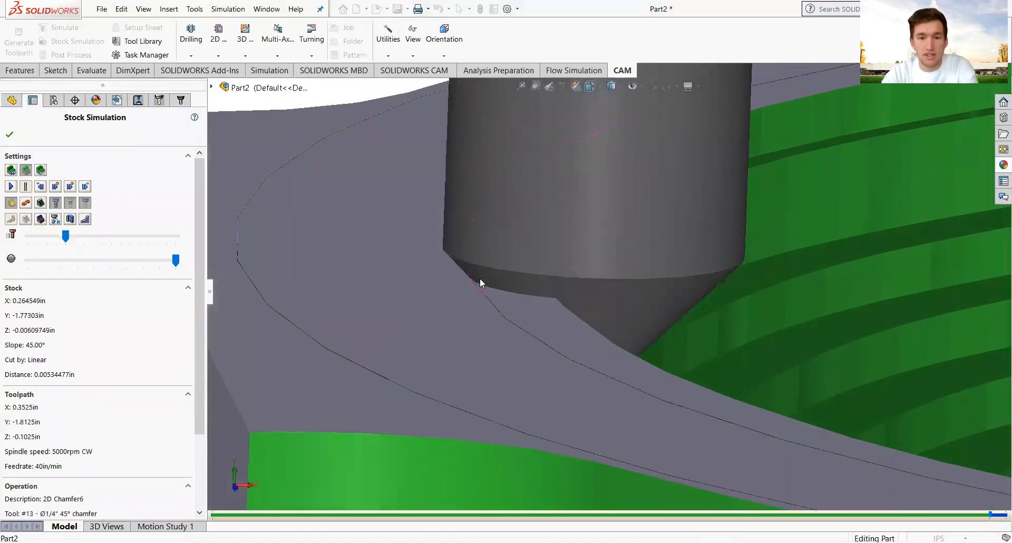
# - Play the rest of the simulation through 2D Chamfer6 and dismiss the stock simulation events report
pyautogui.click(10, 187)
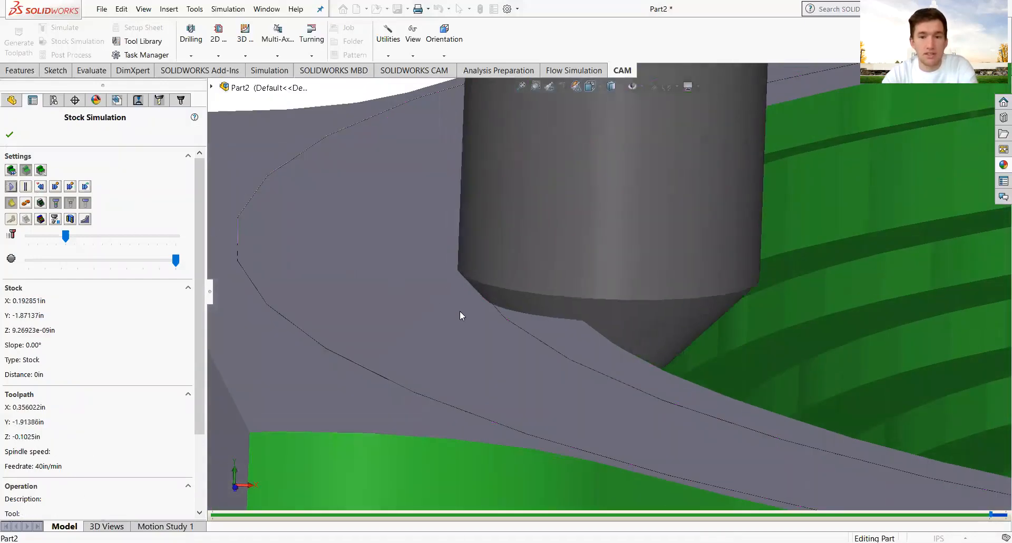
pyautogui.scroll(6, 580, 338)
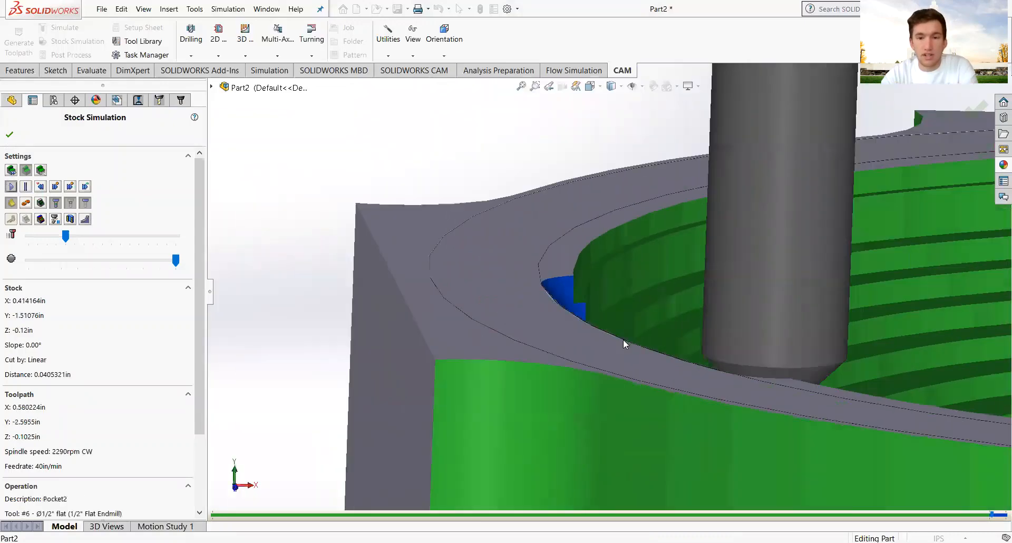
pyautogui.moveTo(675, 332); pyautogui.dragTo(660, 346, button='middle')
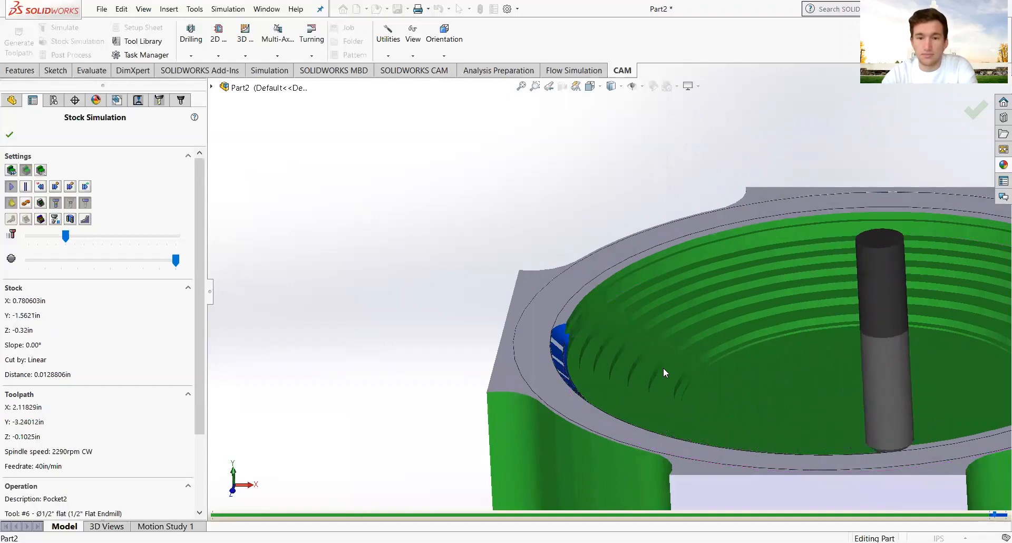
pyautogui.scroll(4, 664, 368)
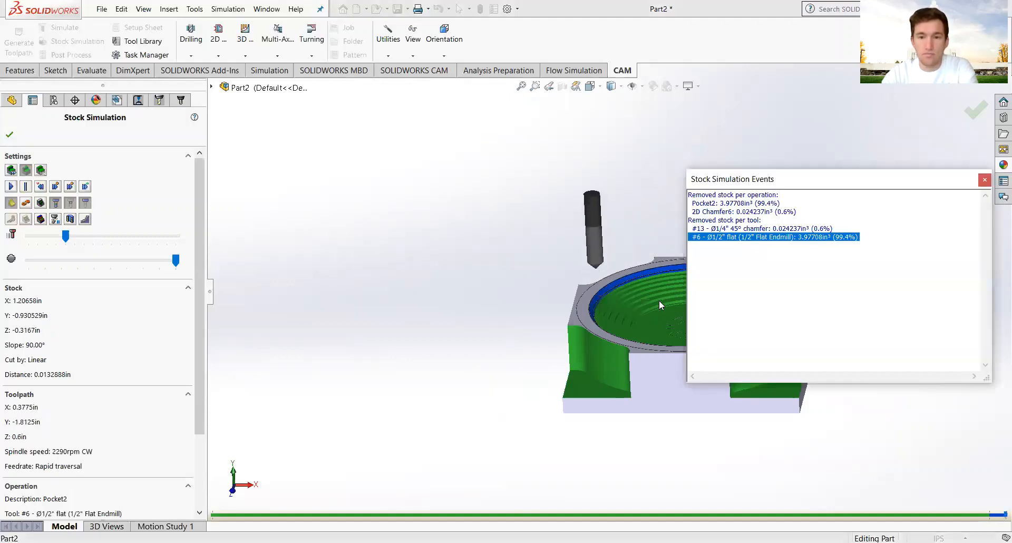
pyautogui.click(984, 179)
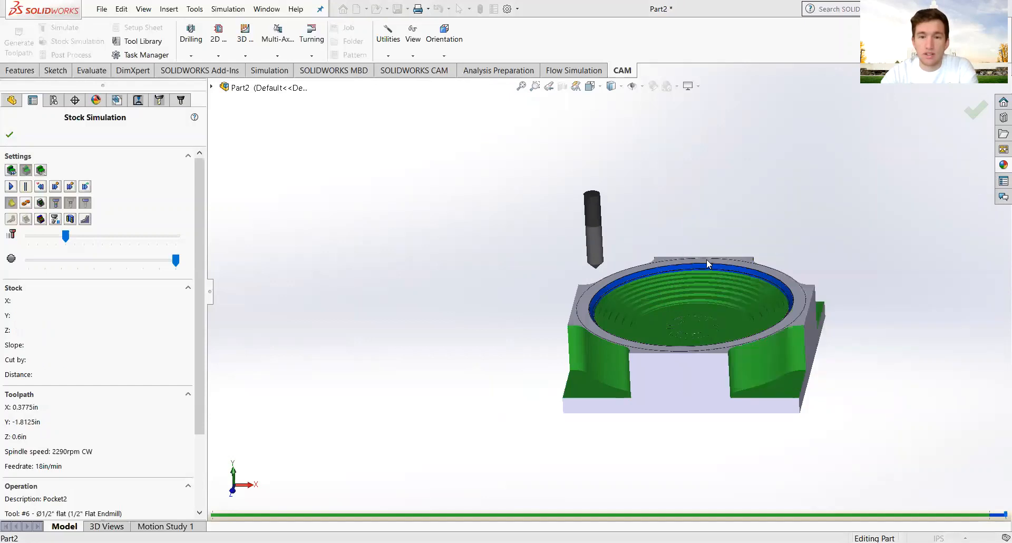
# - Inspect the simulated chamfer around the inner rim up close and exit the stock simulation
pyautogui.scroll(-8, 600, 306)
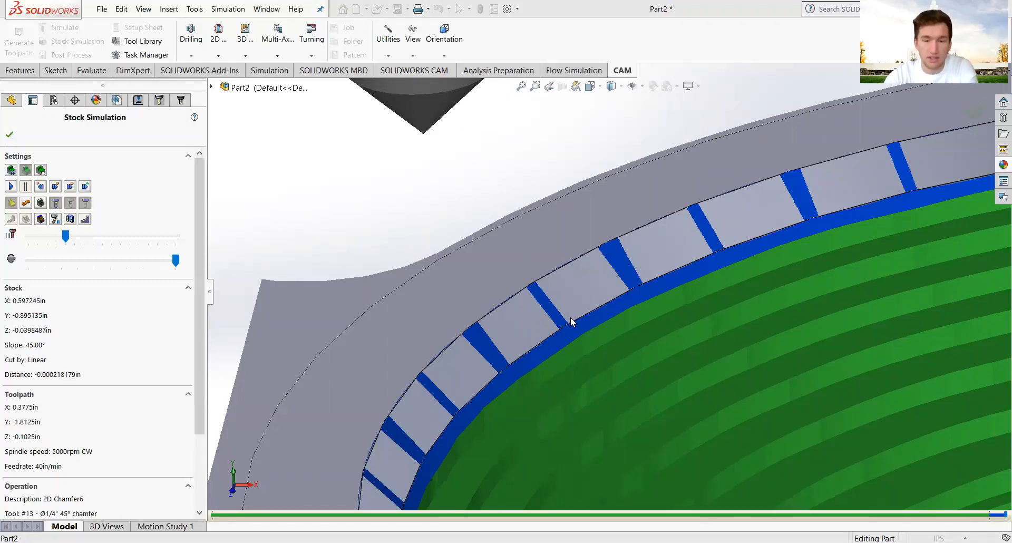
pyautogui.scroll(10, 533, 335)
pyautogui.scroll(-4, 738, 310)
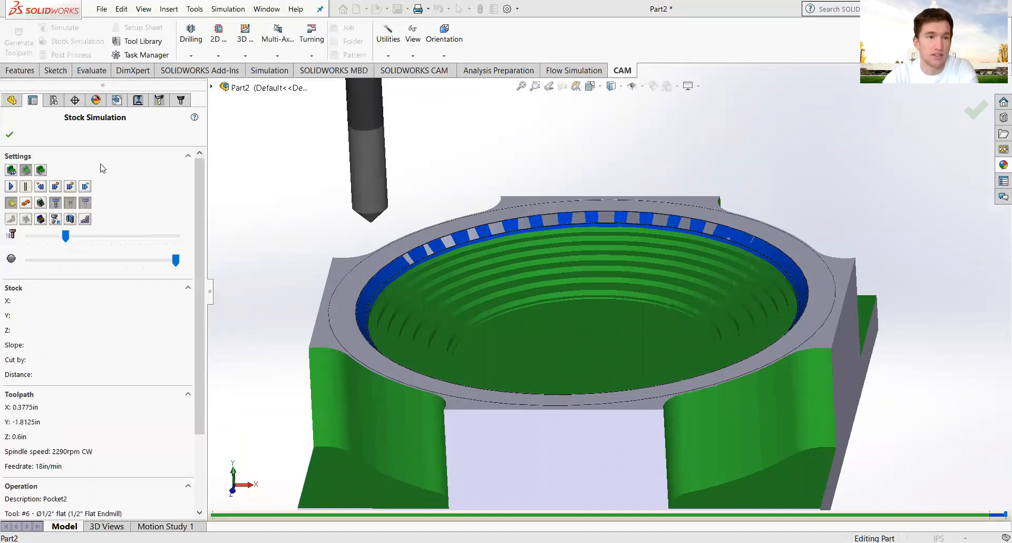
pyautogui.click(9, 135)
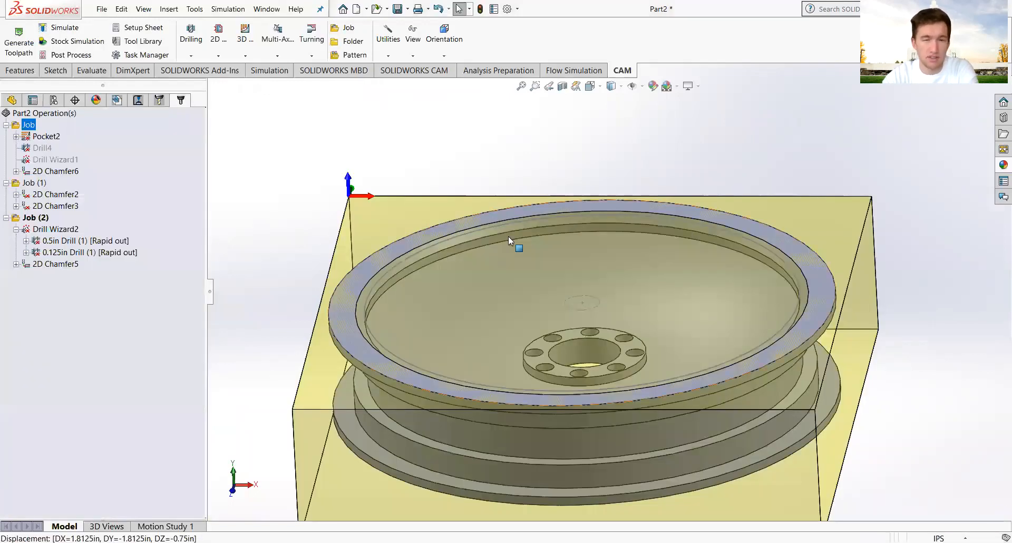
# - Examine the stock of Job (2) and the 2D Chamfer5 toolpath relative to the wheel's inner and outer rim edges
pyautogui.click(38, 219)
pyautogui.scroll(2, 650, 269)
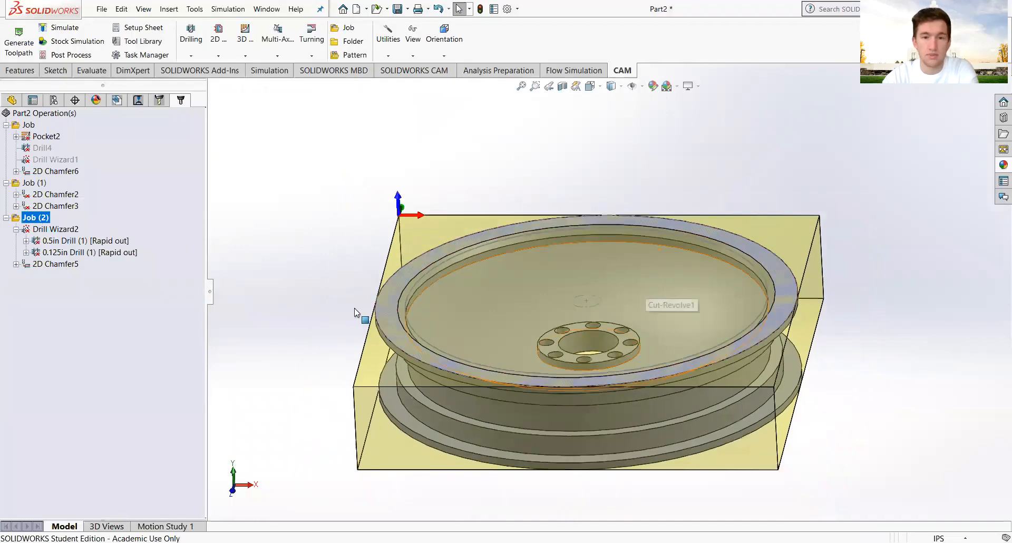
pyautogui.click(37, 219)
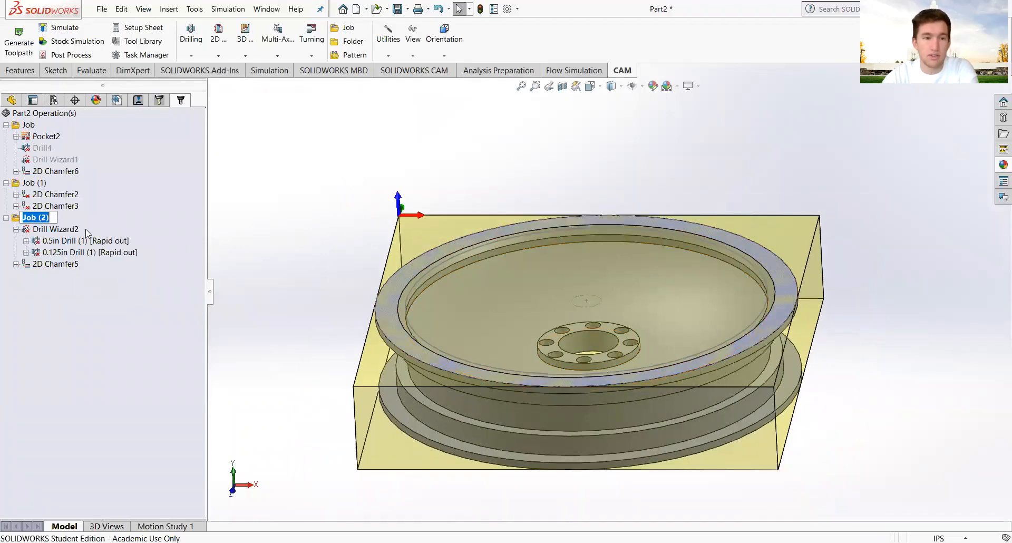
pyautogui.click(64, 308)
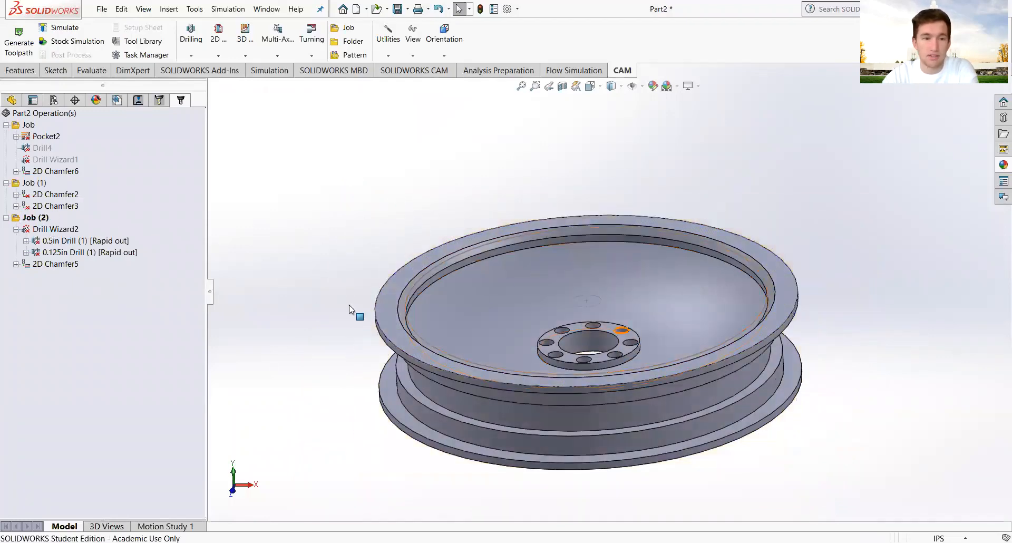
pyautogui.click(41, 265)
pyautogui.scroll(-5, 420, 310)
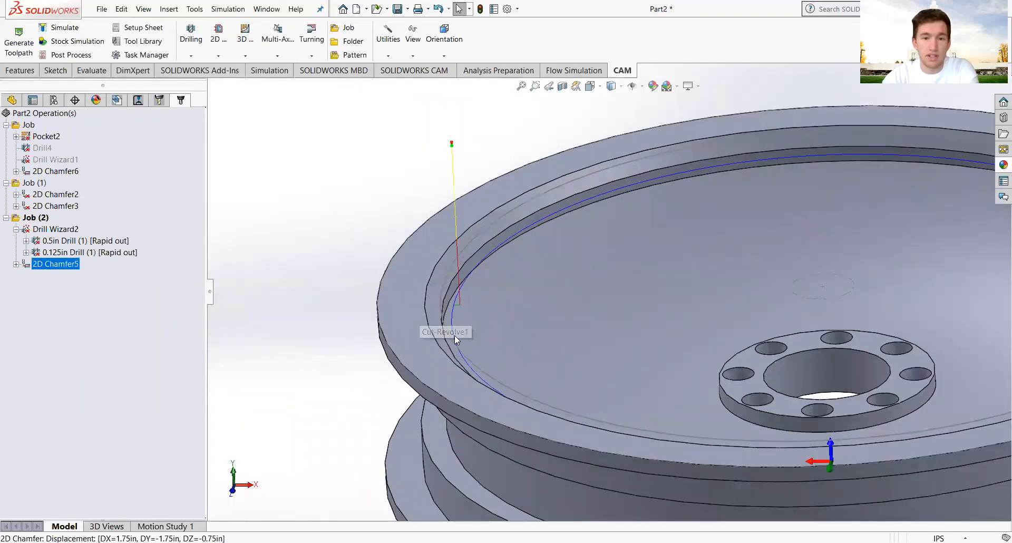
pyautogui.click(465, 302)
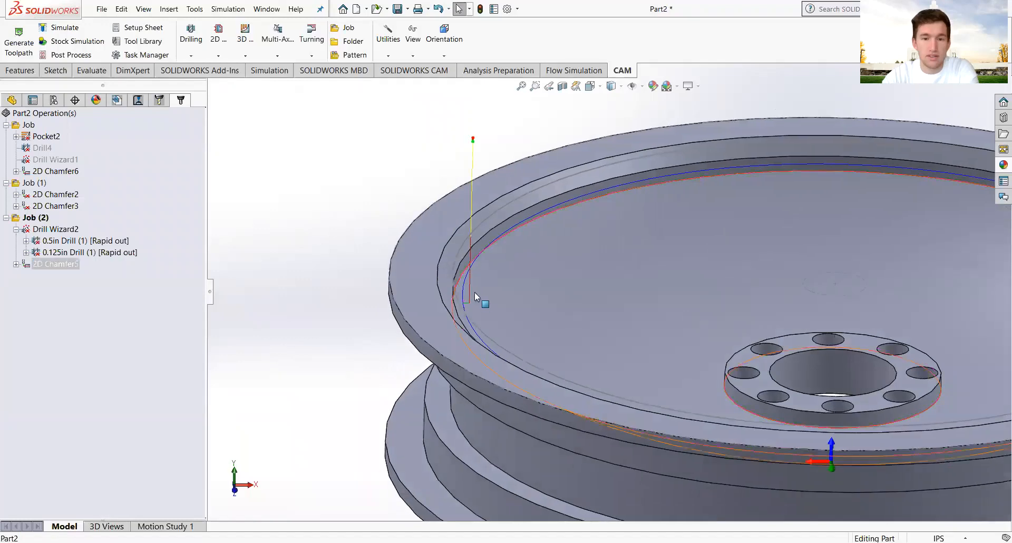
pyautogui.scroll(5, 527, 340)
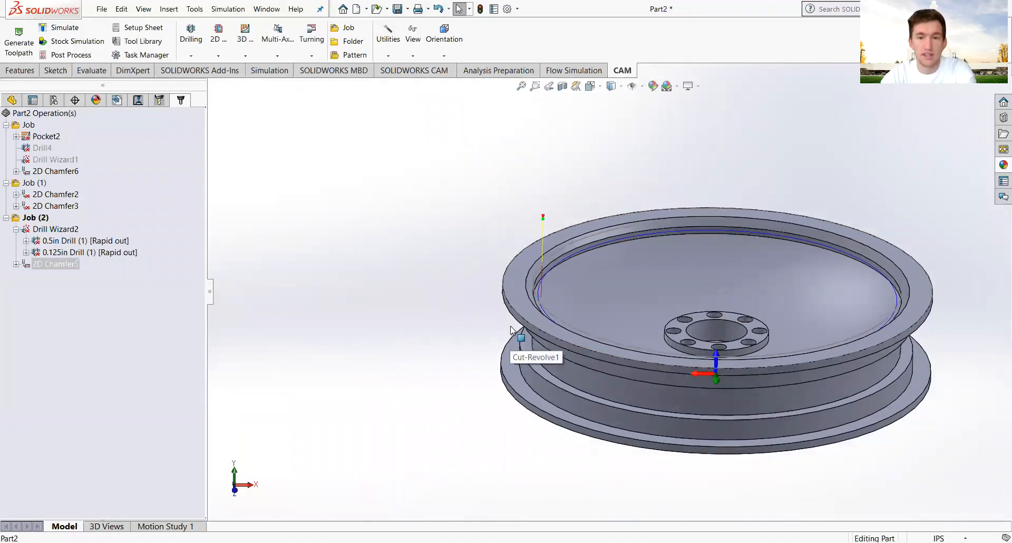
pyautogui.click(505, 278)
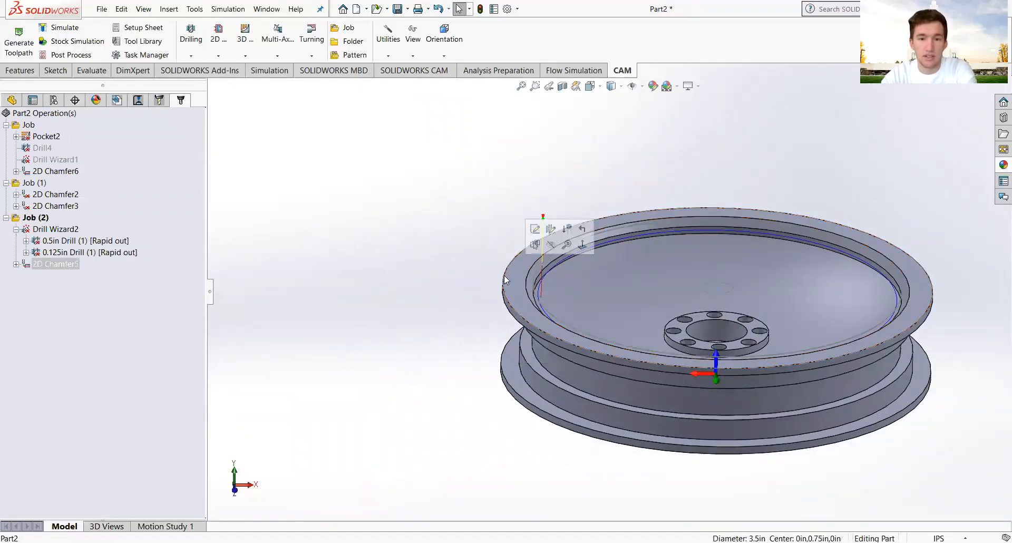
# - Edit 2D Chamfer5 and replace its Sketch10 contour with the Sketch9 circle along the wheel's outer rim edge
pyautogui.click(64, 263)
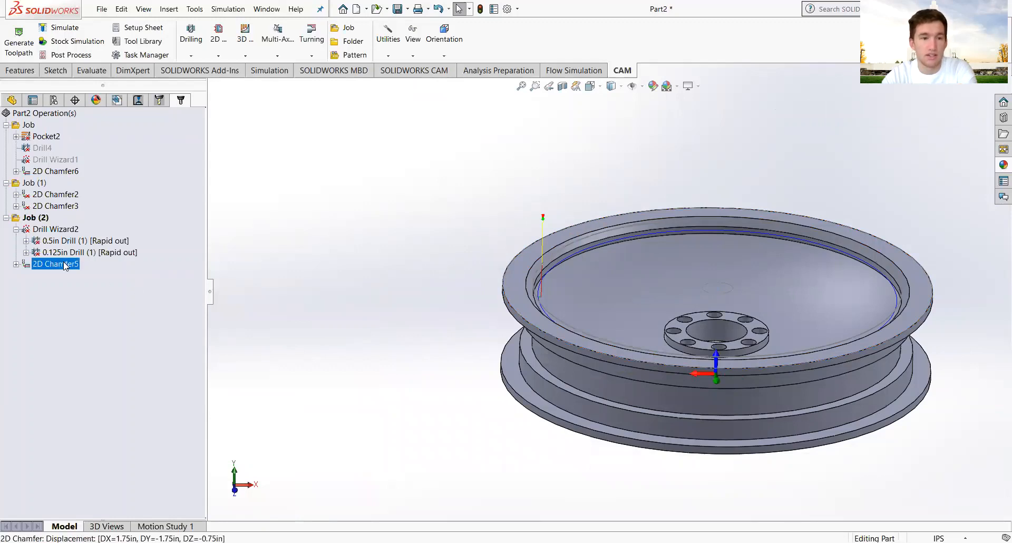
pyautogui.click(65, 262)
pyautogui.click(28, 268)
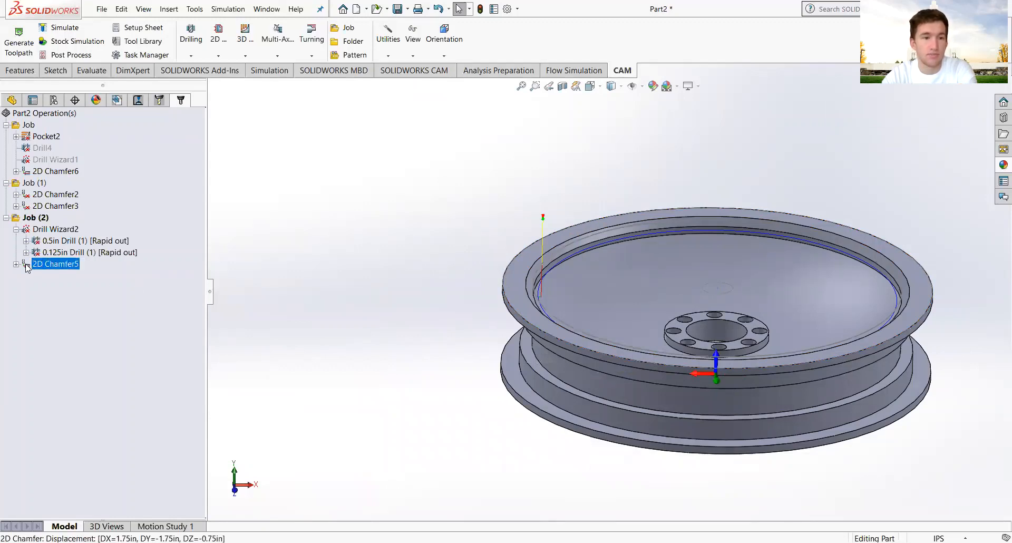
pyautogui.rightClick(27, 267)
pyautogui.click(55, 186)
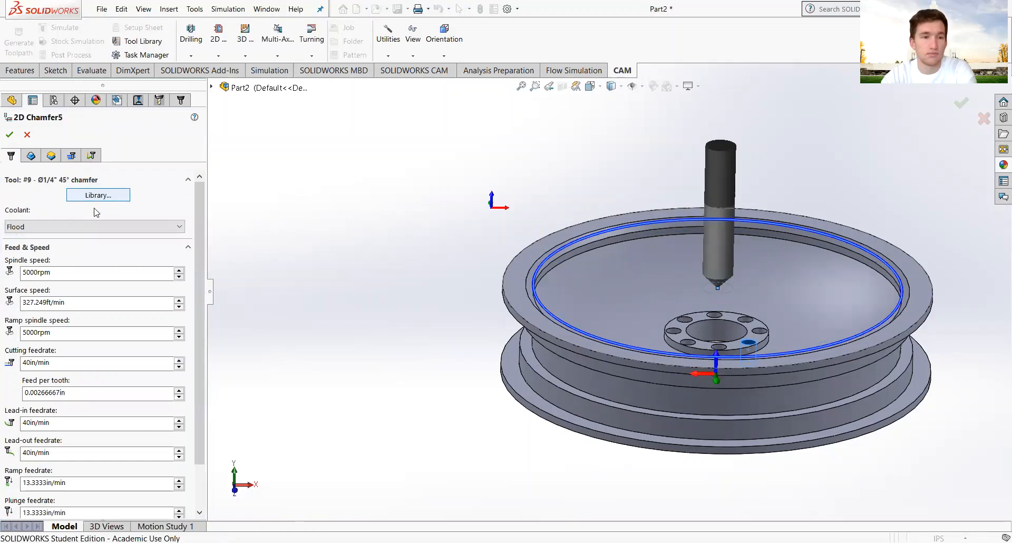
pyautogui.click(31, 156)
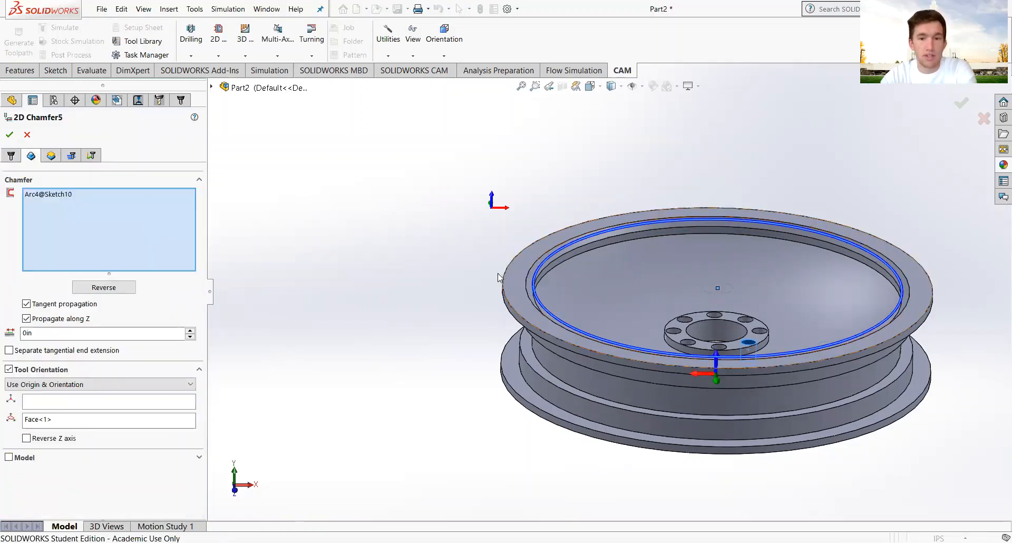
pyautogui.scroll(-5, 504, 287)
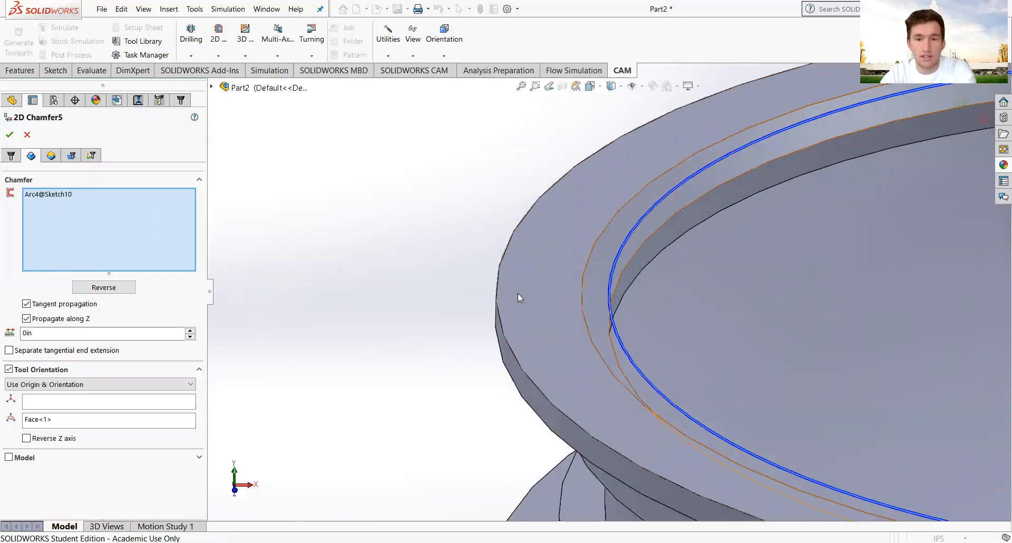
pyautogui.click(504, 336)
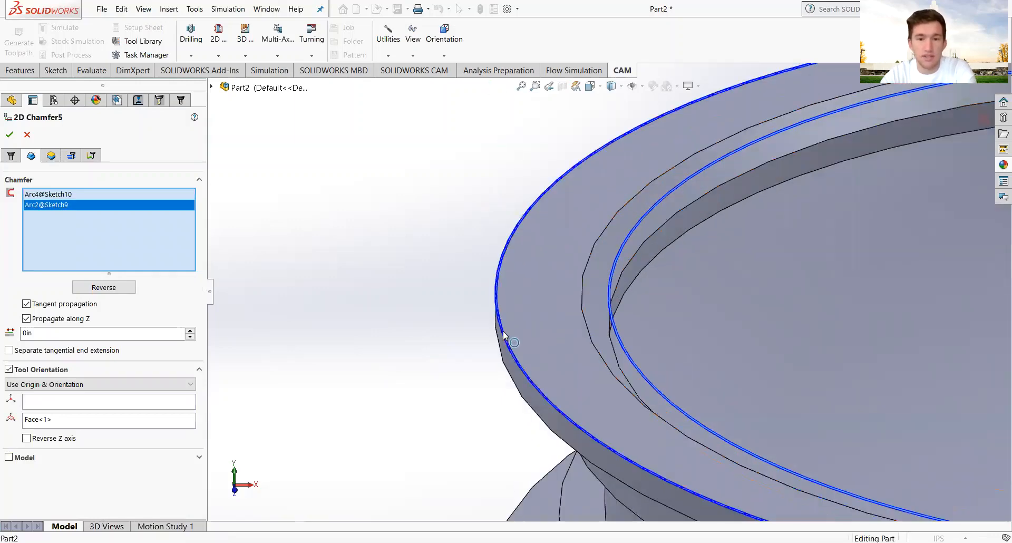
pyautogui.click(60, 194)
pyautogui.press('Delete')
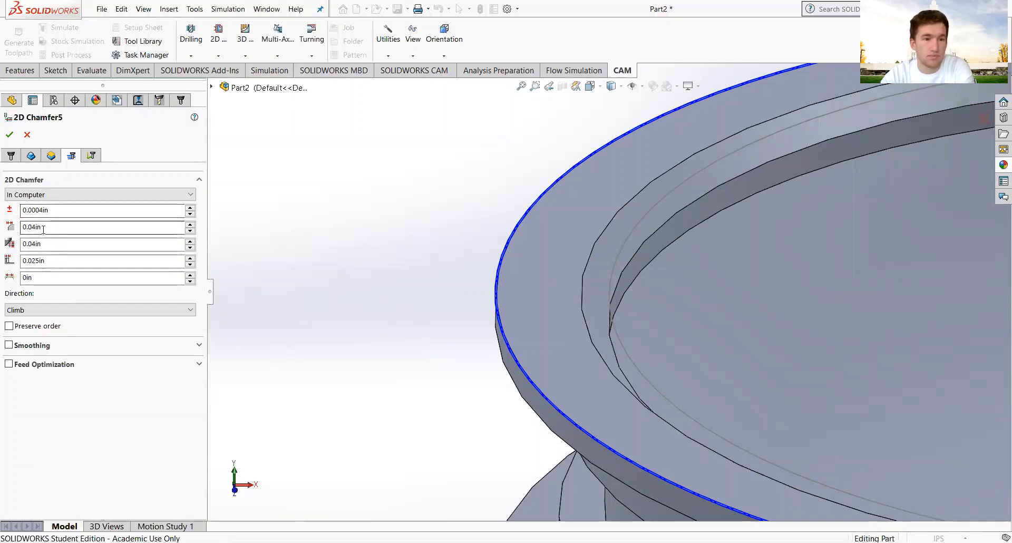
# - Set the chamfer width of 2D Chamfer5 to 0.0625 in and accept the operation
pyautogui.moveTo(43, 229); pyautogui.dragTo(22, 232)
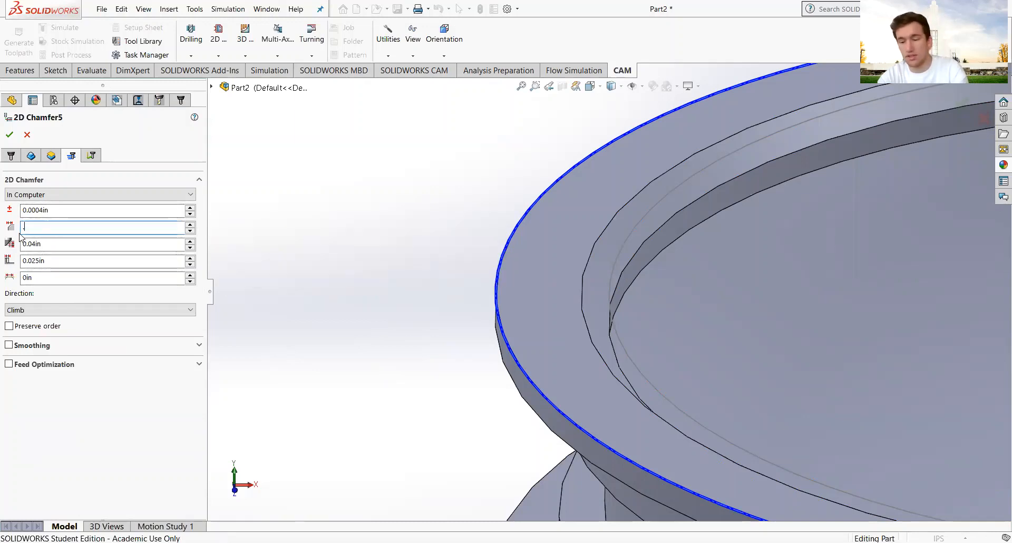
pyautogui.write('.0625in')
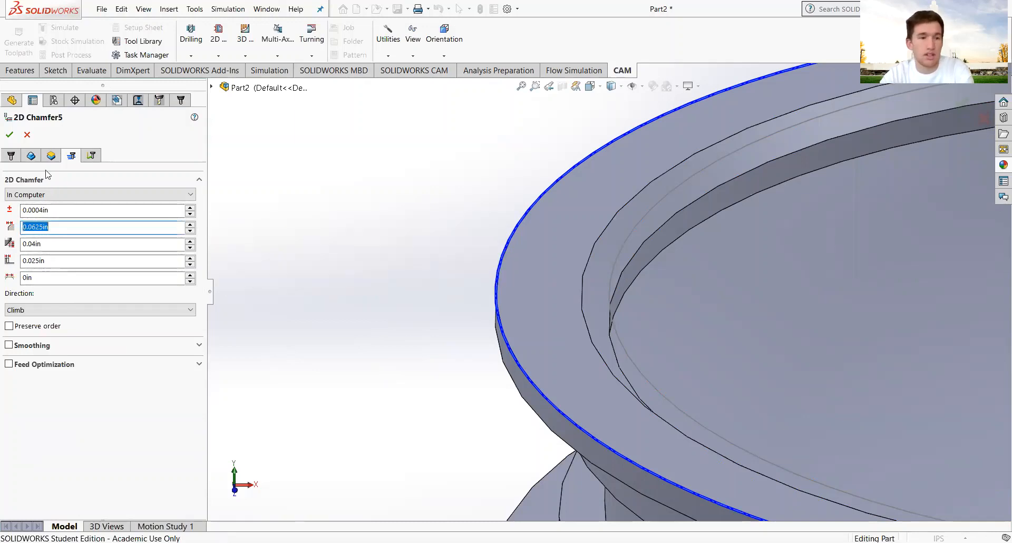
pyautogui.click(9, 135)
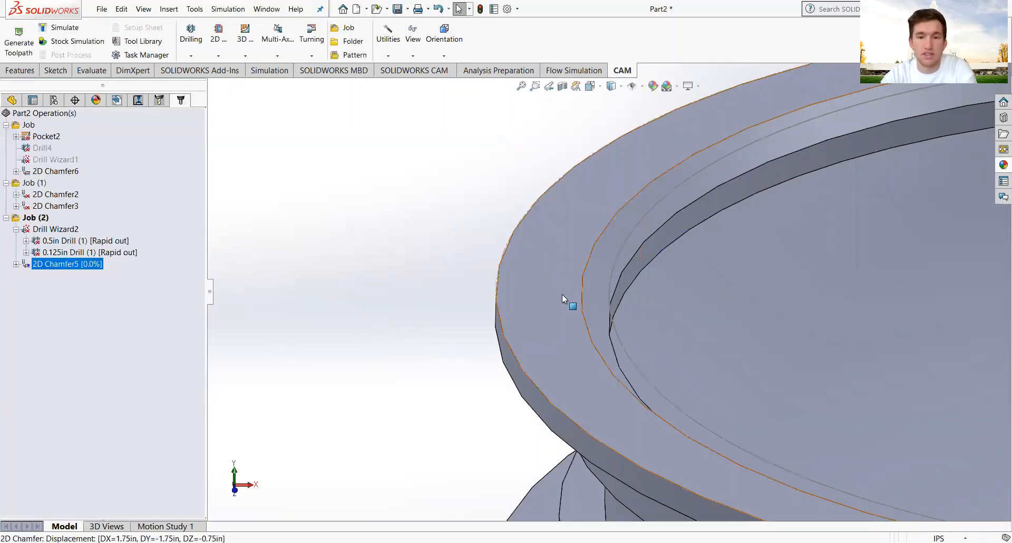
# - Examine the updated 2D Chamfer5 toolpath around the wheel's outer rim
pyautogui.scroll(3, 629, 292)
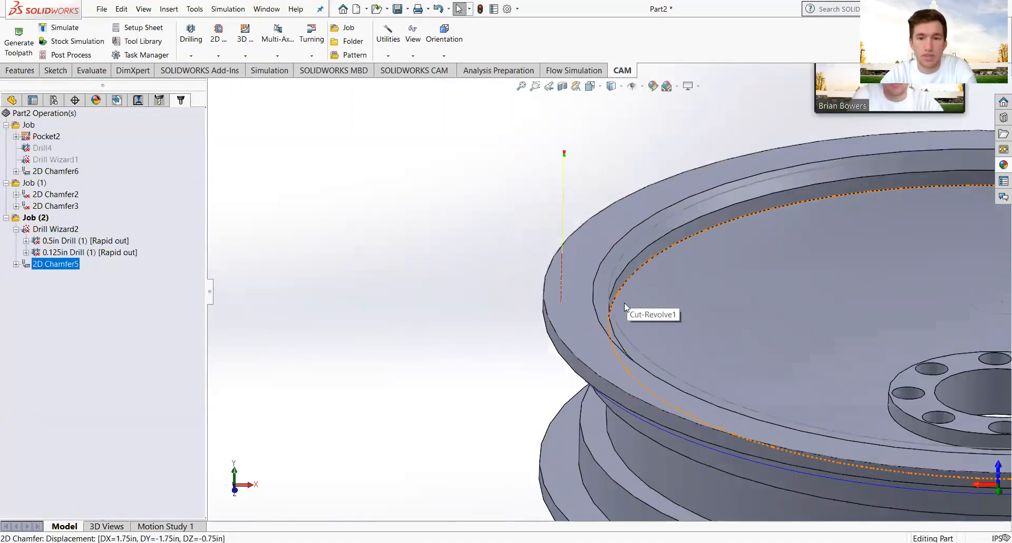
pyautogui.moveTo(627, 296)
pyautogui.mouseDown(button='middle')
pyautogui.moveTo(640, 320)
pyautogui.moveTo(626, 336)
pyautogui.moveTo(624, 290)
pyautogui.mouseUp(button='middle')
pyautogui.scroll(10, 616, 278)
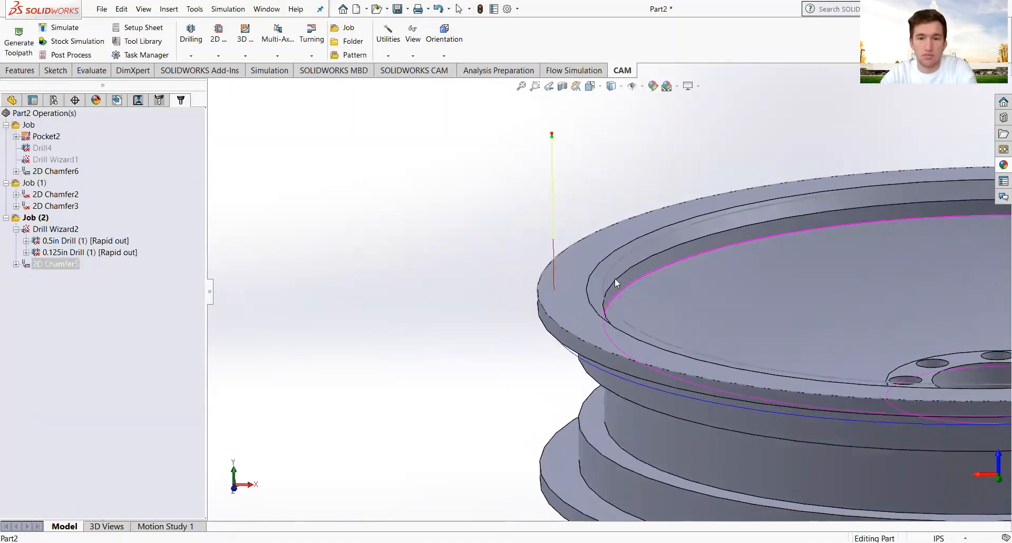
pyautogui.scroll(-5, 820, 259)
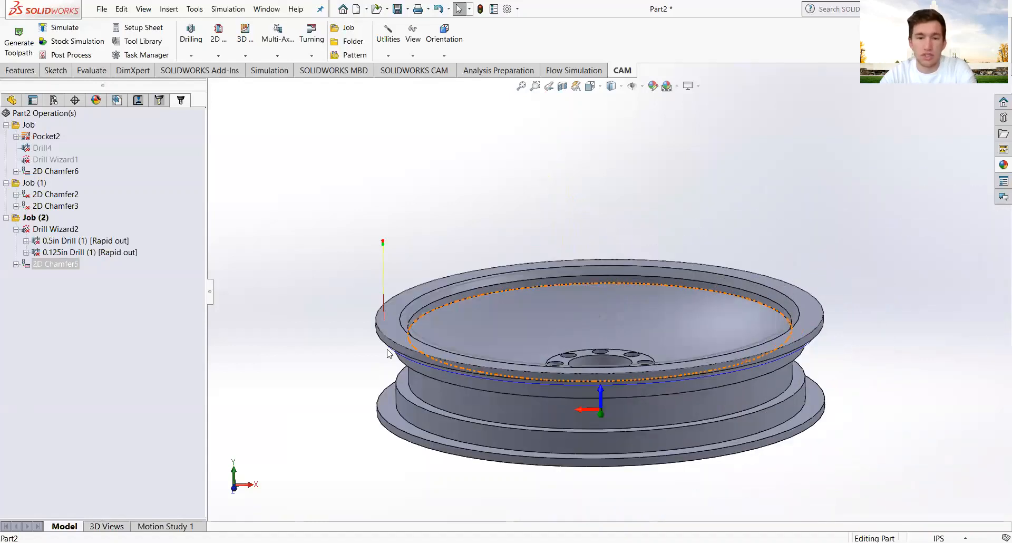
# - Review the cutting direction, compensation and linking parameters of 2D Chamfer5 in Job (2), keeping its current settings
pyautogui.rightClick(26, 266)
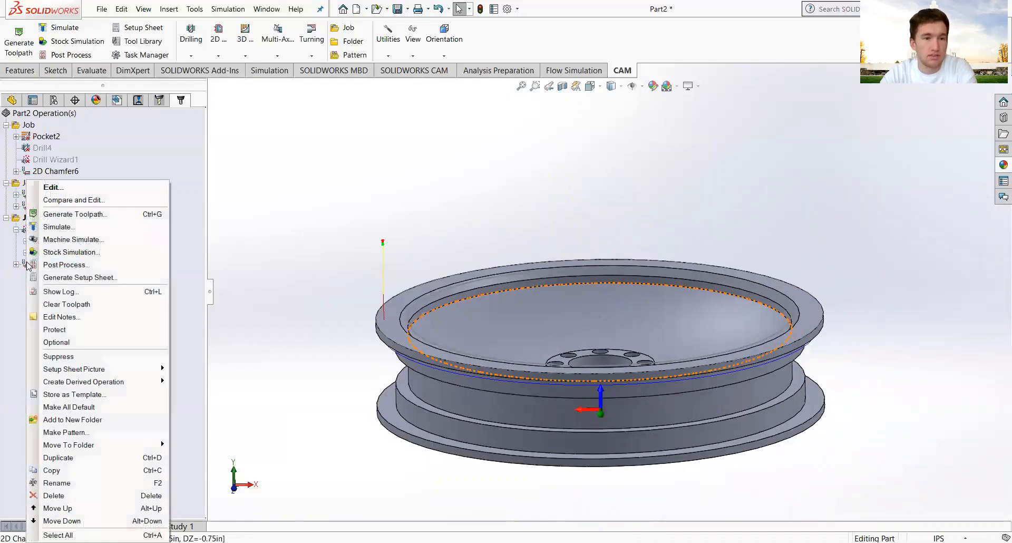
pyautogui.click(59, 187)
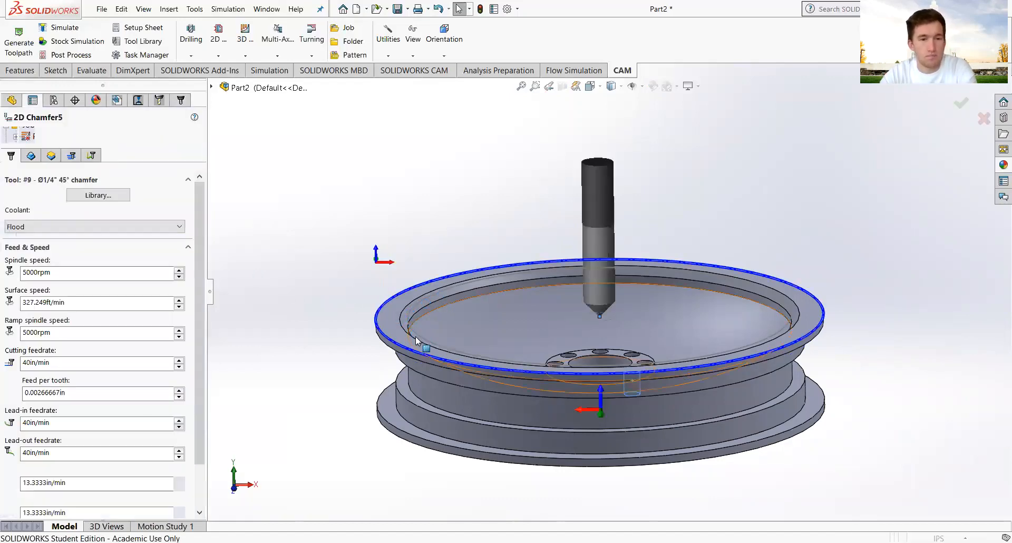
pyautogui.click(71, 156)
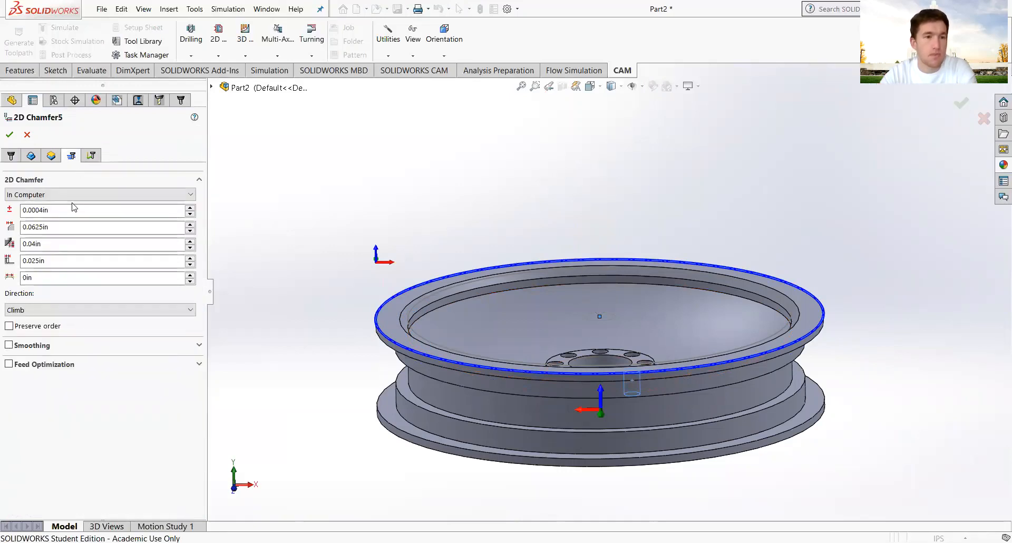
pyautogui.click(185, 310)
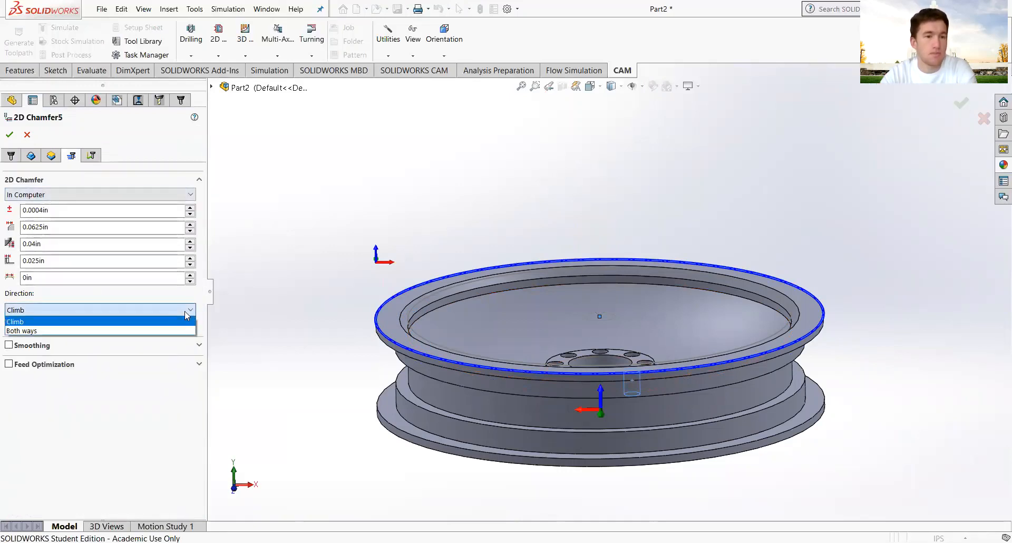
pyautogui.click(135, 308)
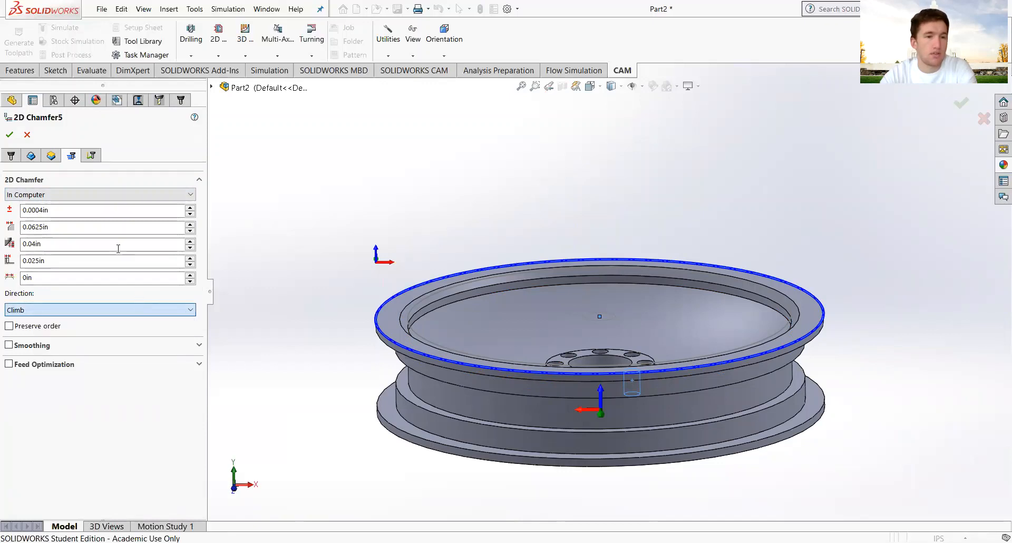
pyautogui.click(93, 160)
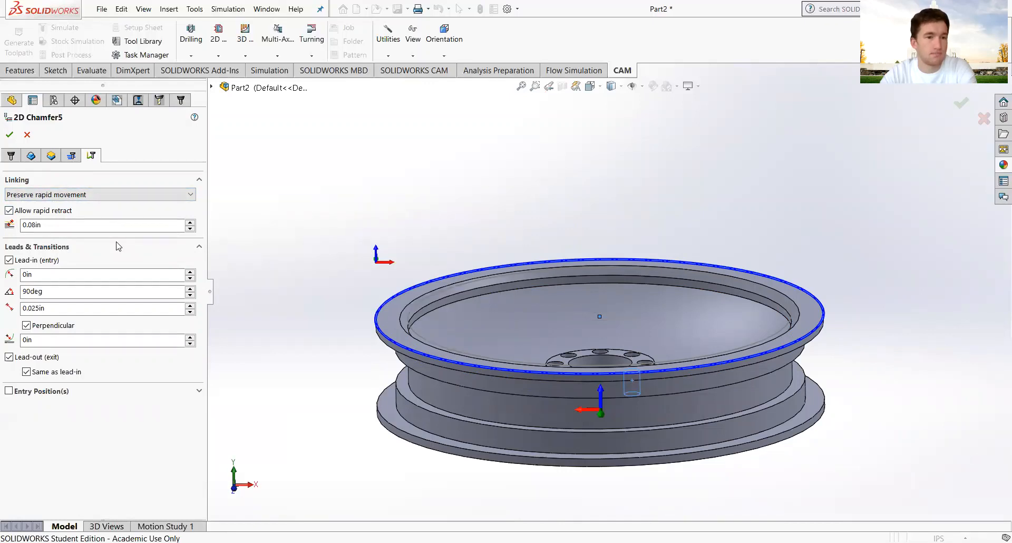
pyautogui.click(71, 156)
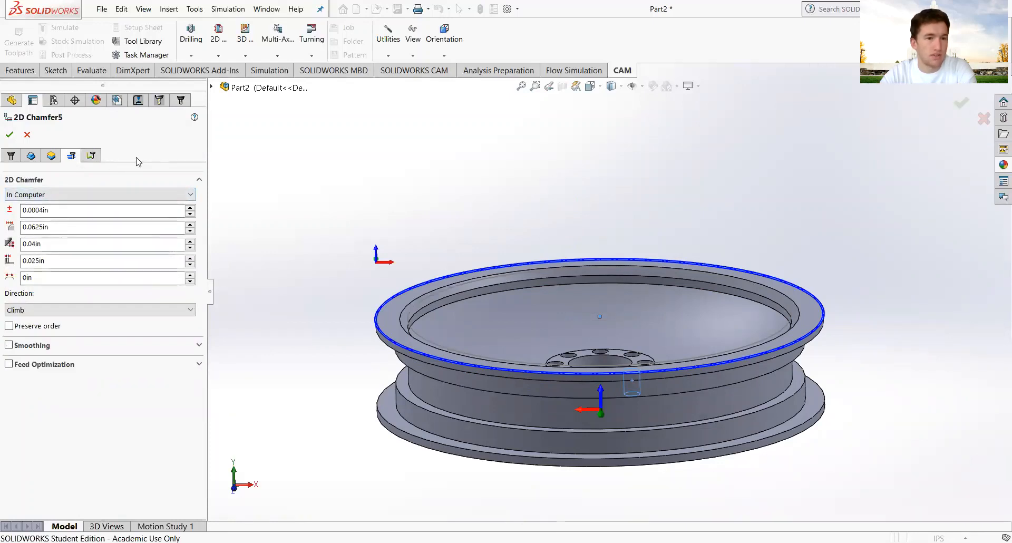
pyautogui.click(141, 195)
pyautogui.click(140, 195)
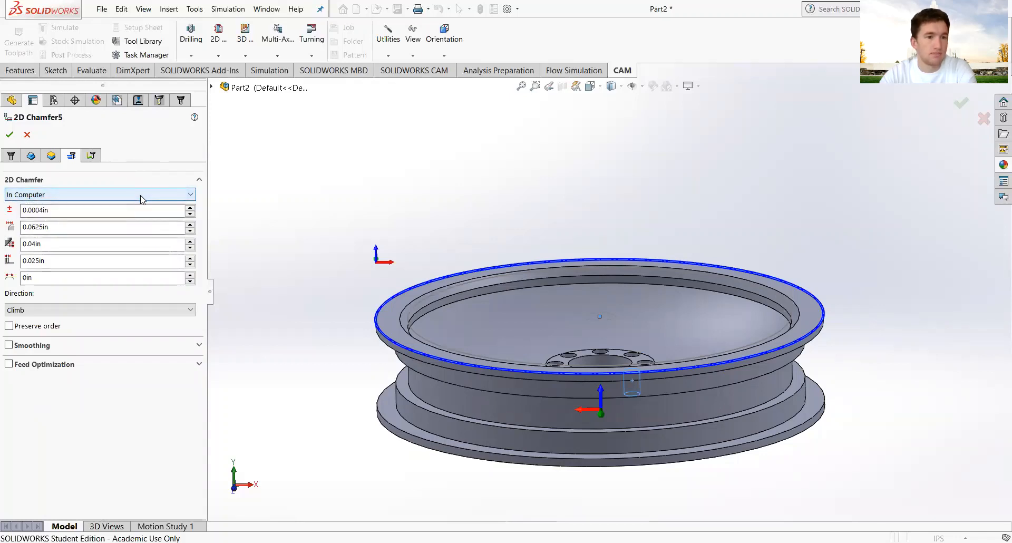
pyautogui.click(10, 135)
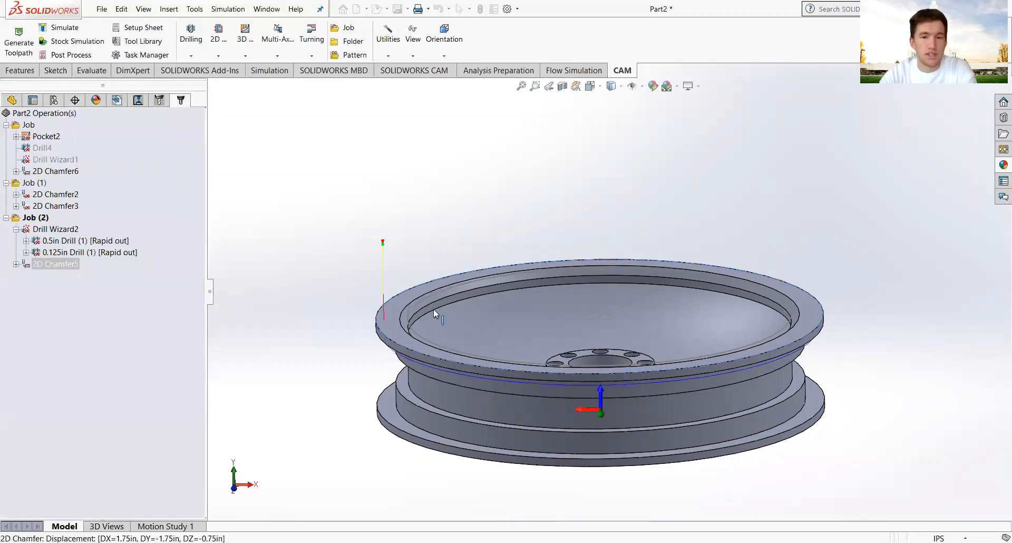
# - Suppress the Chamfer1 feature on the wheel's inner rim edge in the part model
pyautogui.click(13, 100)
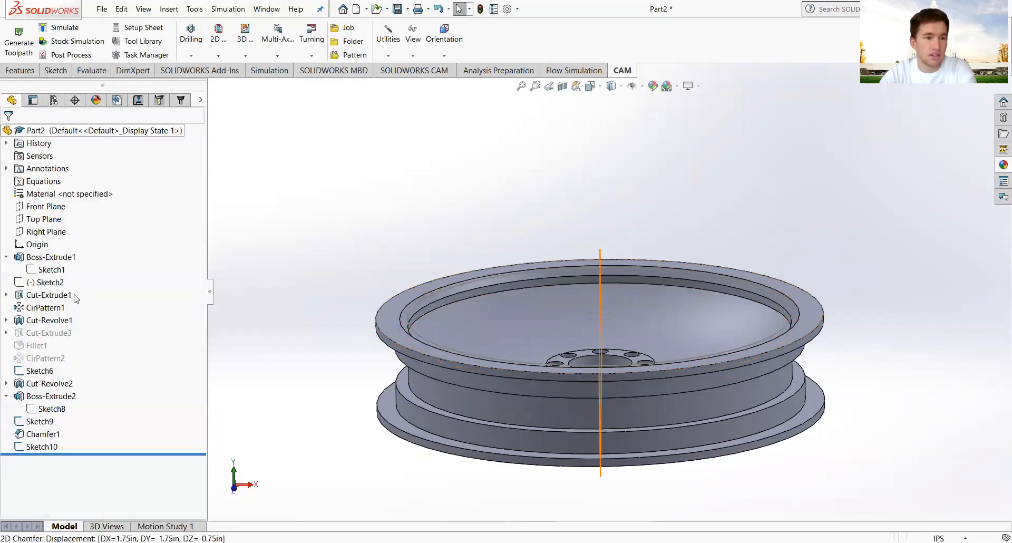
pyautogui.click(43, 436)
pyautogui.rightClick(42, 437)
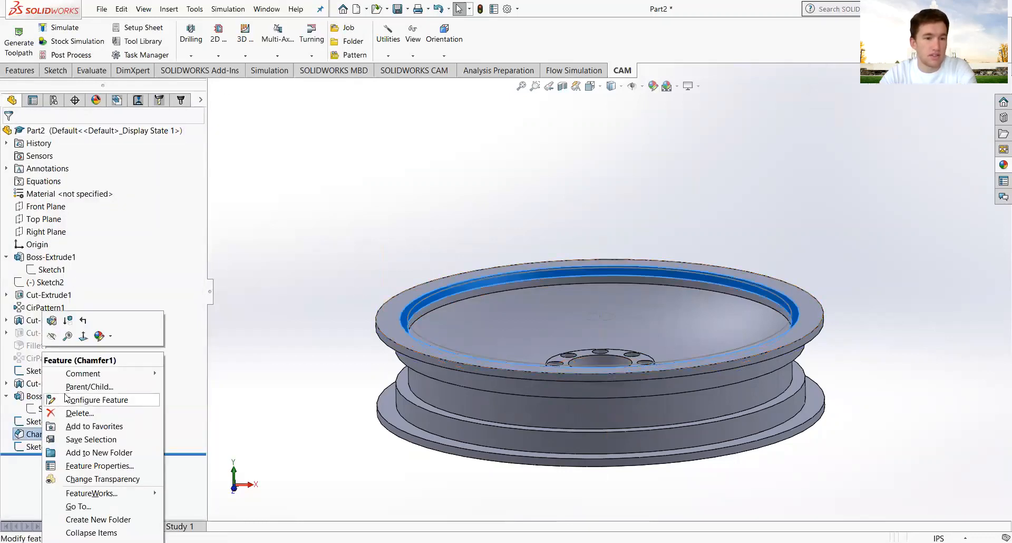
pyautogui.click(74, 328)
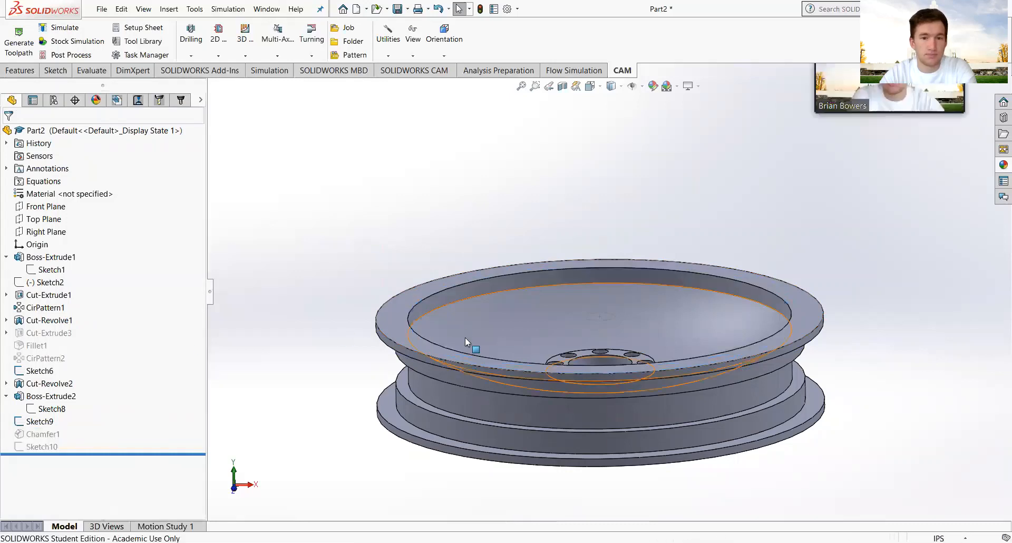
pyautogui.scroll(2, 491, 326)
pyautogui.scroll(-3, 501, 307)
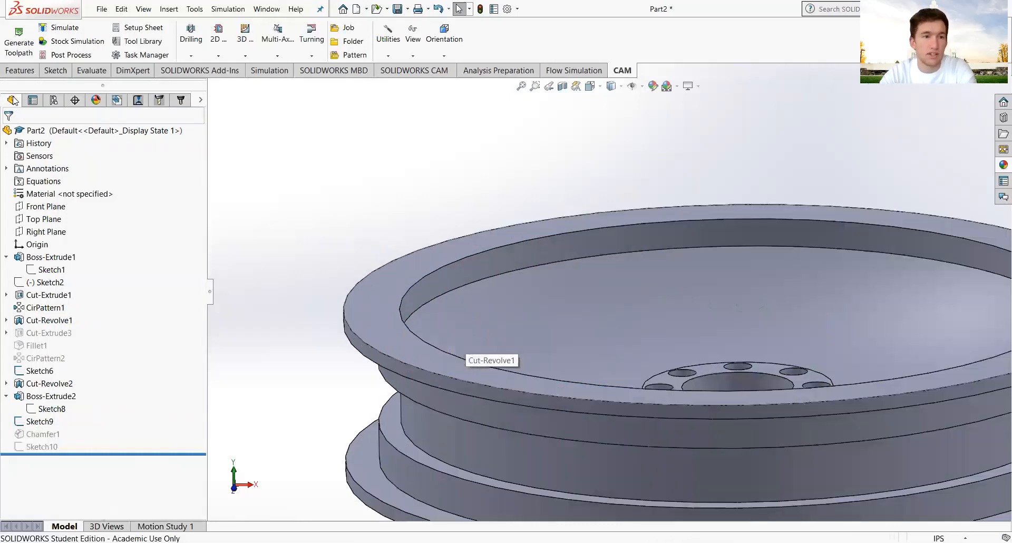
# - Edit 2D Chamfer5, replace its Sketch9 contour with the wheel's inner rim edge, and accept the operation
pyautogui.click(180, 100)
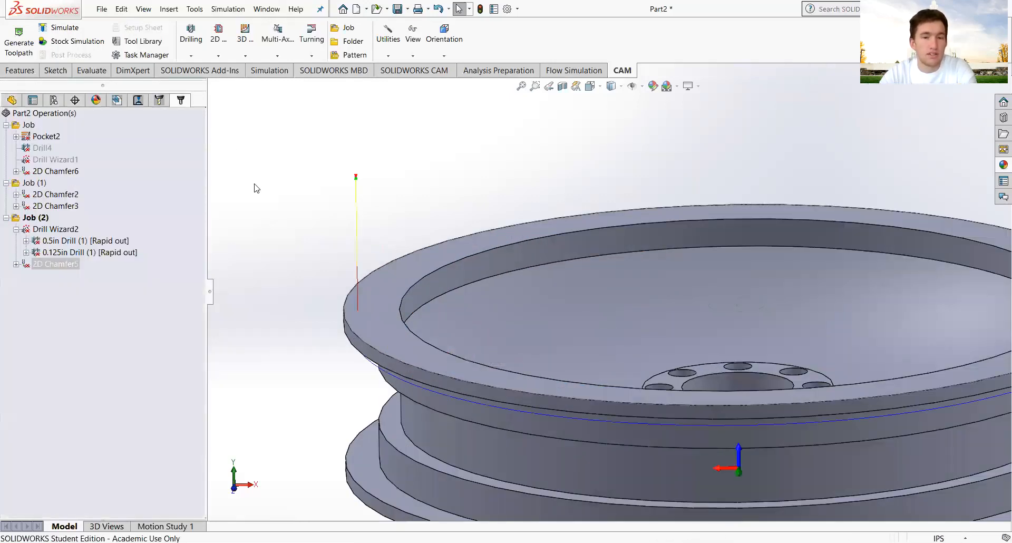
pyautogui.press('f')
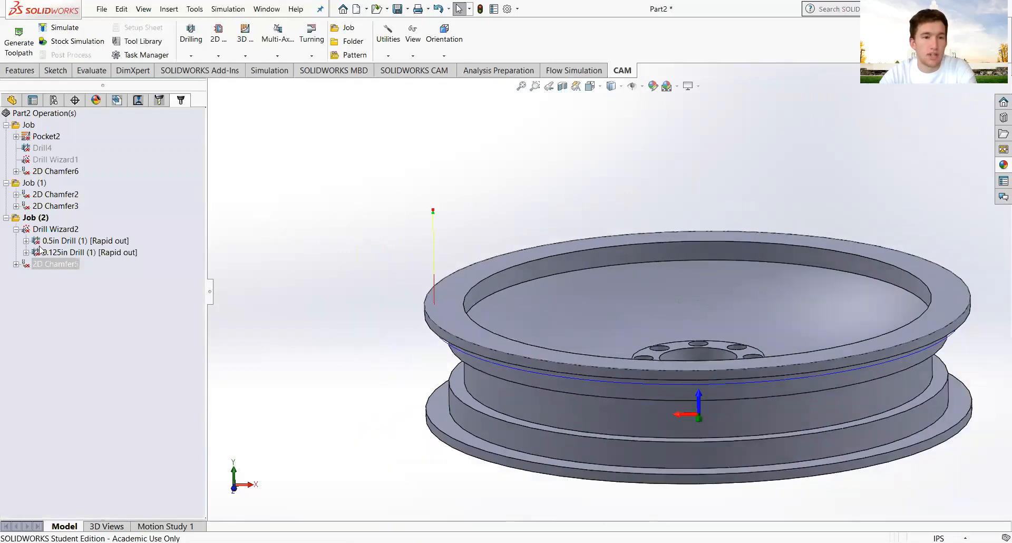
pyautogui.click(29, 269)
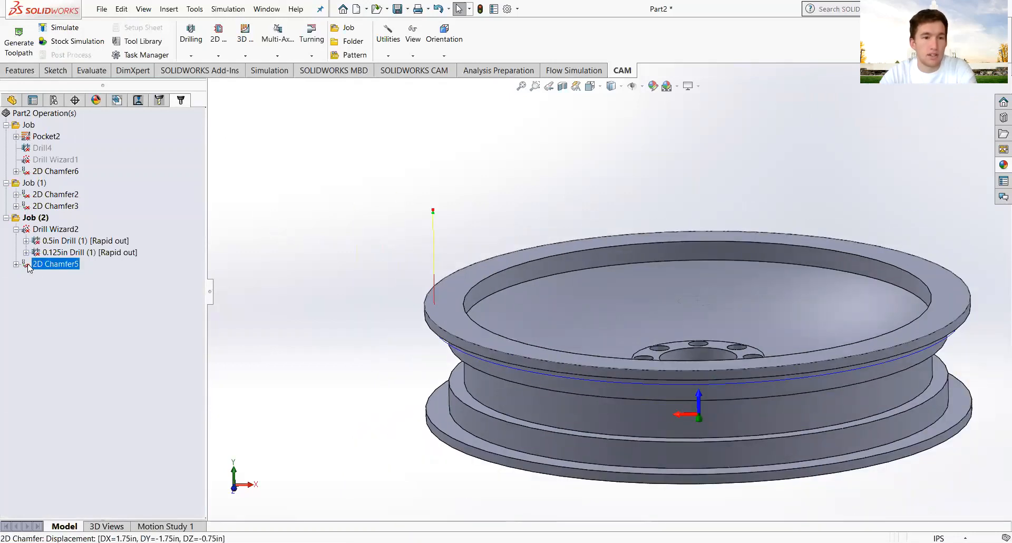
pyautogui.rightClick(28, 269)
pyautogui.click(50, 188)
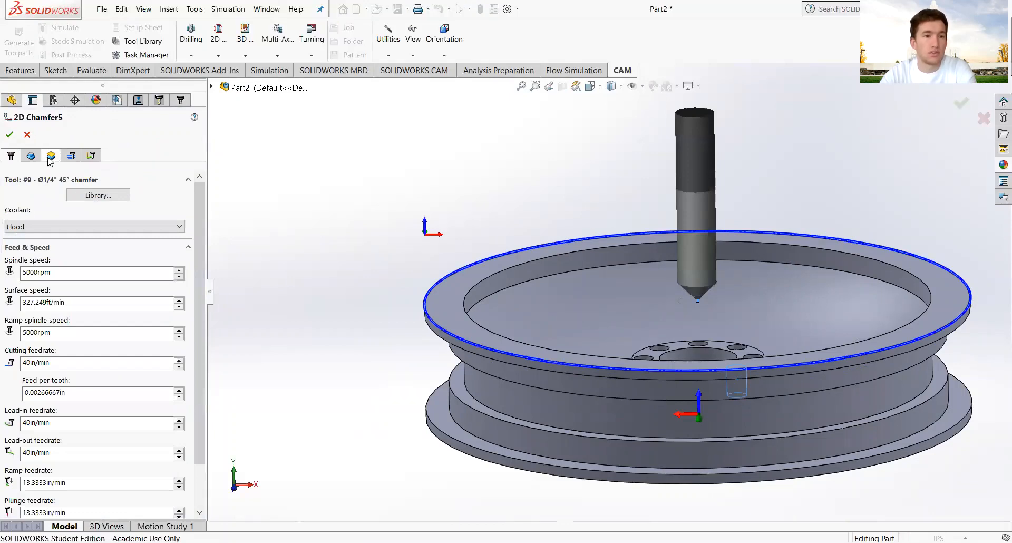
pyautogui.click(51, 156)
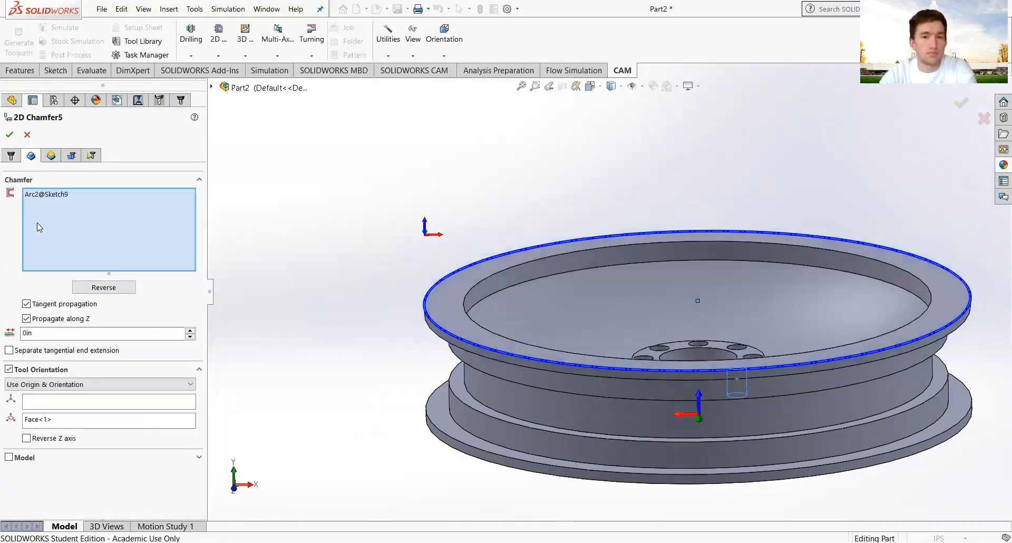
pyautogui.click(67, 199)
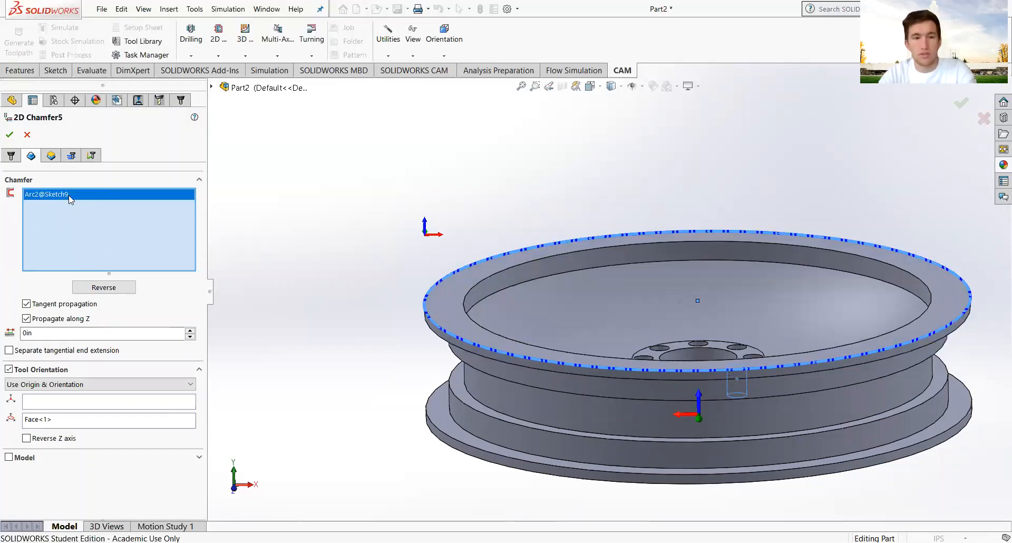
pyautogui.press('Delete')
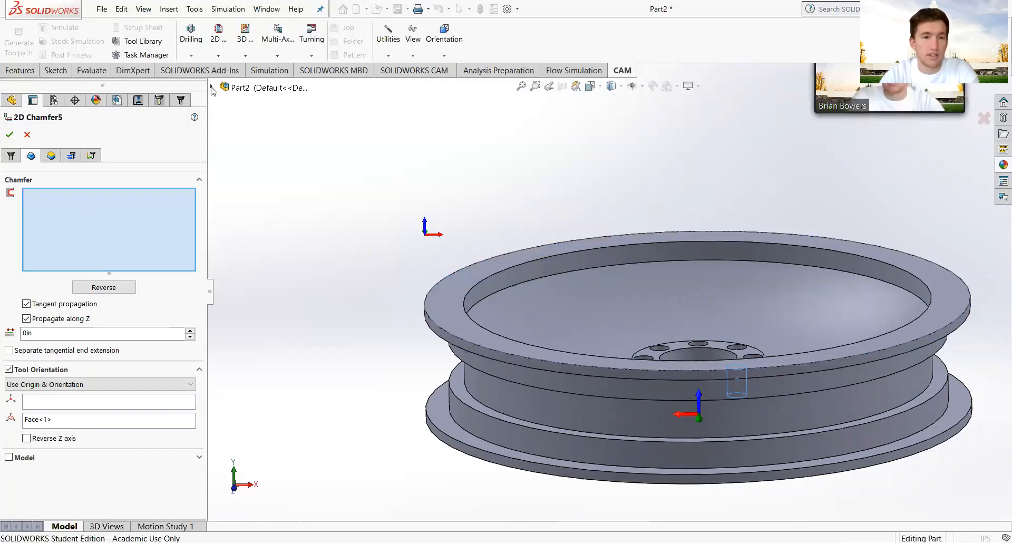
pyautogui.click(211, 88)
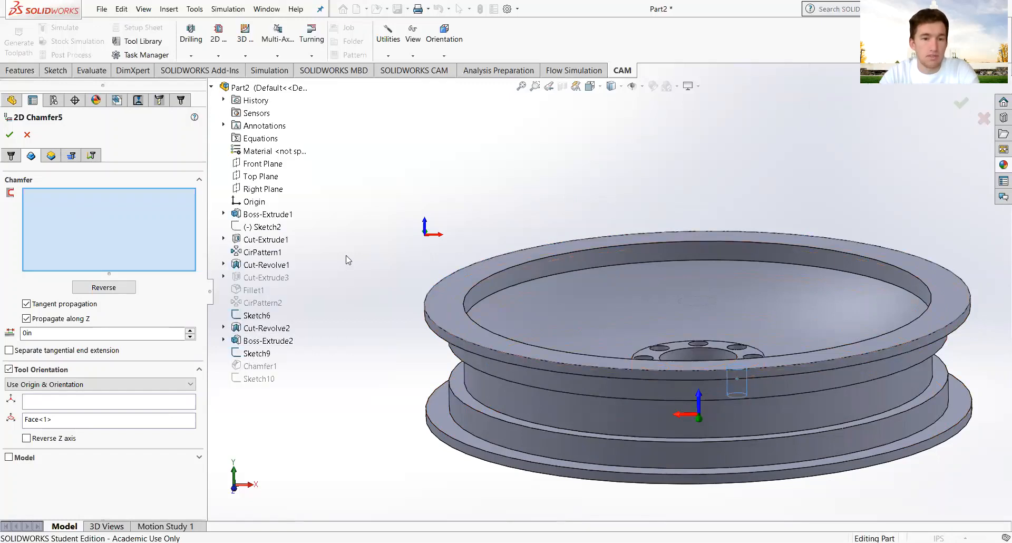
pyautogui.click(478, 280)
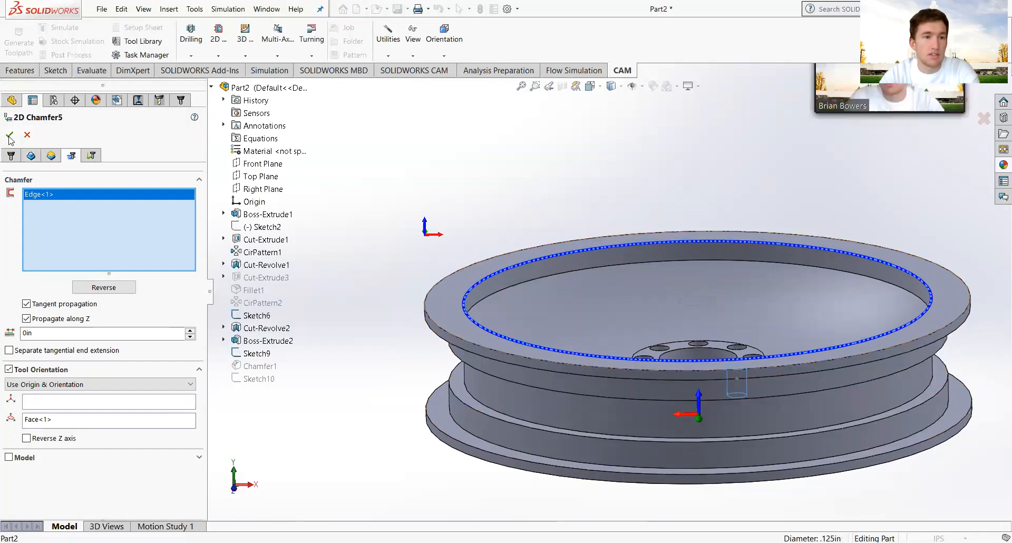
pyautogui.click(10, 136)
pyautogui.click(9, 136)
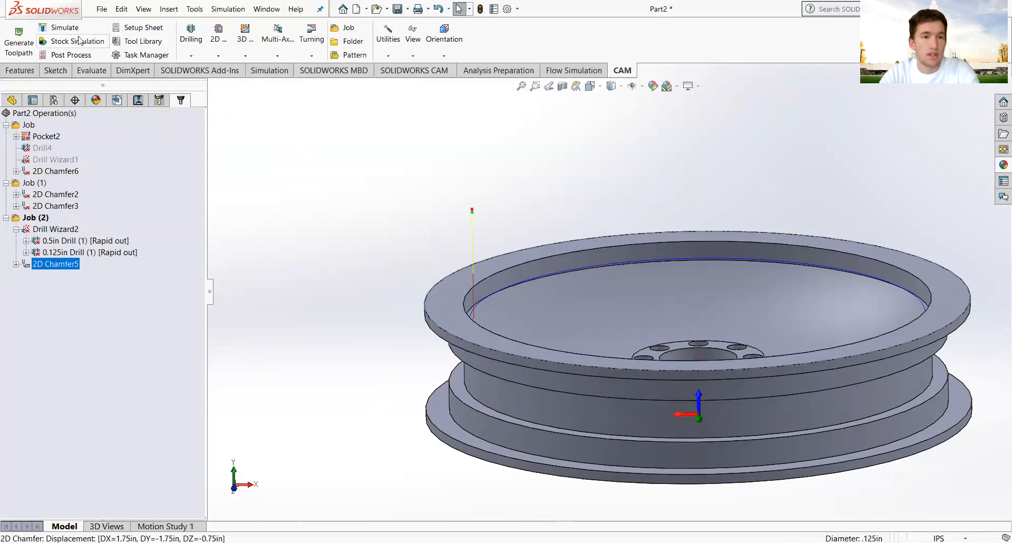
# - Run the stock simulation of 2D Chamfer5 at a reduced playback speed
pyautogui.click(99, 42)
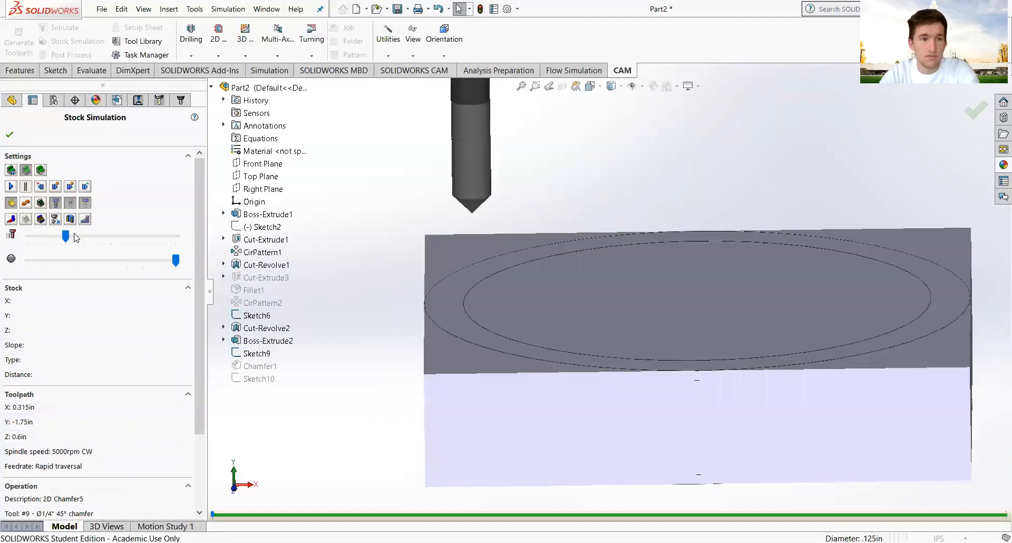
pyautogui.click(45, 235)
pyautogui.click(10, 186)
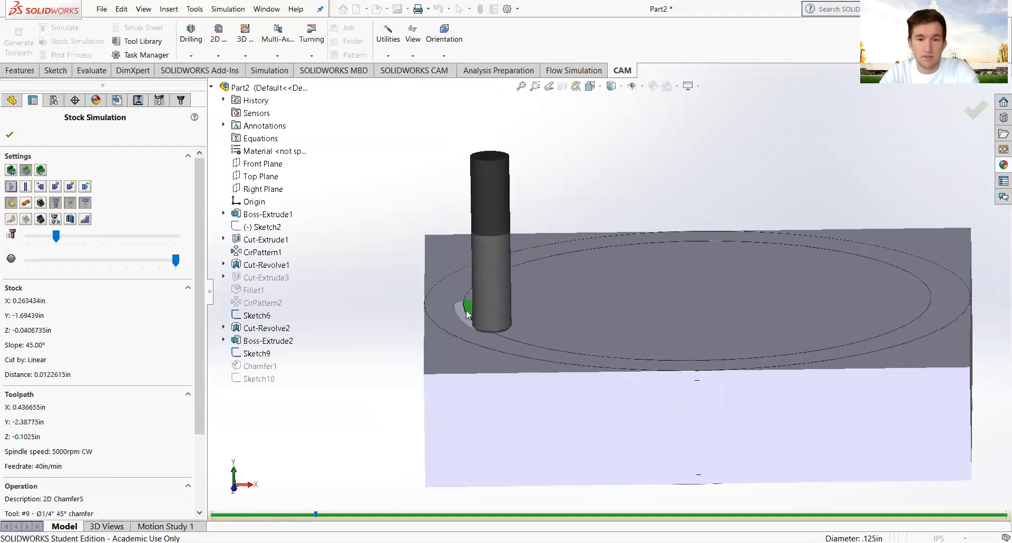
# - Examine the simulated chamfer cut along the inner rim edge up close and around the full circle, and close the simulation
pyautogui.scroll(-8, 469, 311)
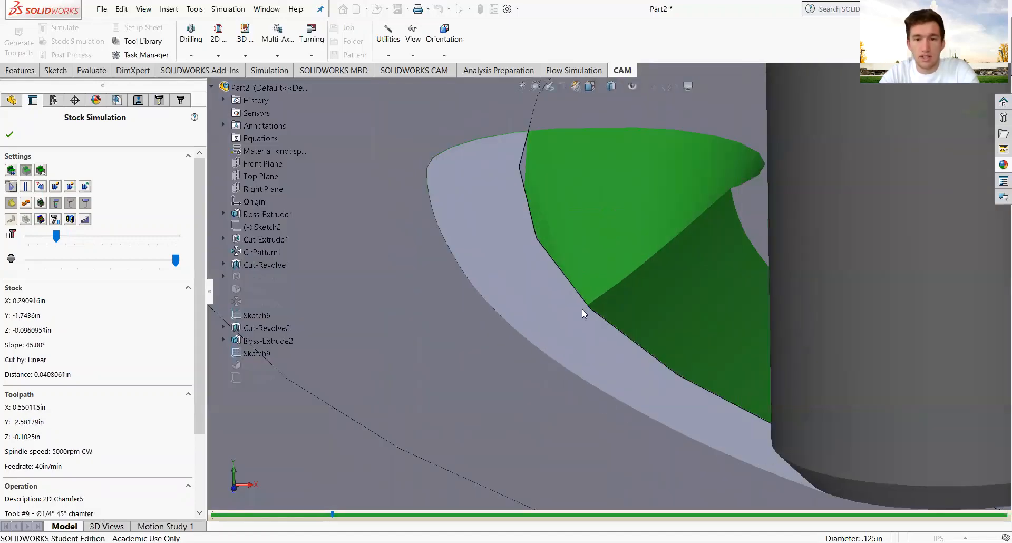
pyautogui.moveTo(582, 309); pyautogui.dragTo(538, 228, button='middle')
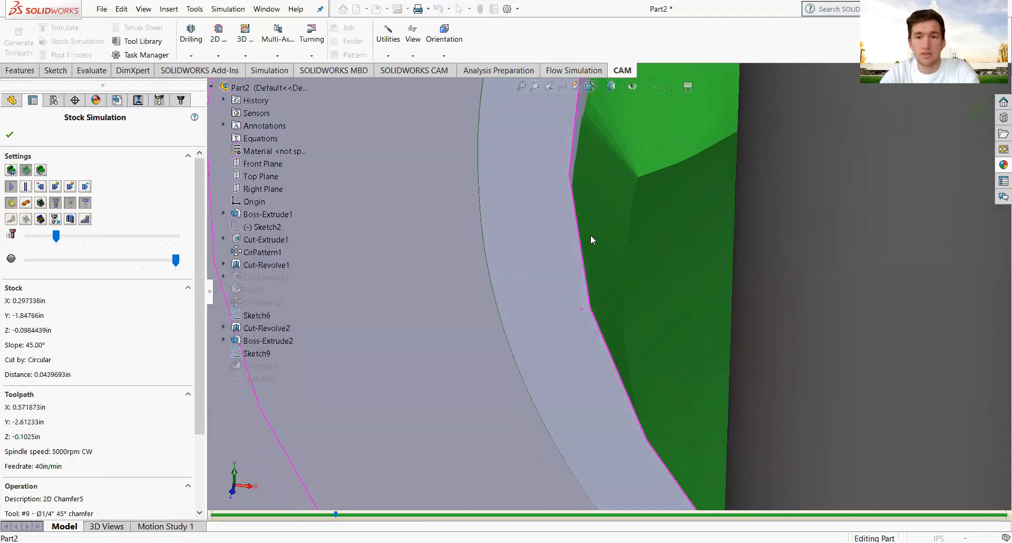
pyautogui.scroll(6, 575, 242)
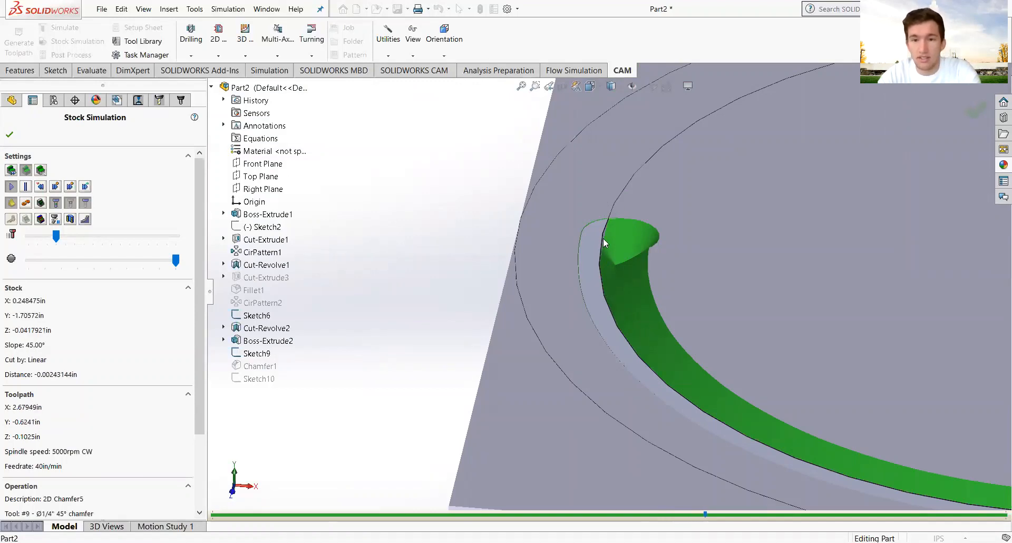
pyautogui.scroll(-2, 603, 238)
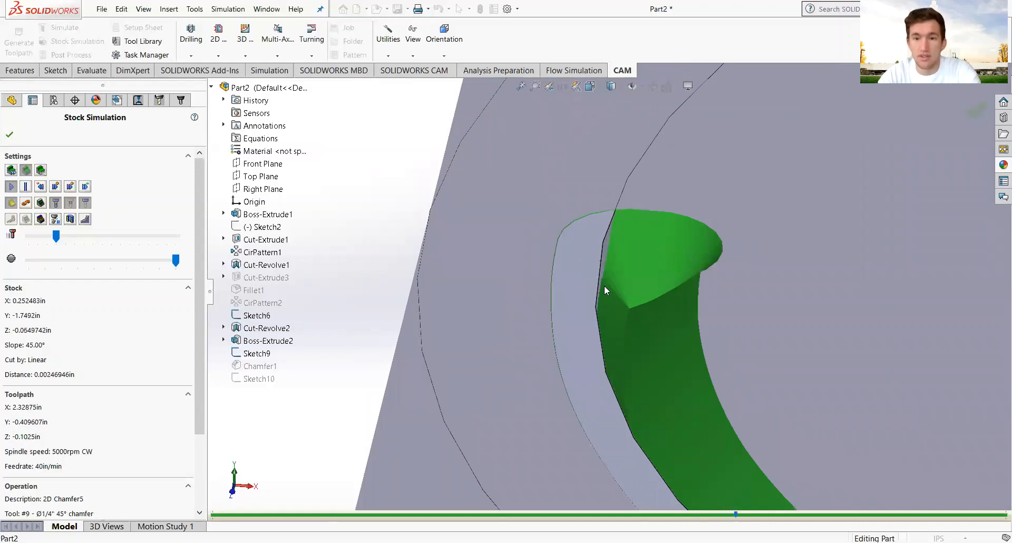
pyautogui.scroll(5, 604, 286)
pyautogui.scroll(-5, 661, 267)
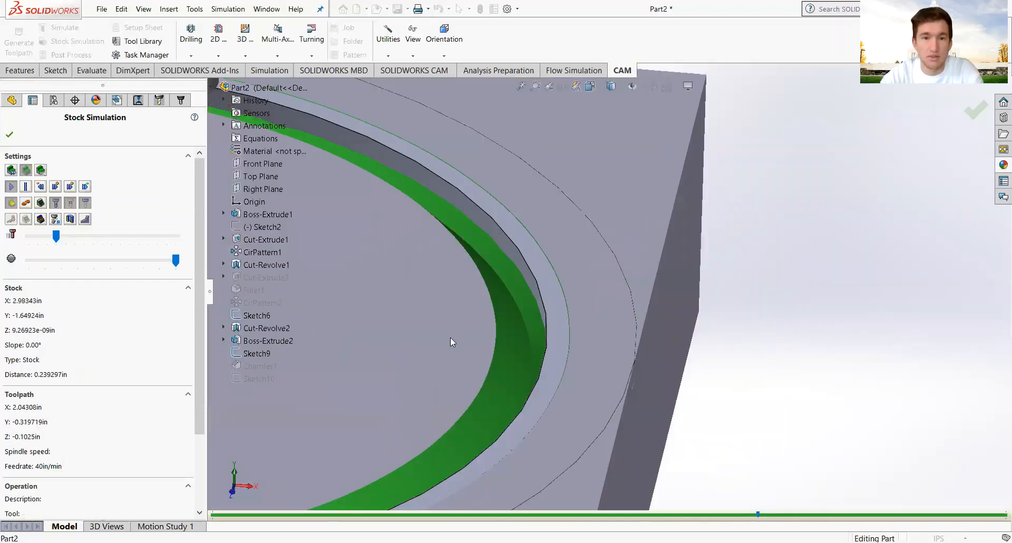
pyautogui.scroll(5, 450, 338)
pyautogui.scroll(-2, 562, 289)
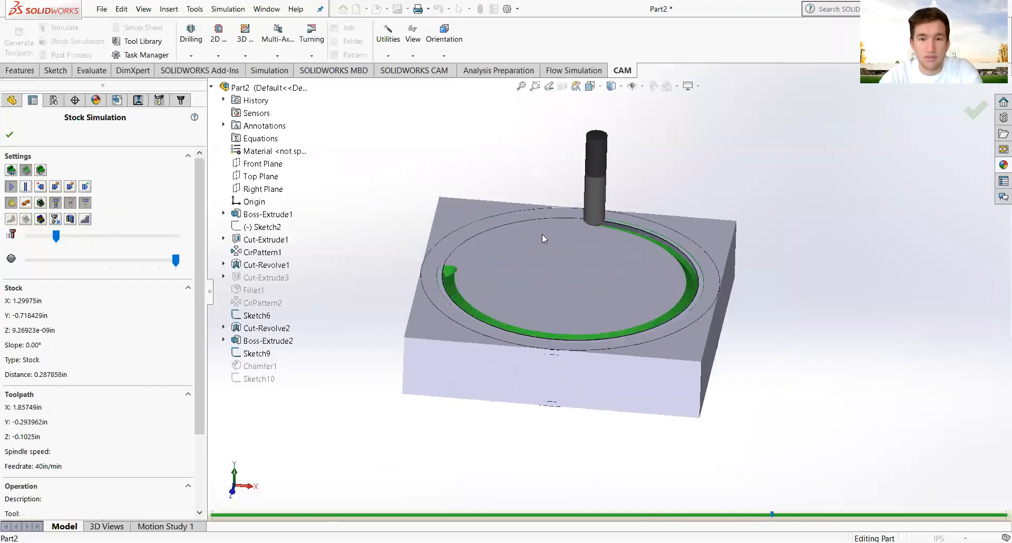
pyautogui.scroll(-3, 542, 234)
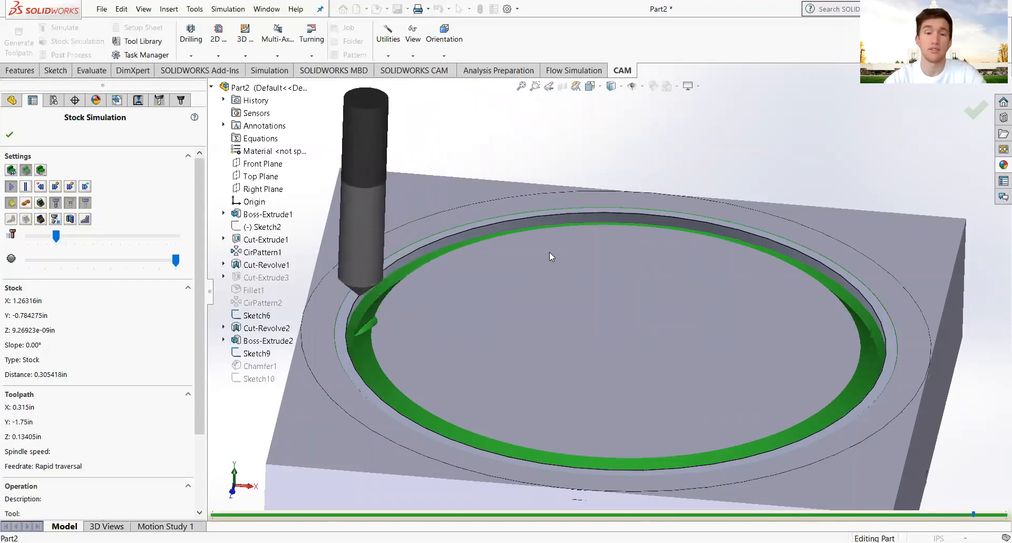
pyautogui.click(10, 135)
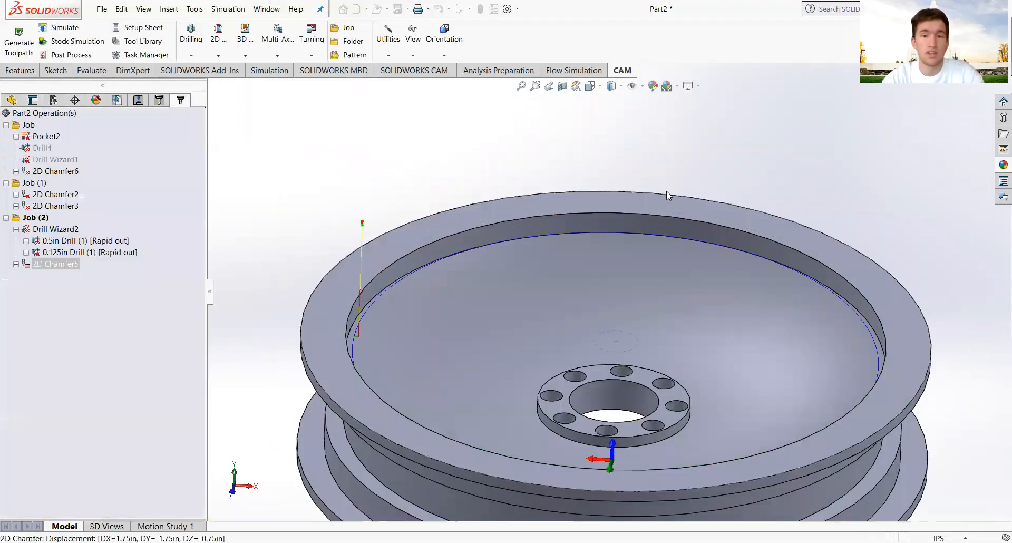
pyautogui.scroll(4, 664, 312)
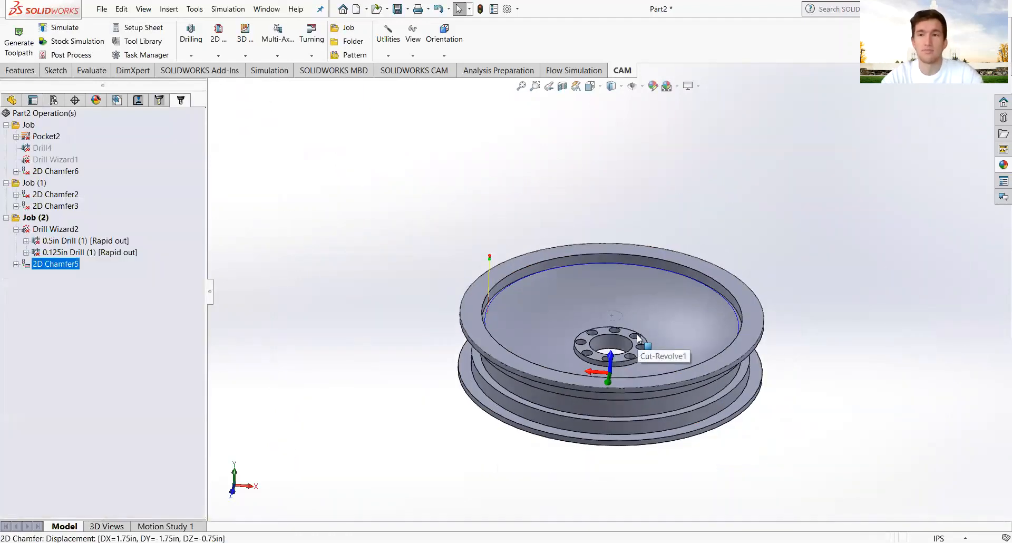